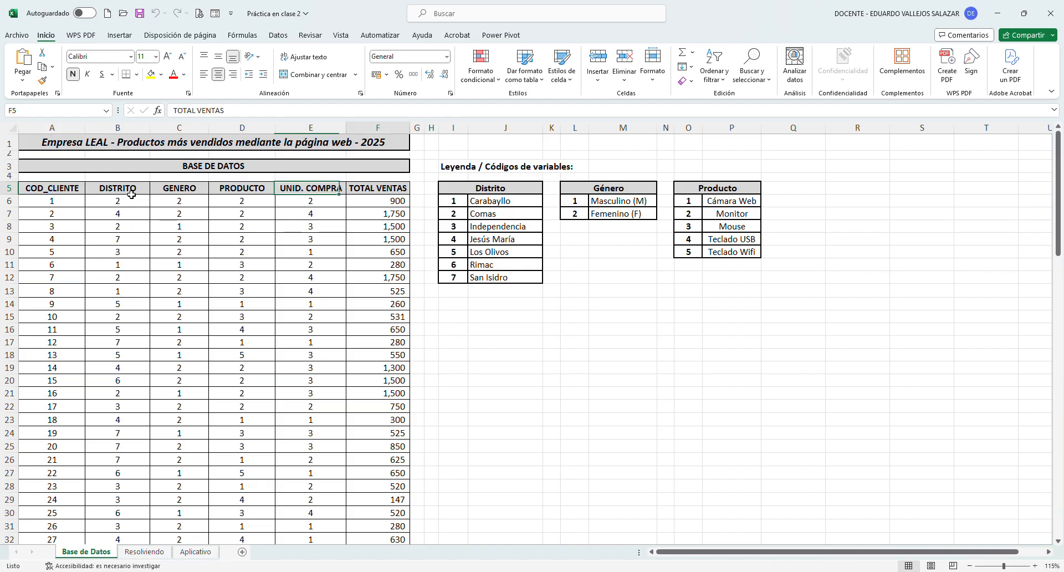
Select the whole customer database A5:F55, including headers, and create a pivot table from it on a new worksheet.
key(ctrl+shift+Down)
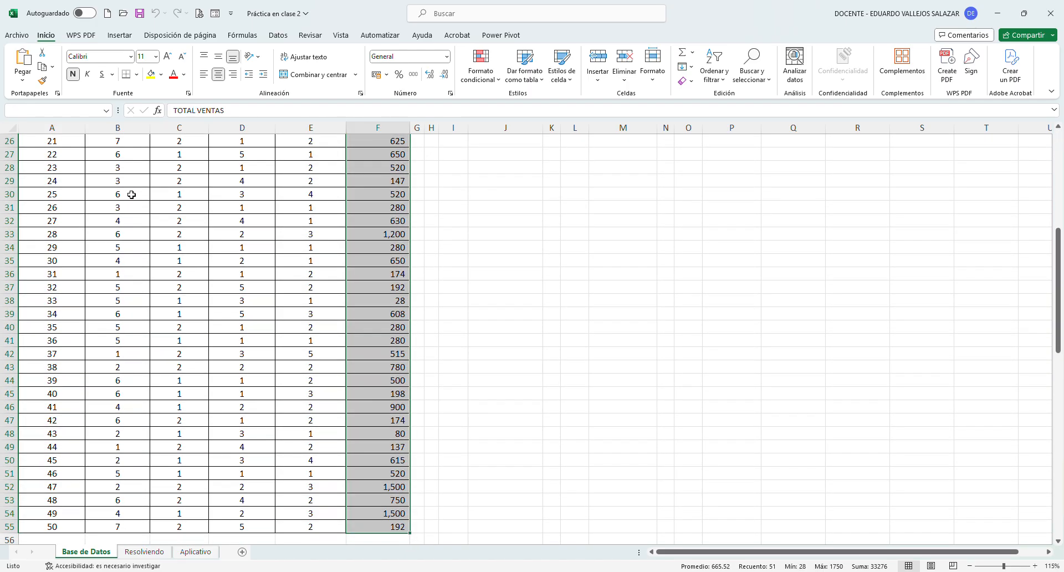
key(ctrl+shift+Up)
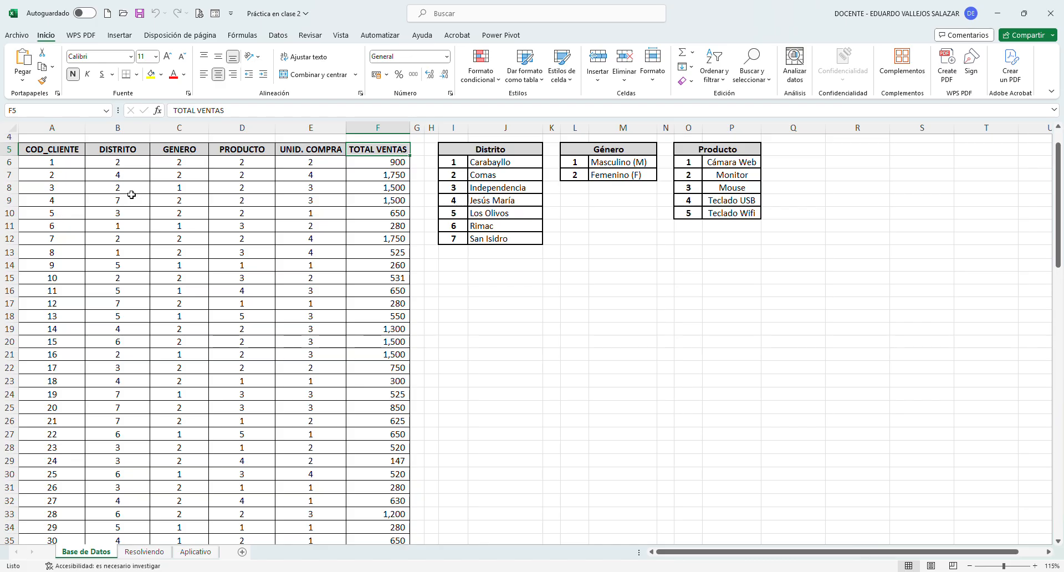
key(ctrl+Left)
key(ctrl+shift+Right)
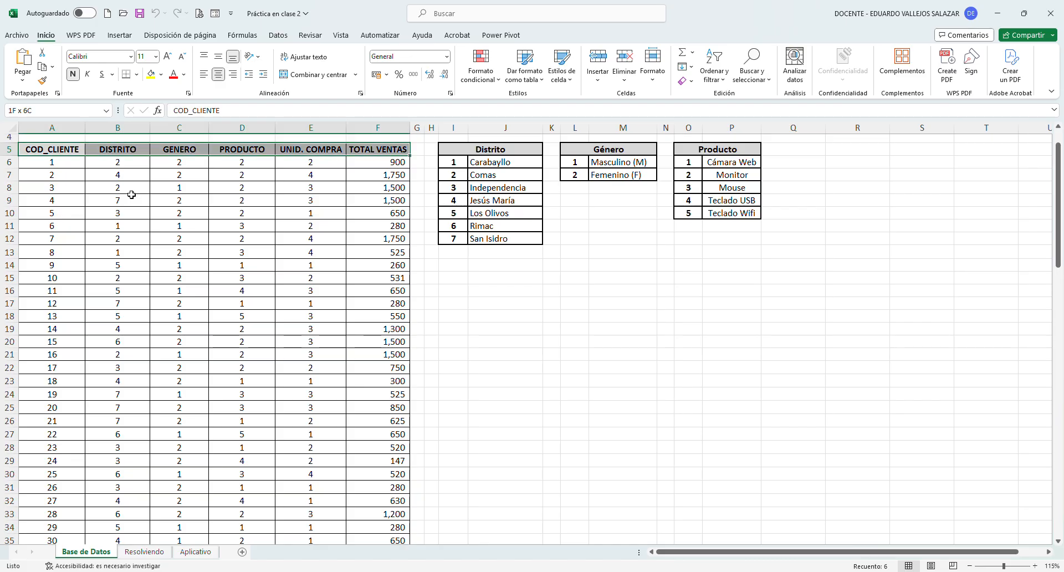
key(ctrl+shift+Down)
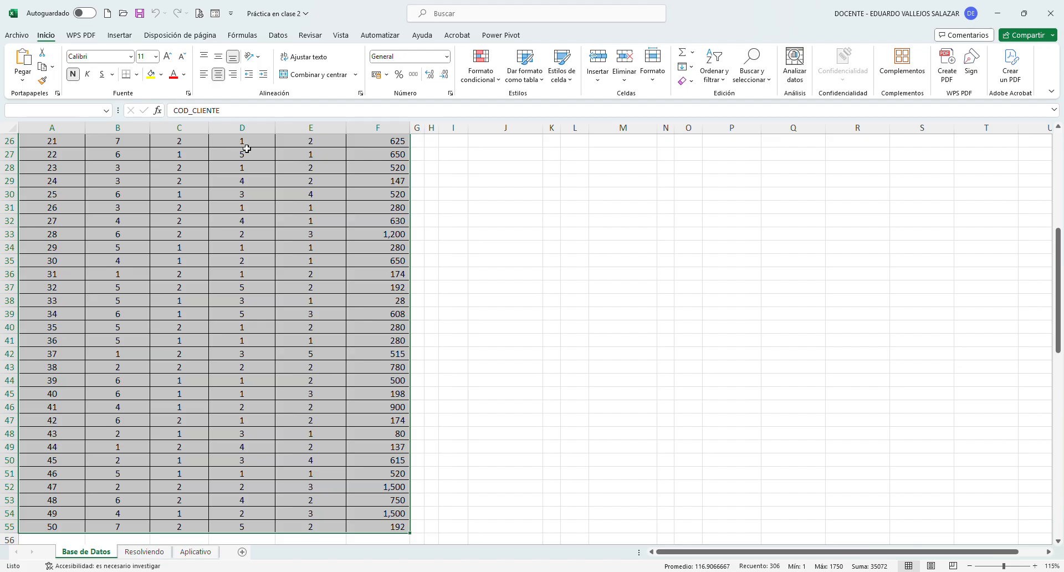
scroll(265, 208, up, 8)
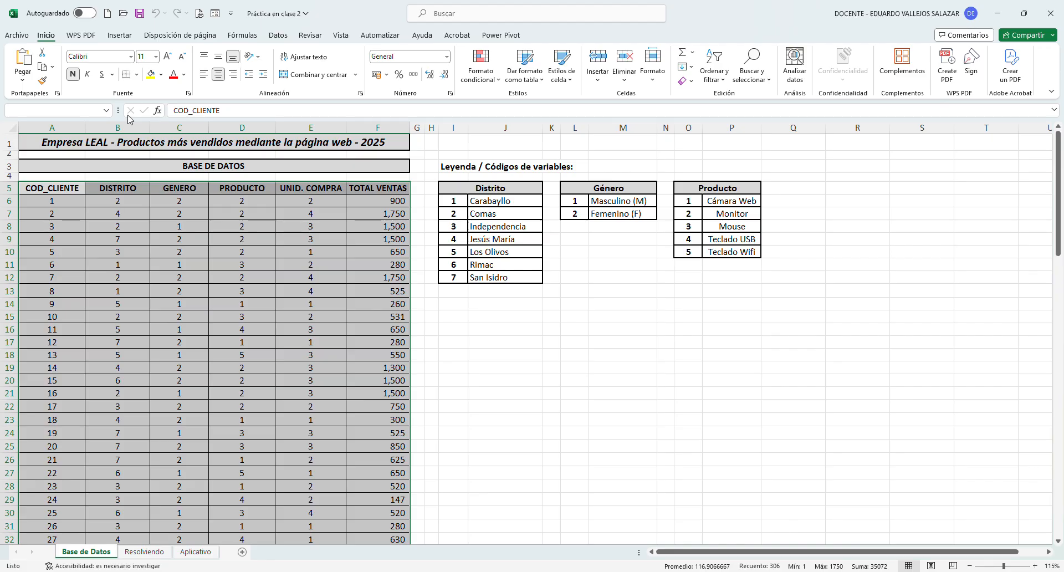
click(120, 39)
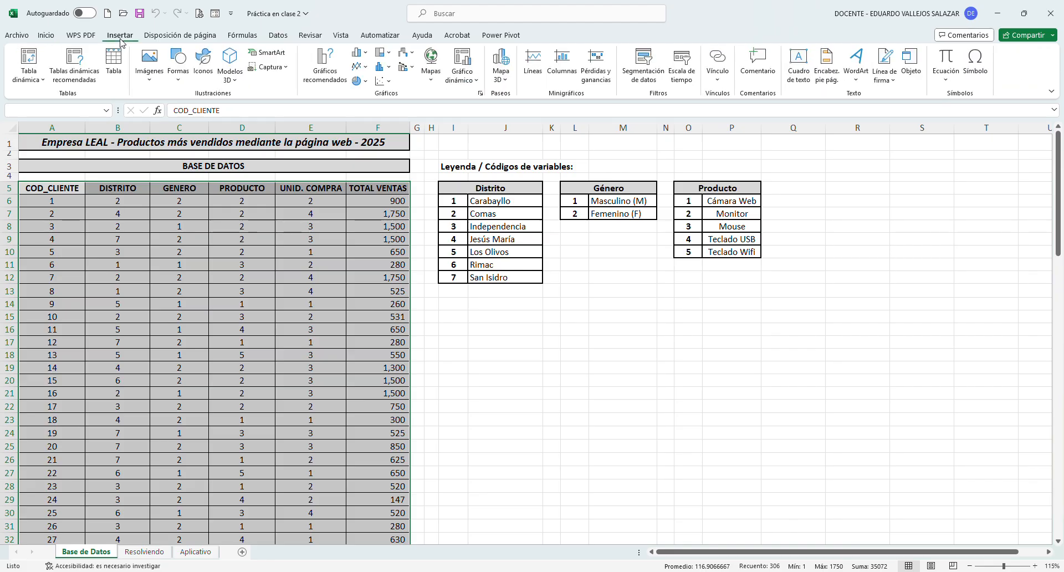
click(29, 61)
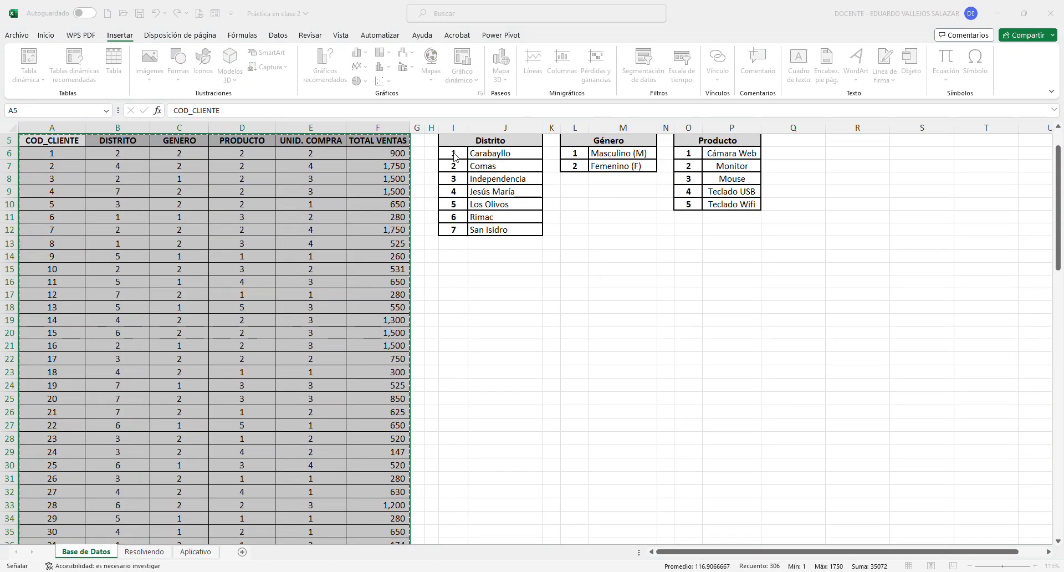
key(Return)
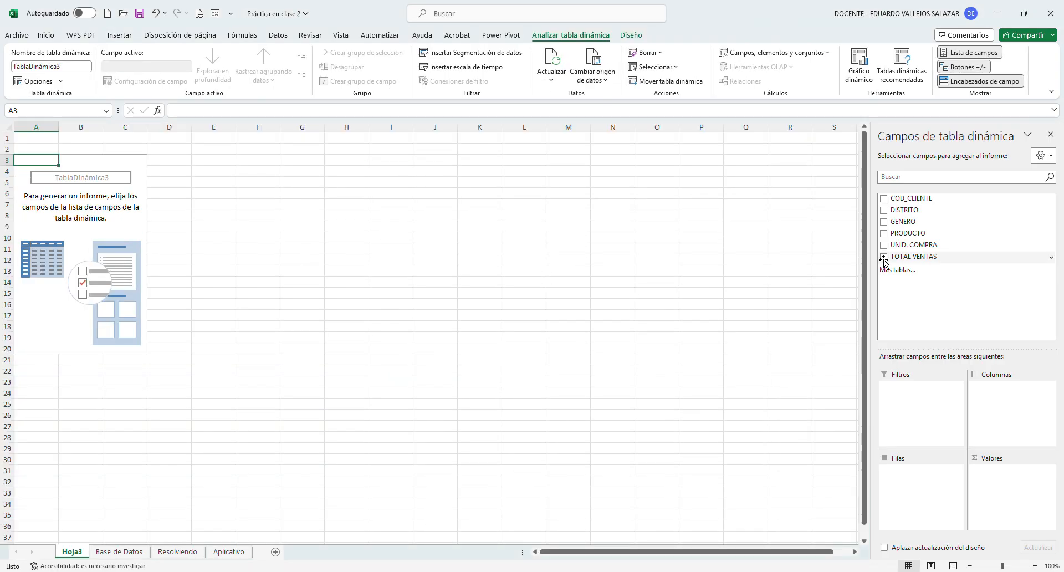
Add TOTAL VENTAS to both the rows and the values of the pivot table, and summarize the values by count.
drag(885, 259, 940, 472)
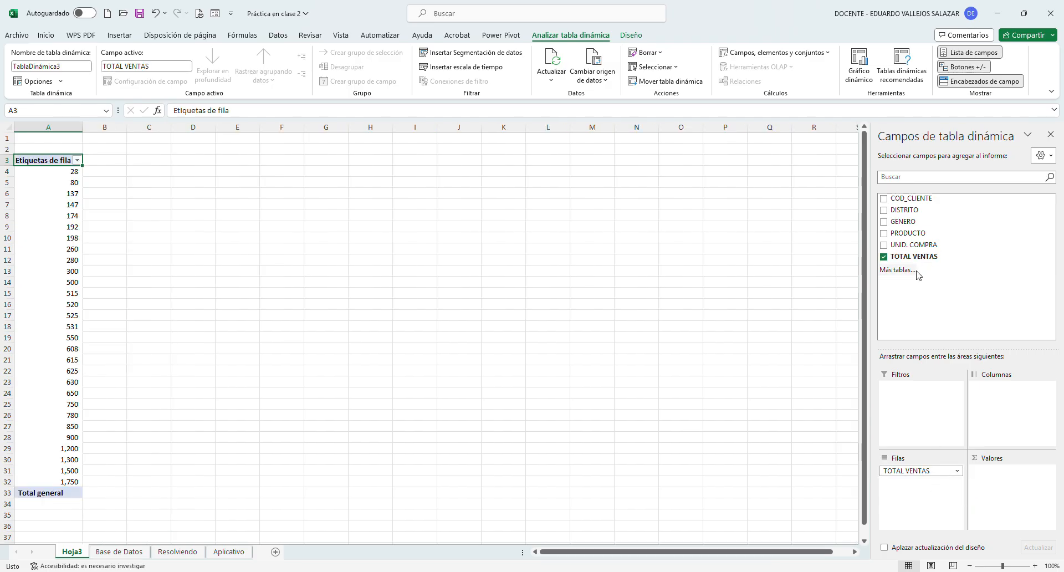
drag(924, 263, 1006, 471)
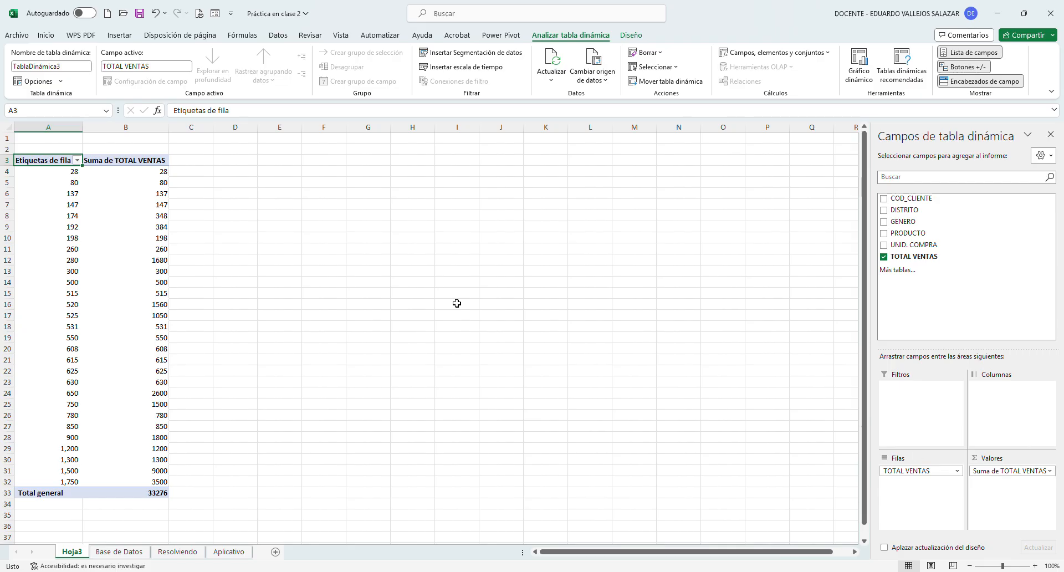
click(147, 164)
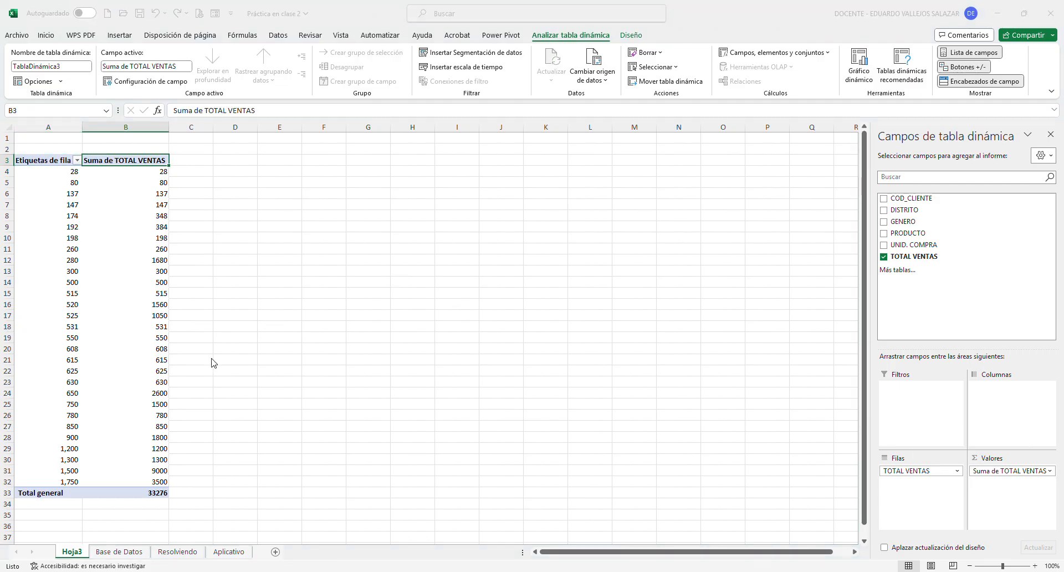
click(245, 395)
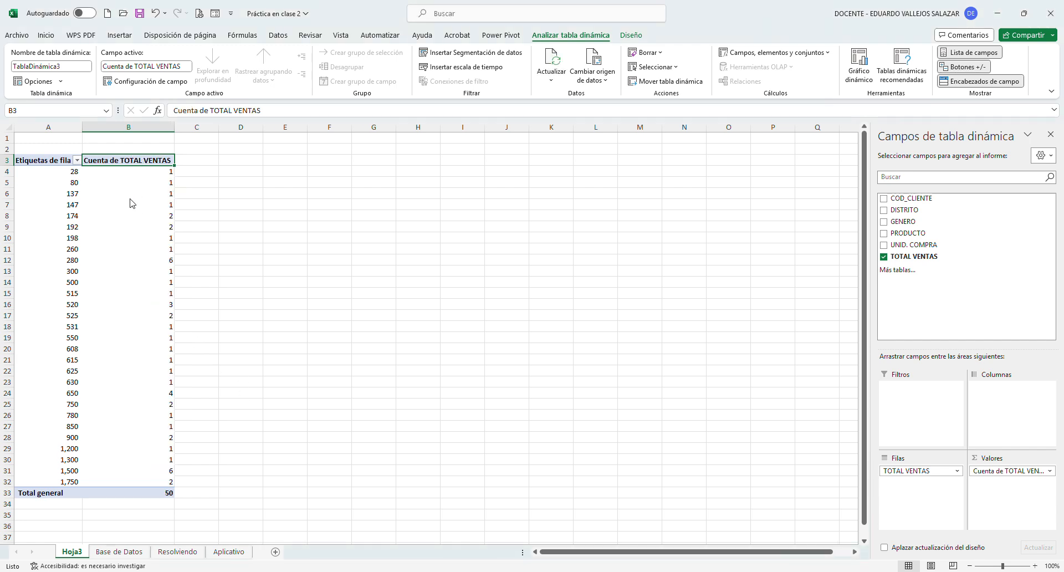
Examine the pivot table's TOTAL VENTAS labels and their counts, and review the field's grouping settings without applying them.
drag(67, 172, 81, 486)
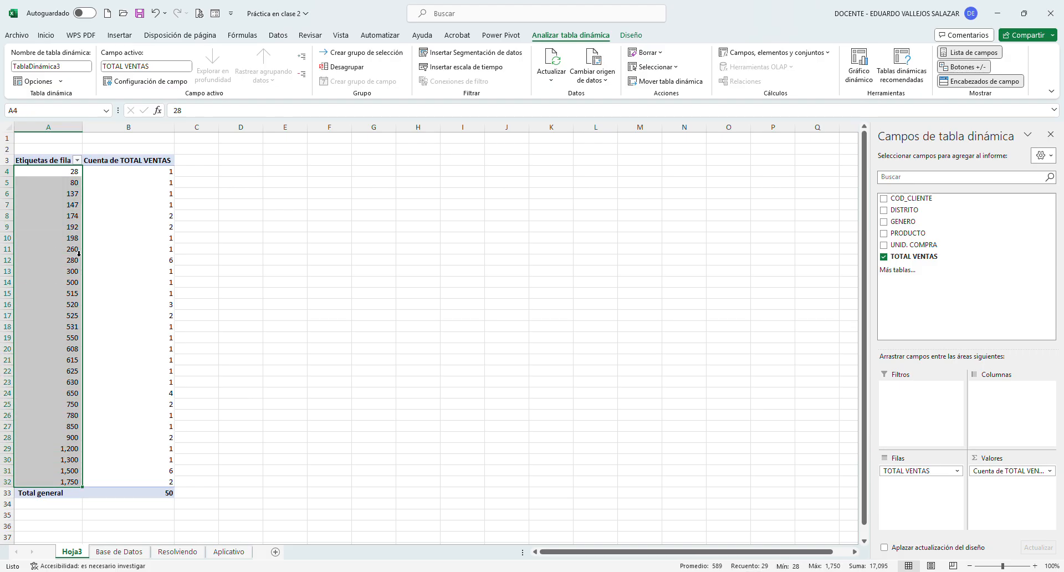
click(131, 205)
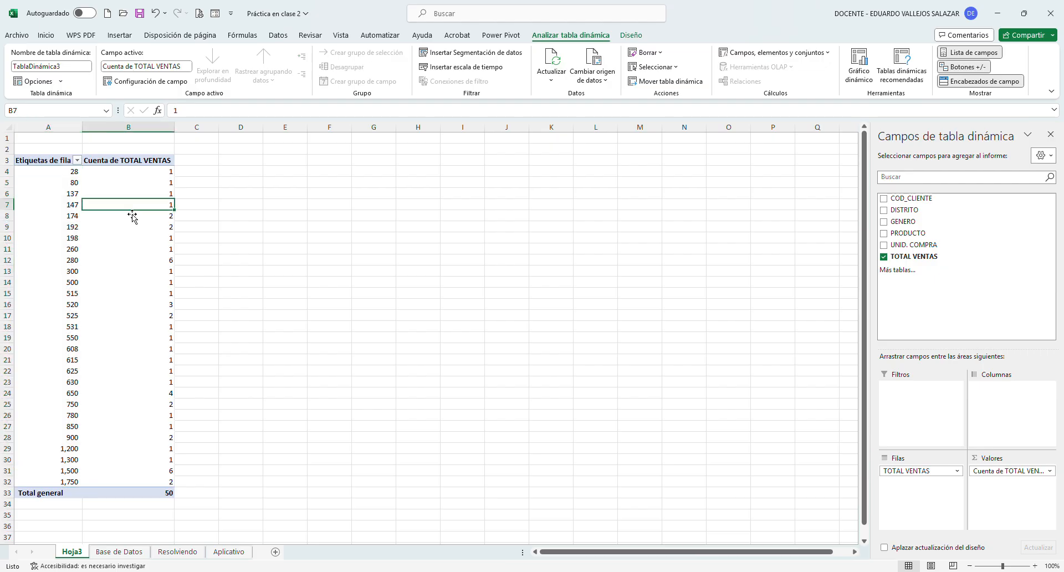
drag(53, 161, 146, 498)
click(252, 306)
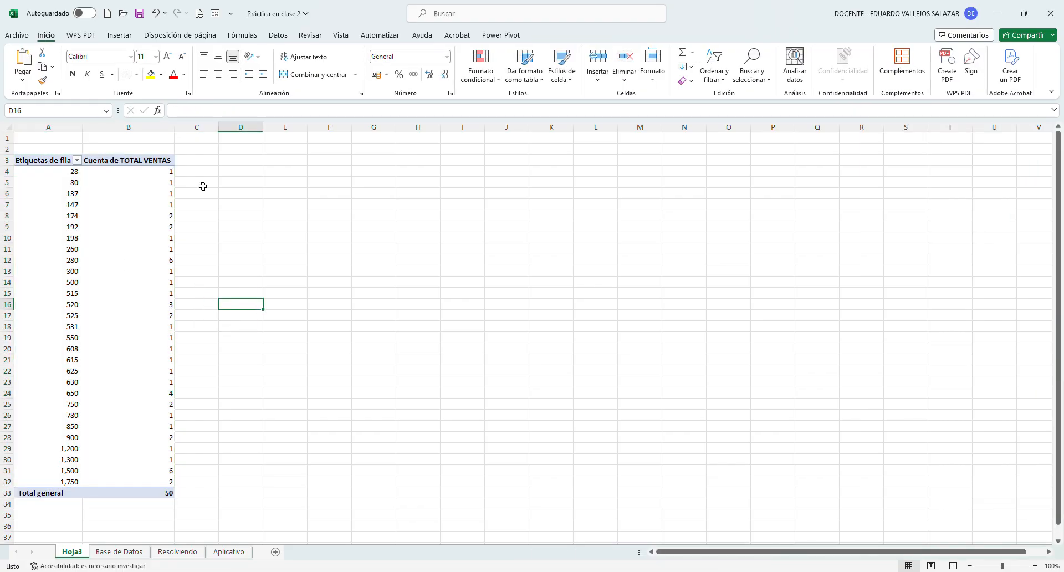
drag(45, 160, 165, 494)
click(64, 239)
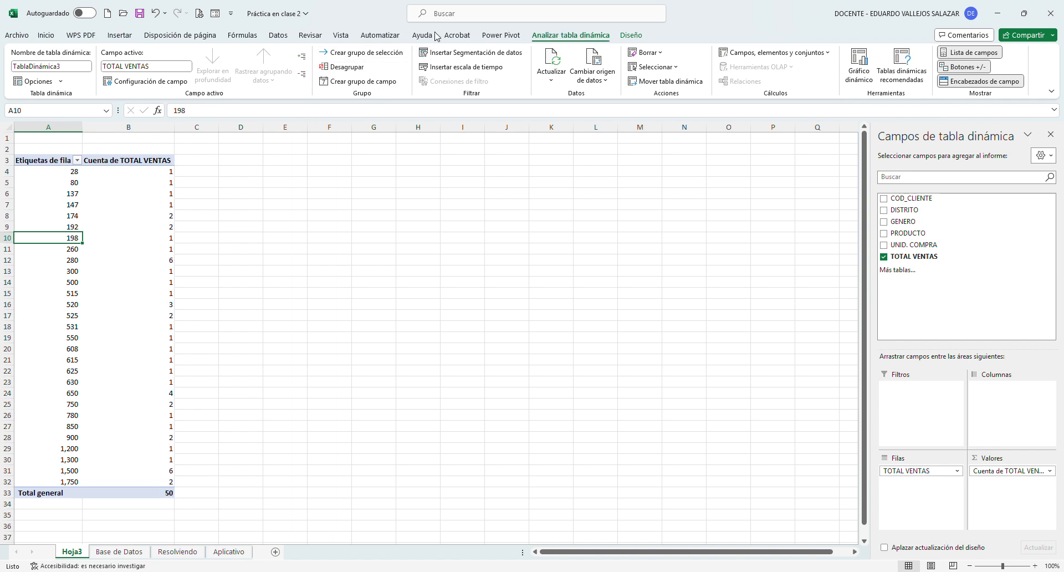
click(348, 87)
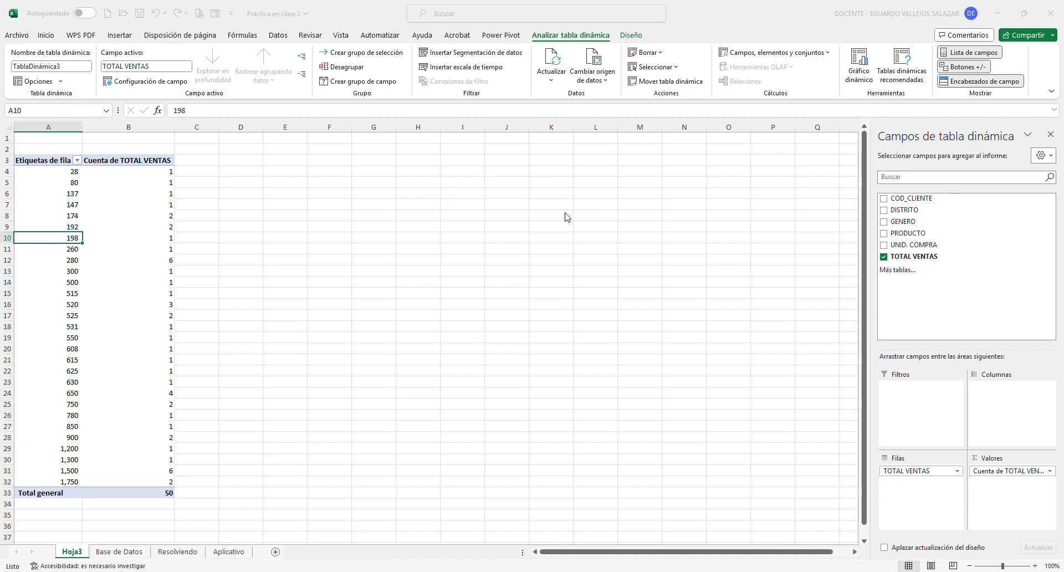
click(599, 220)
click(457, 238)
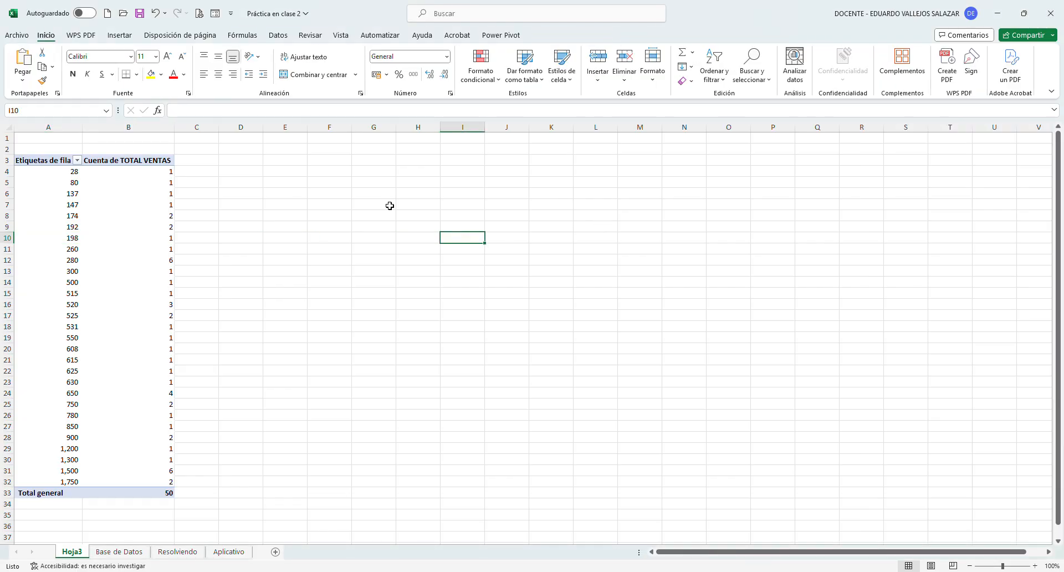
Enter the label Rango in cell F3, beside the pivot table.
ctrl+scroll(390, 205, up, 3)
scroll(389, 206, up, 1)
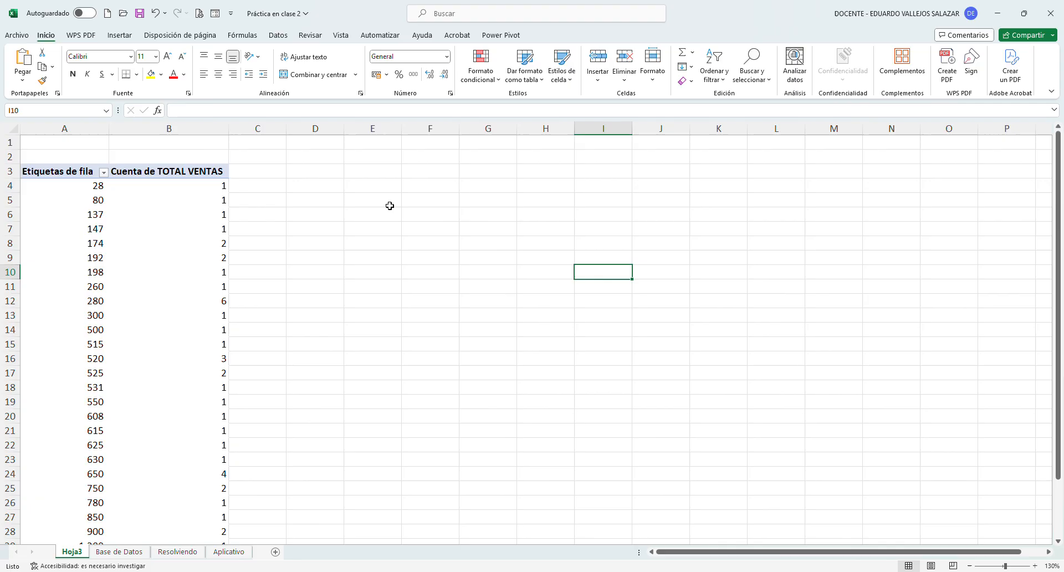
click(438, 174)
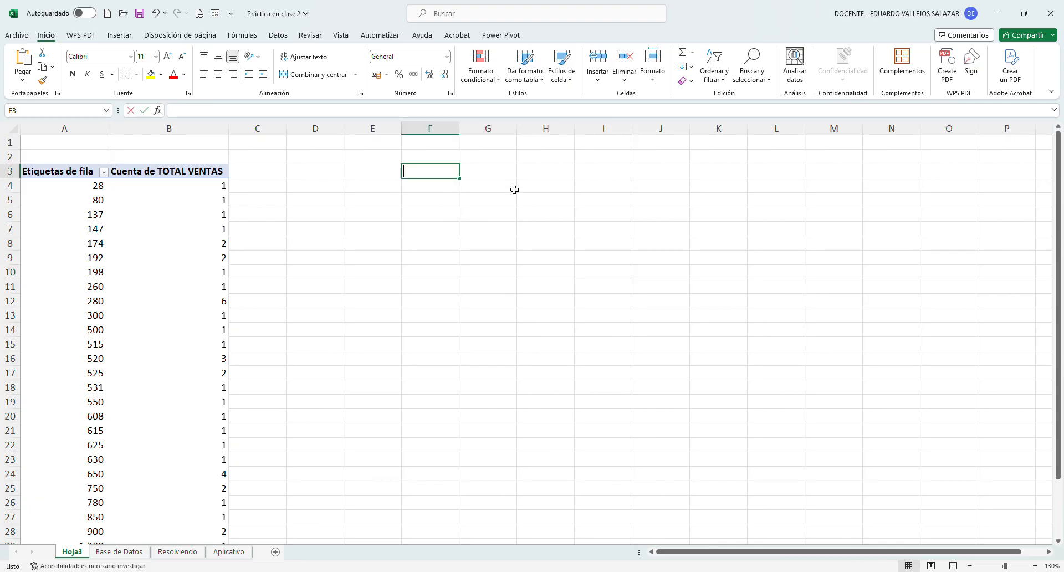
text(Rango)
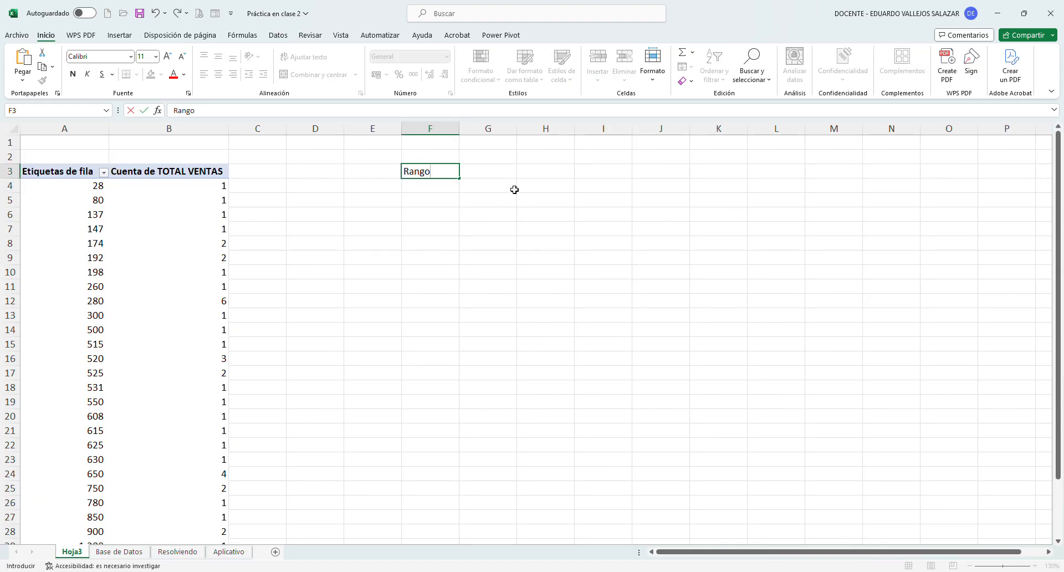
key(Tab)
key(Left)
key(Right)
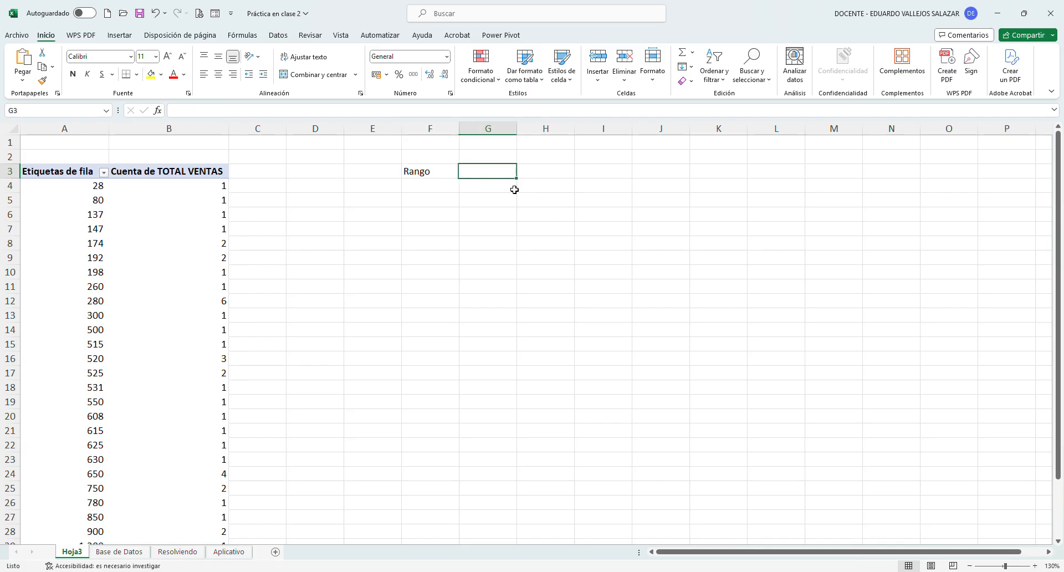
key(Up)
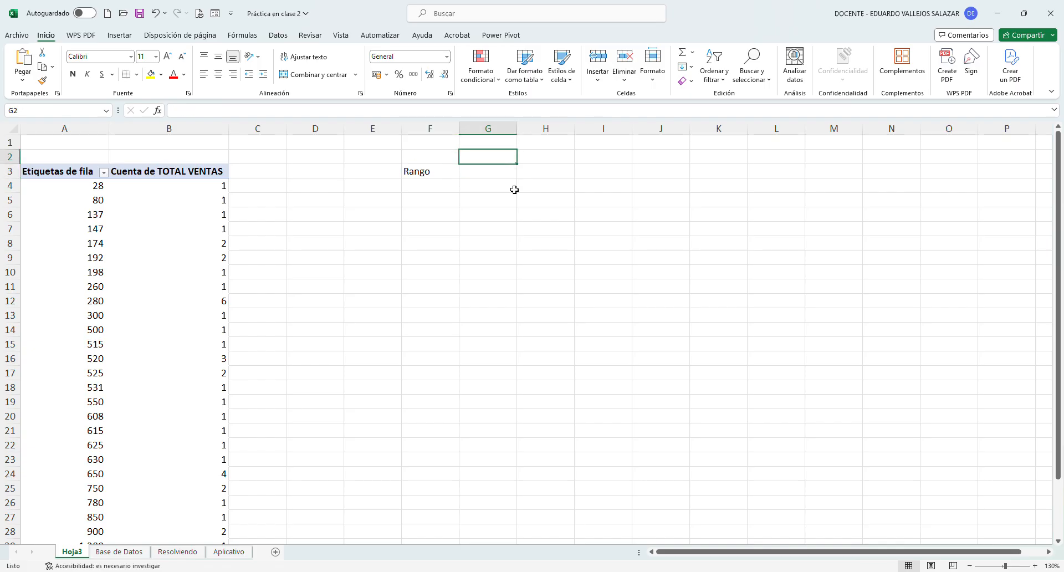
key(Down)
key(Left)
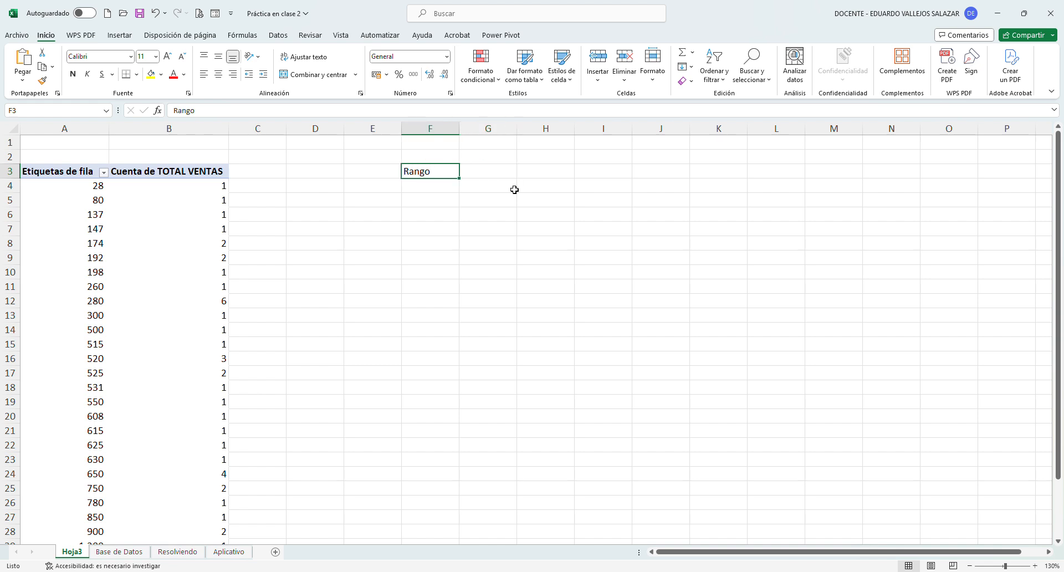
Move the Rango label from F3 down to F5.
key(ctrl+x)
key(Down)
key(Down)
key(Return)
Enter the labels Dato Max in F3 and Dato Min in F4, above Rango.
key(Up)
key(Up)
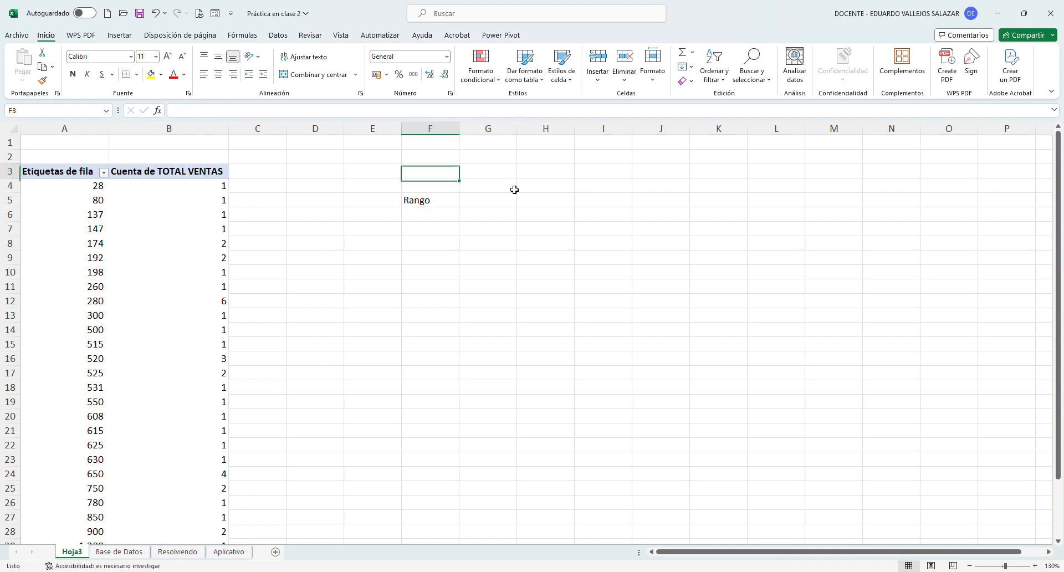
text(Dato Max)
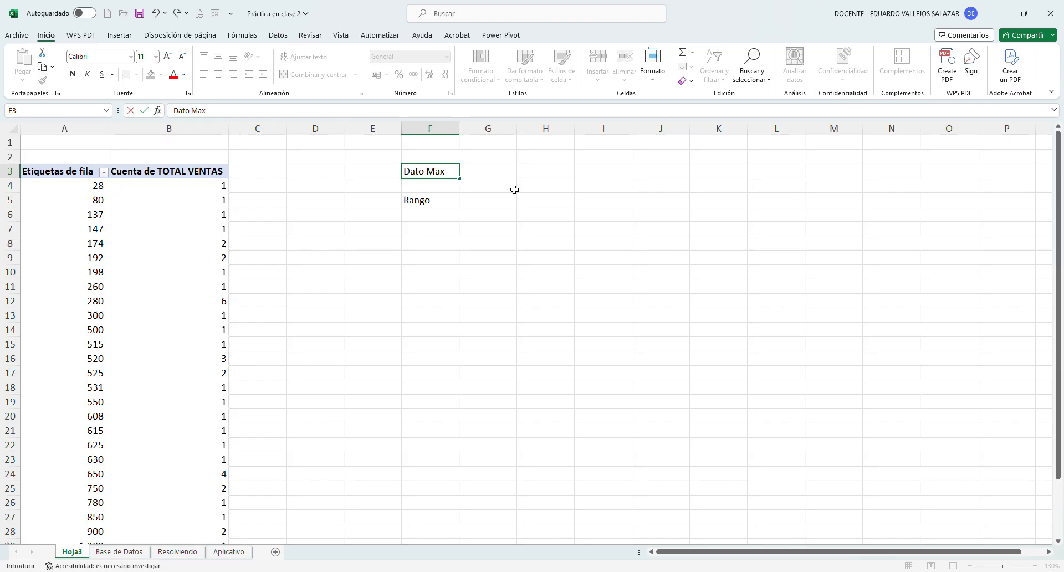
key(Return)
text(Dato Min)
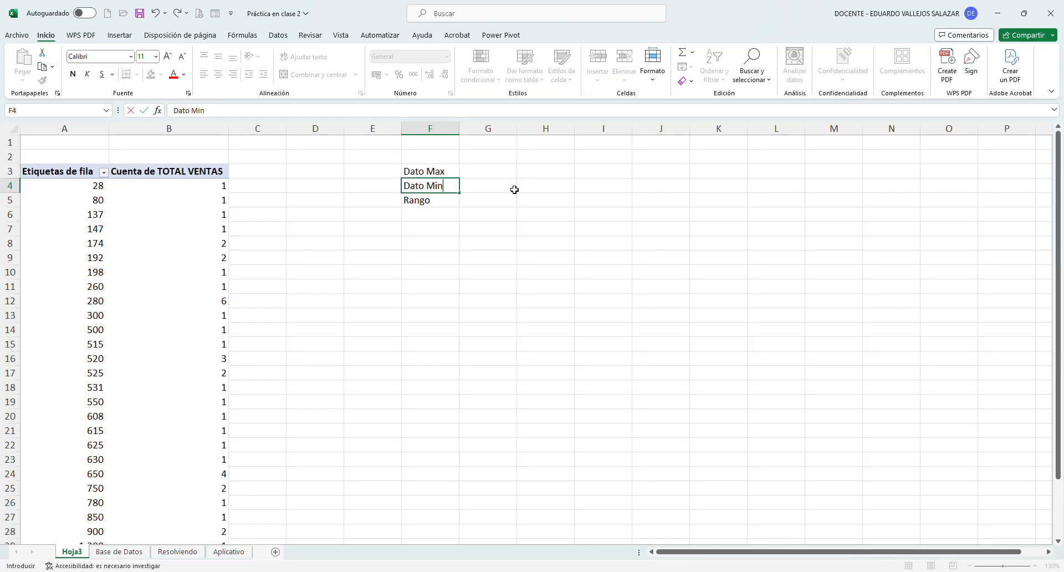
key(Return)
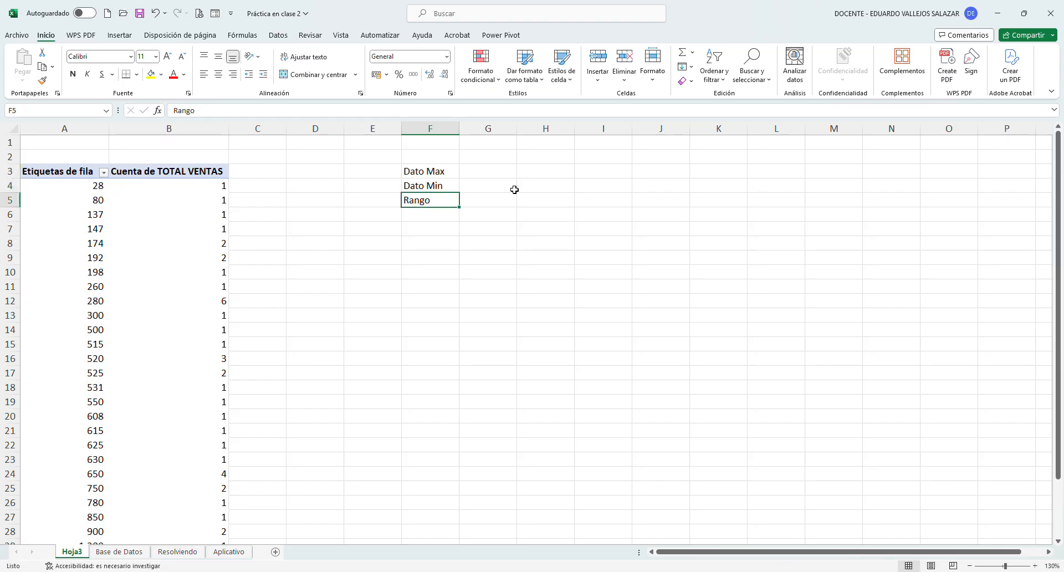
Enter 1750 in G3 as the Dato Max value and 28 in G4 as the Dato Min value.
key(Up)
key(Up)
key(Right)
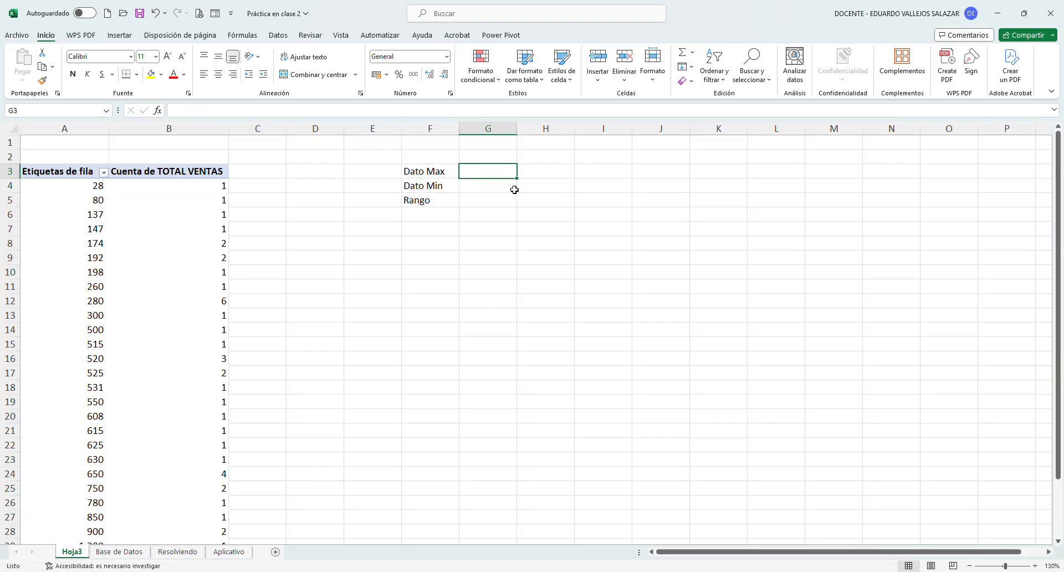
text(1750)
key(Return)
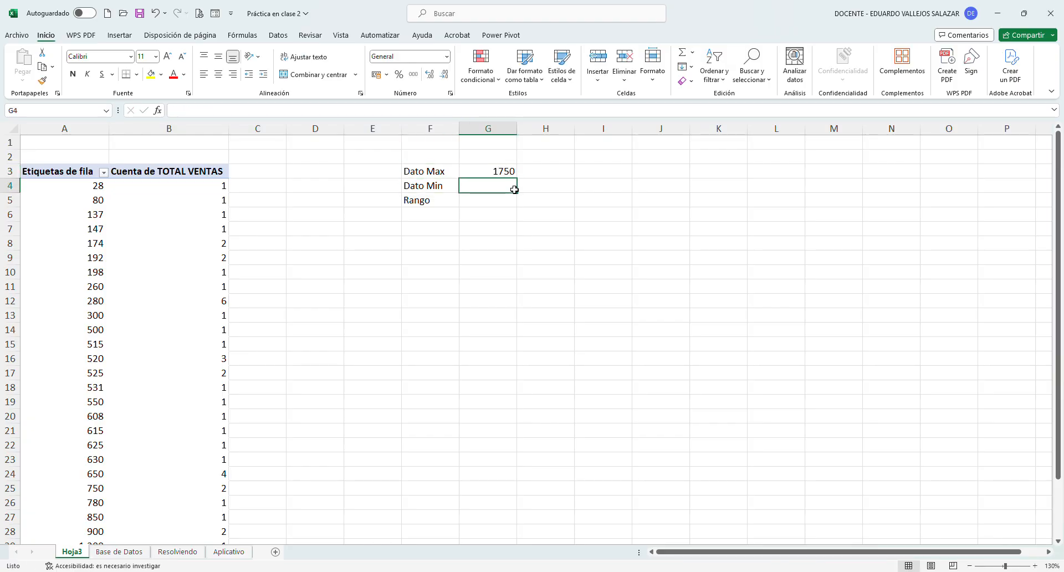
text(28)
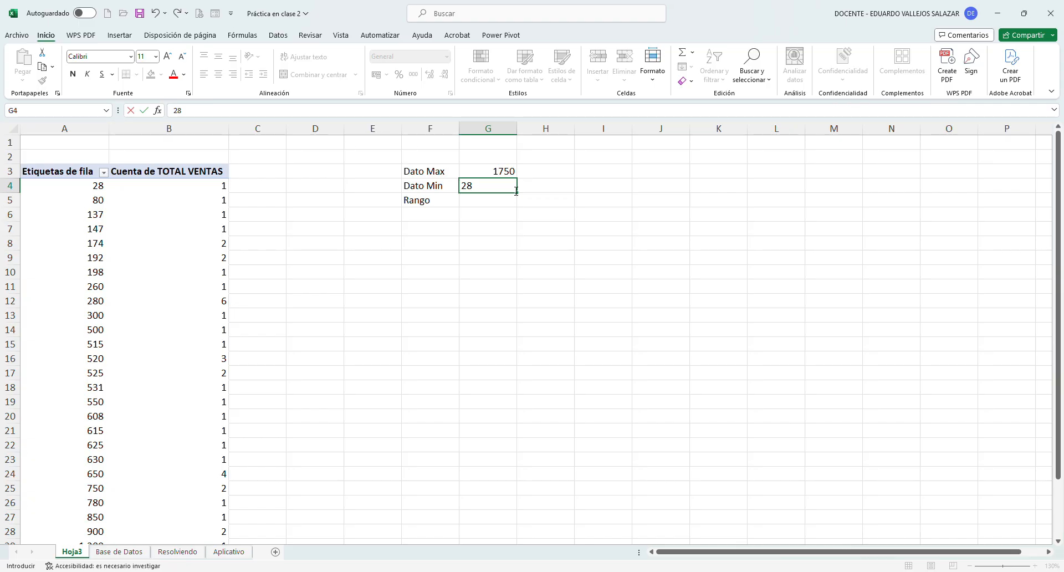
key(Return)
key(Up)
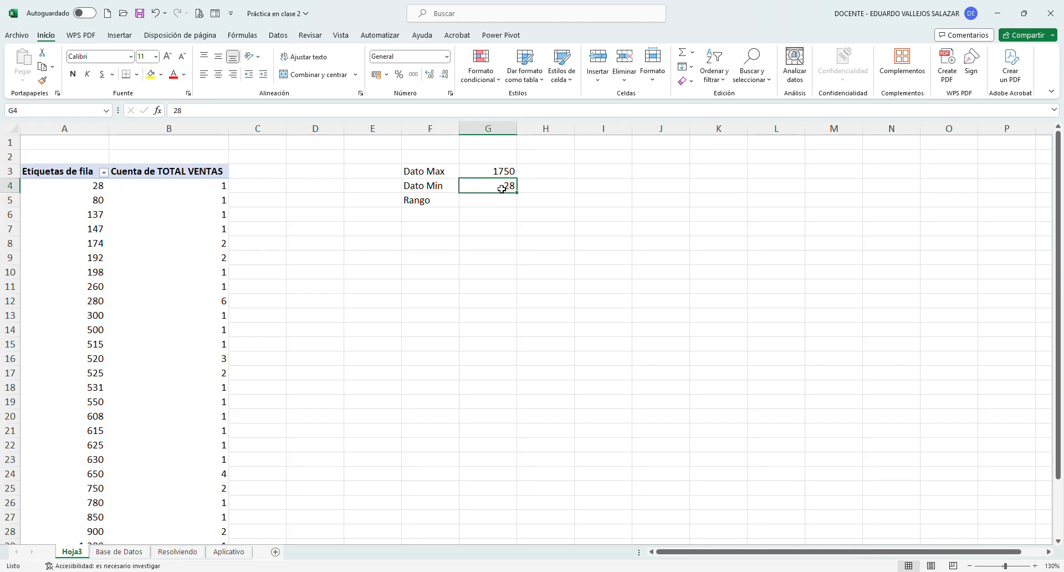
Check the first and last TOTAL VENTAS labels in the pivot table, and select the cell beside Rango.
click(95, 189)
scroll(94, 193, down, 3)
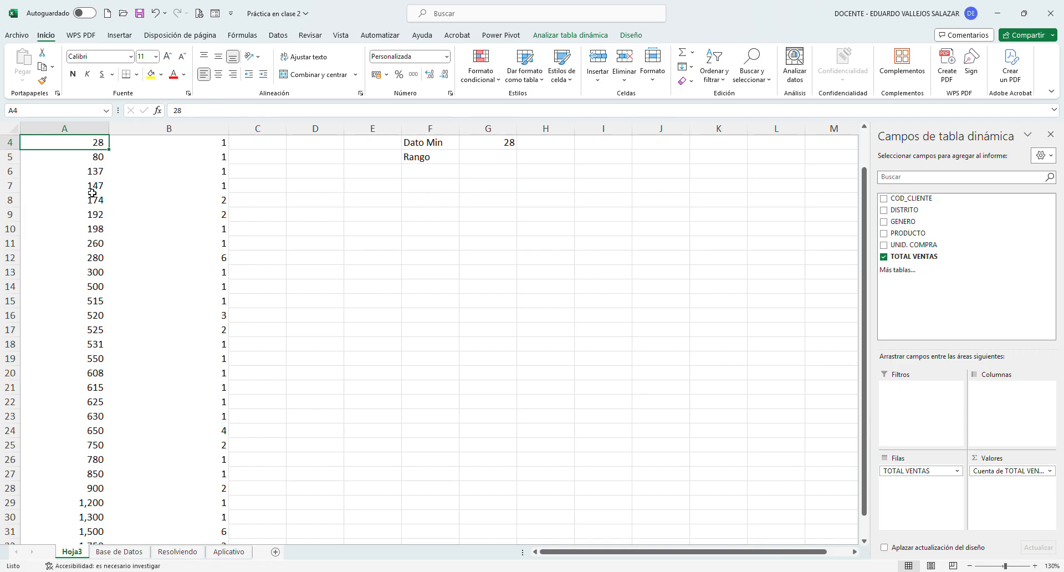
click(99, 461)
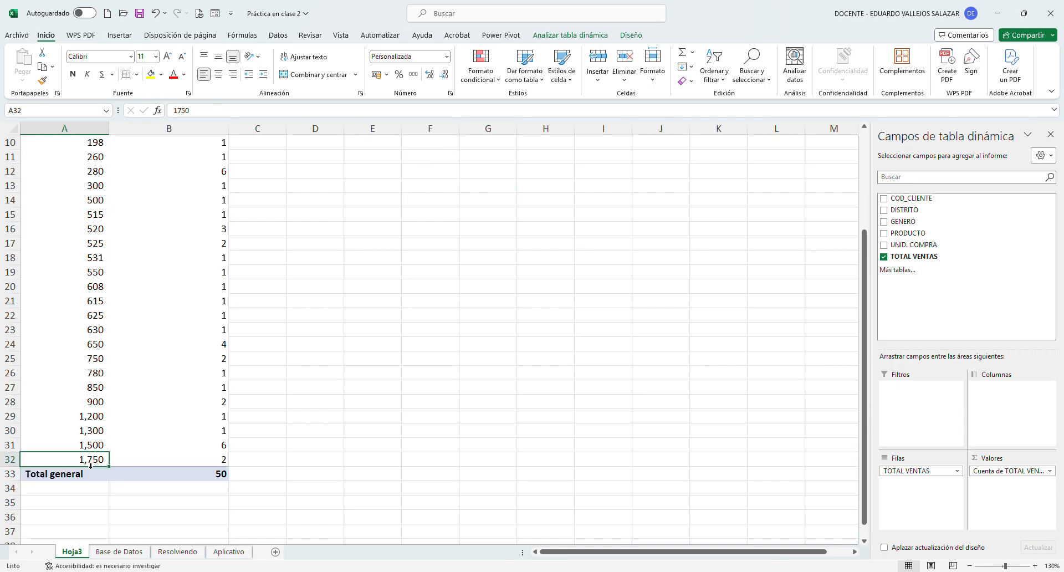
scroll(97, 440, up, 3)
click(502, 203)
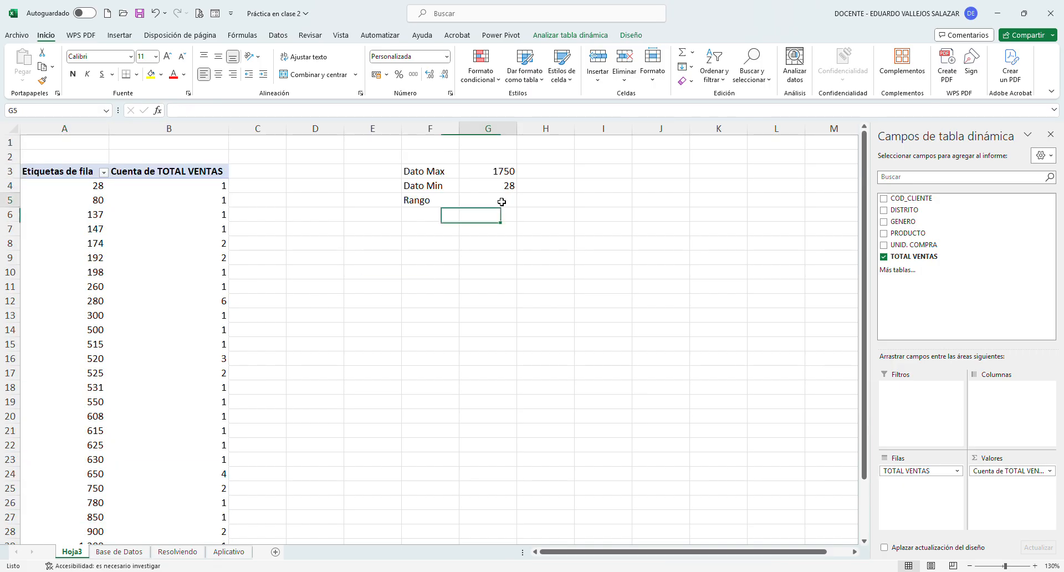
Calculate the Rango in G5 with the formula =G3-G4.
text(=)
key(Up)
key(Up)
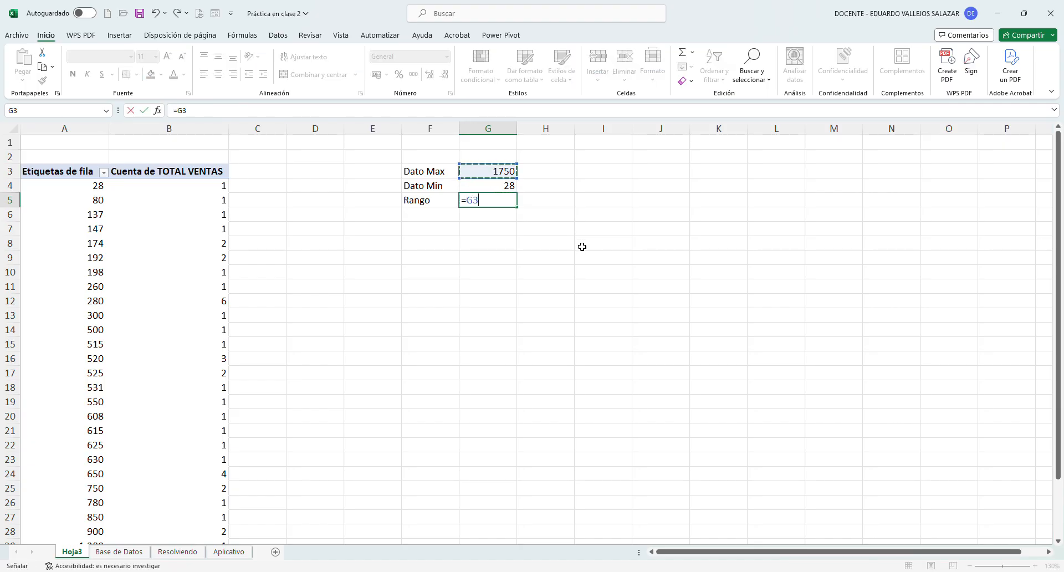
text(-)
key(Up)
key(Return)
Enter the label Num intervalos in F7, leaving a blank row below Rango.
key(Down)
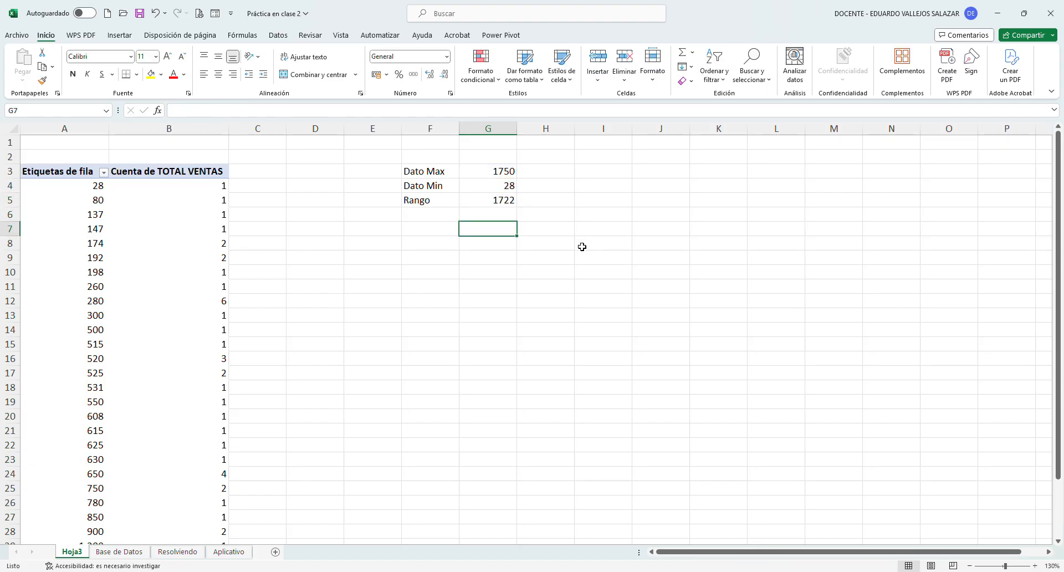
key(Left)
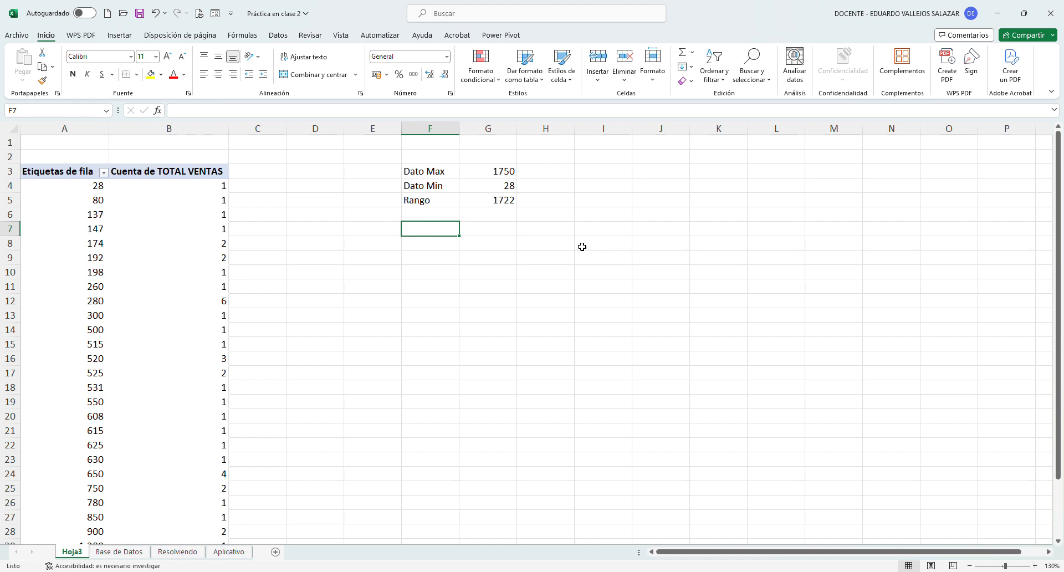
text(N)
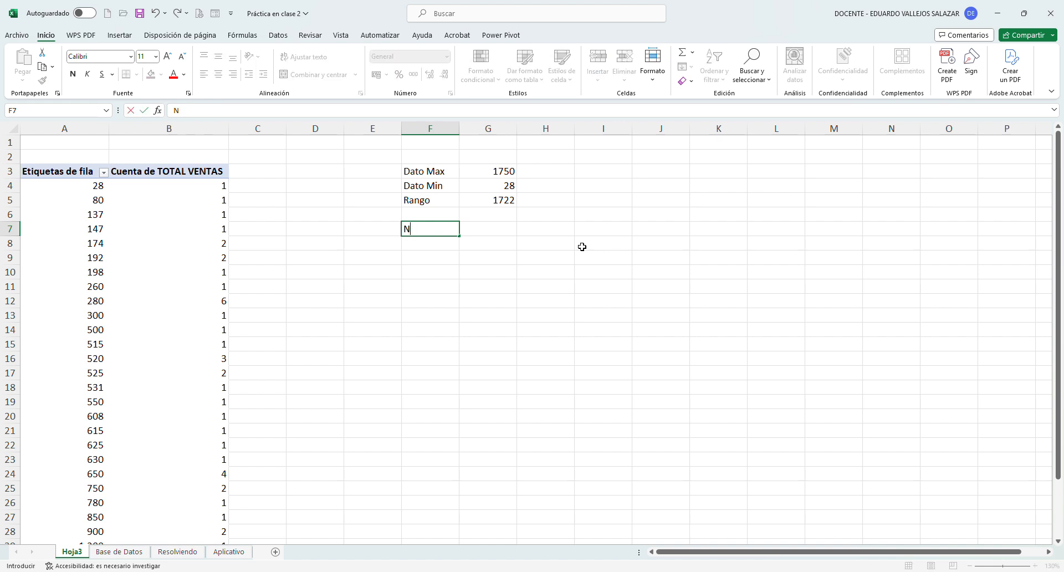
text(um intervalos)
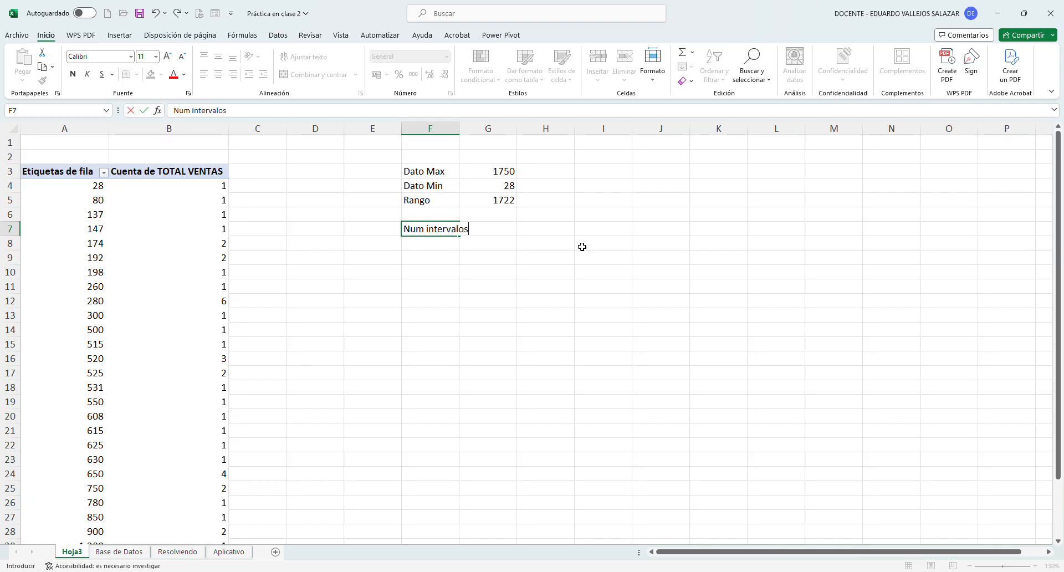
key(Right)
Right-align the label cells F3 to F13.
key(Left)
key(Up)
key(Up)
key(Up)
key(Up)
key(shift+Down)
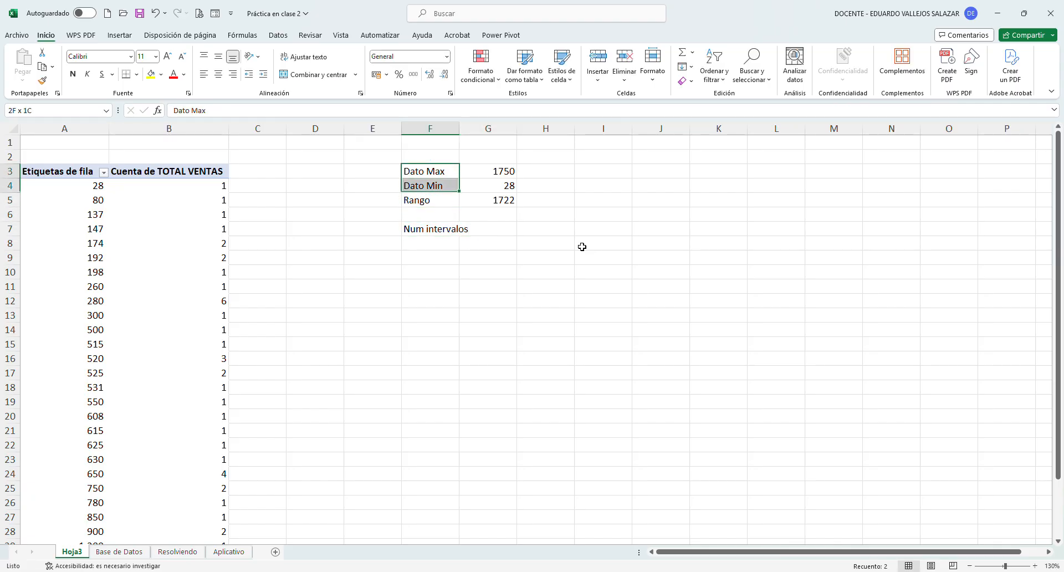
key(shift+Down)
key(shift+Down)
key(shift+Down)
key(shift+Down)
key(shift+Down)
key(shift+Down)
key(shift+Down)
key(shift+Down)
key(shift+Down)
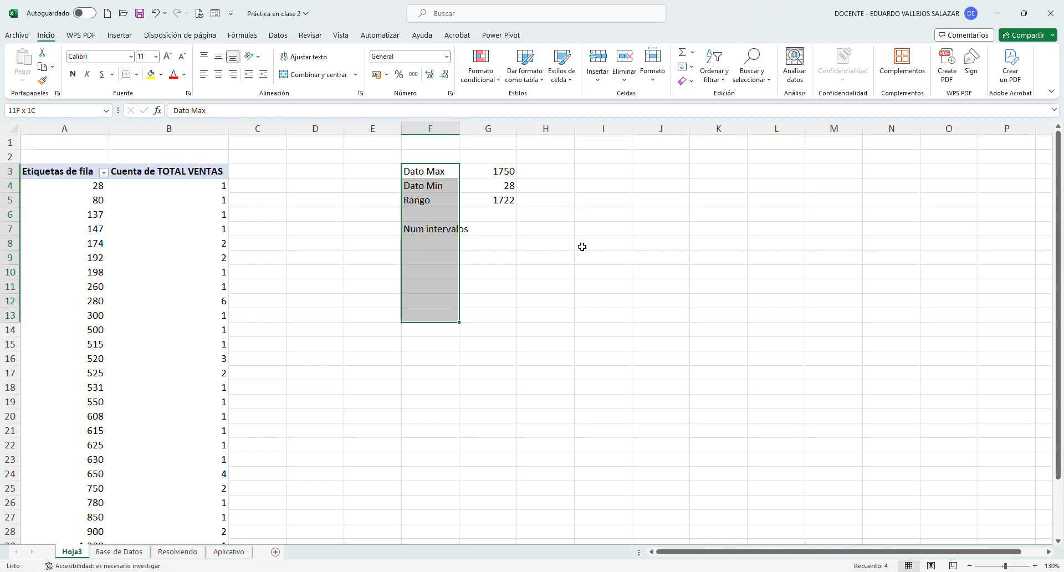
click(233, 73)
Calculate the number of intervals in G7 with =1+3.322*log(50), using the pivot table's grand total as the sample size.
click(506, 235)
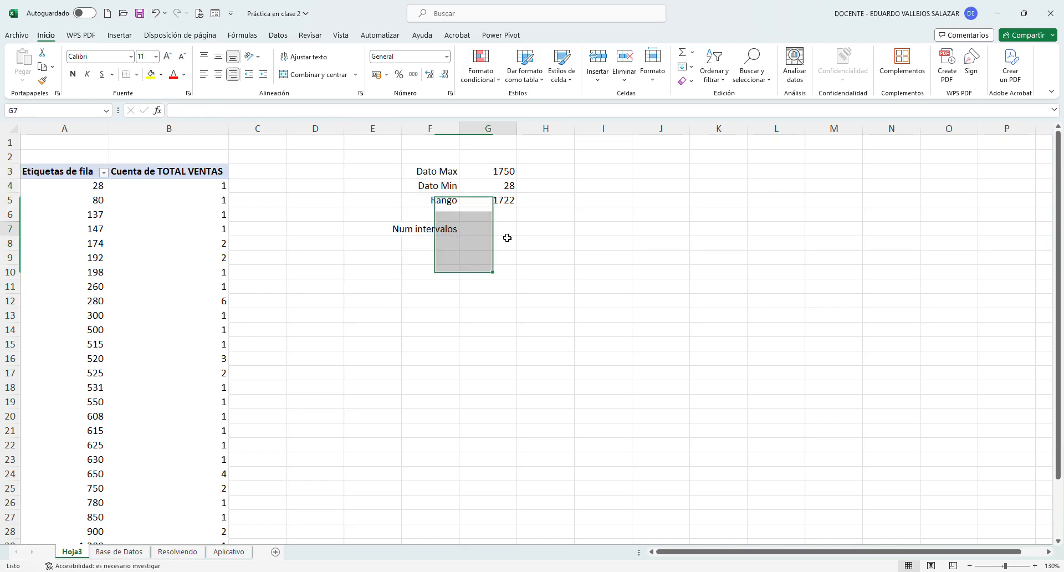
text(=)
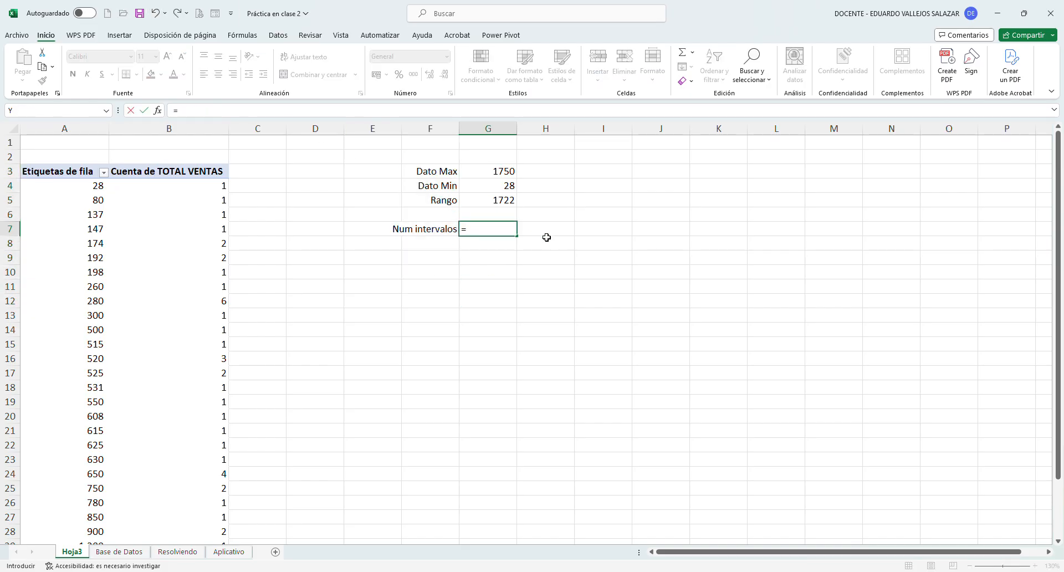
text(1+3.322*log()
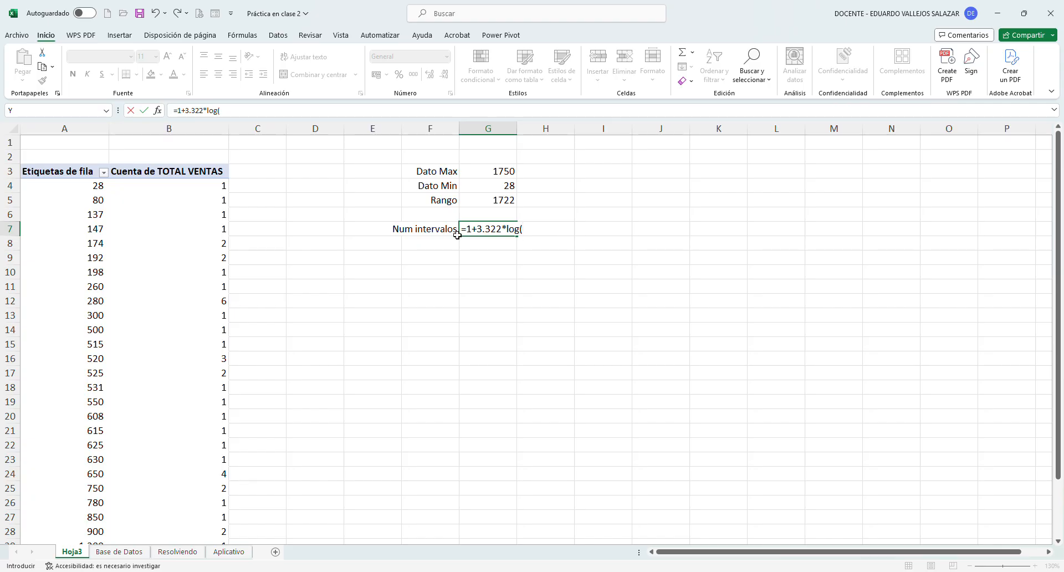
scroll(233, 263, down, 4)
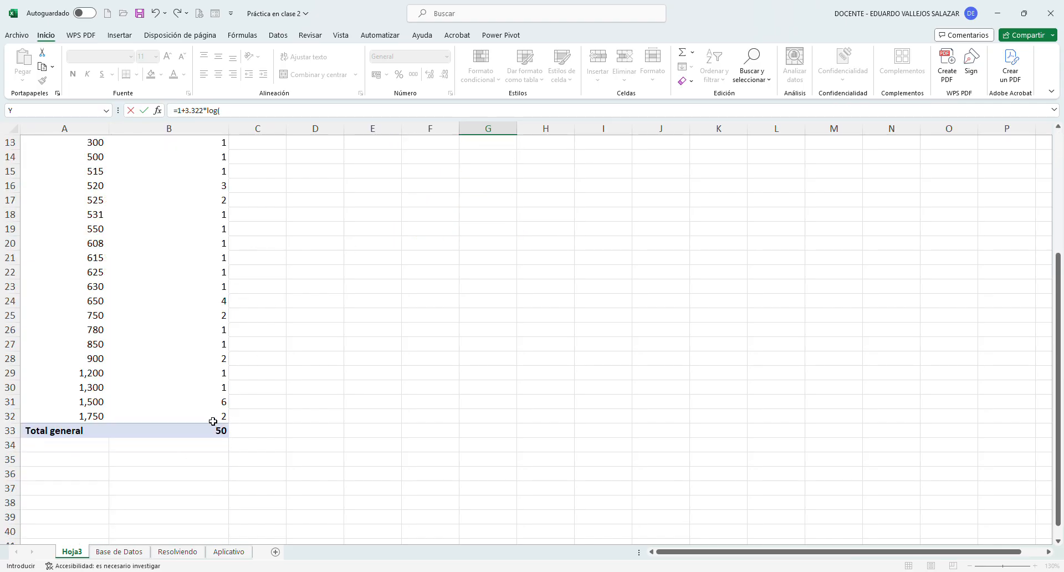
scroll(338, 360, up, 3)
text(50)
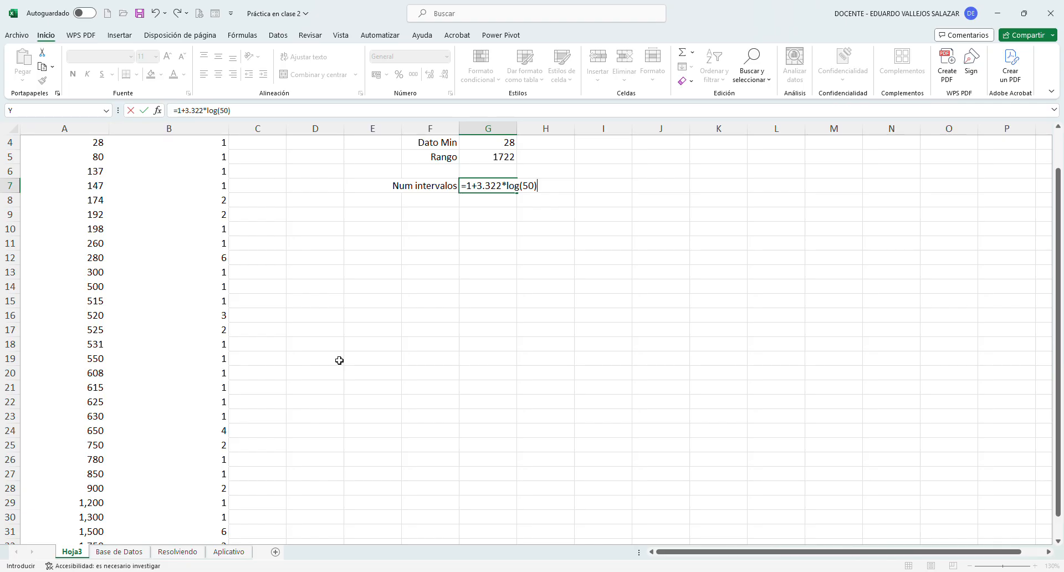
text())
key(Return)
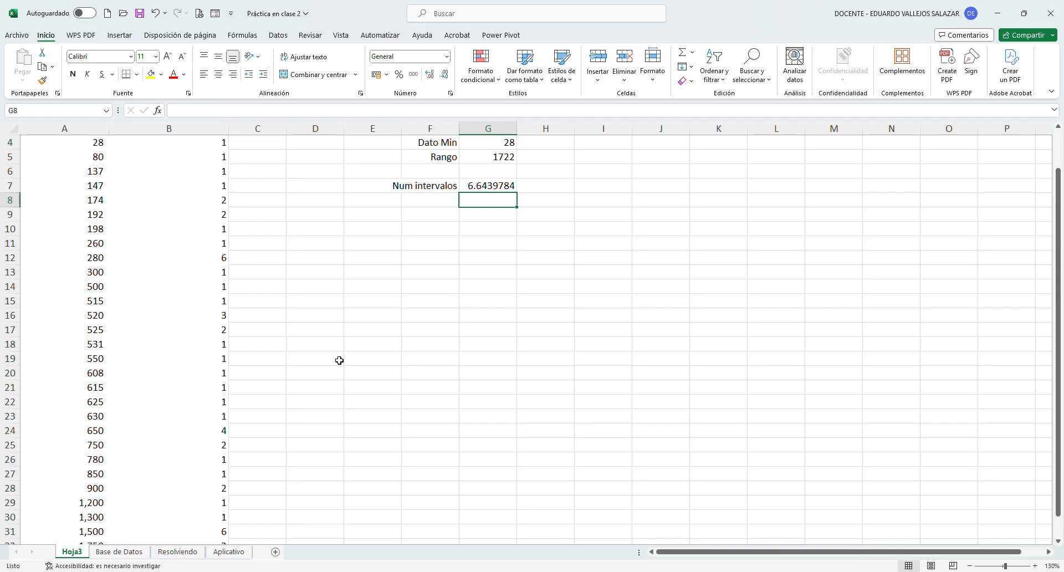
Enter the label "Num intervalos =" in F8, below the first Num intervalos label.
key(Up)
key(Down)
key(Left)
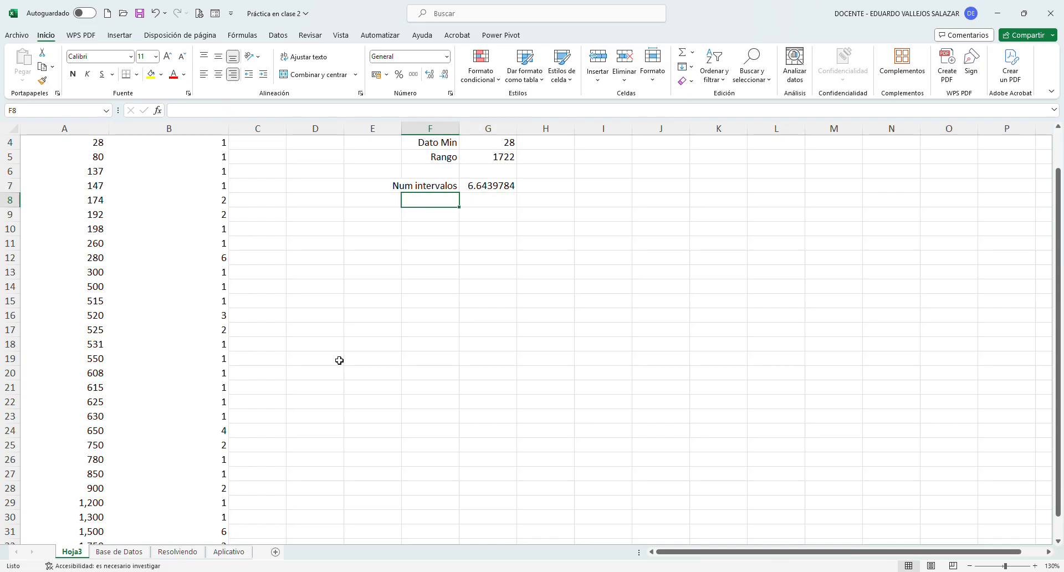
text(N)
key(Tab)
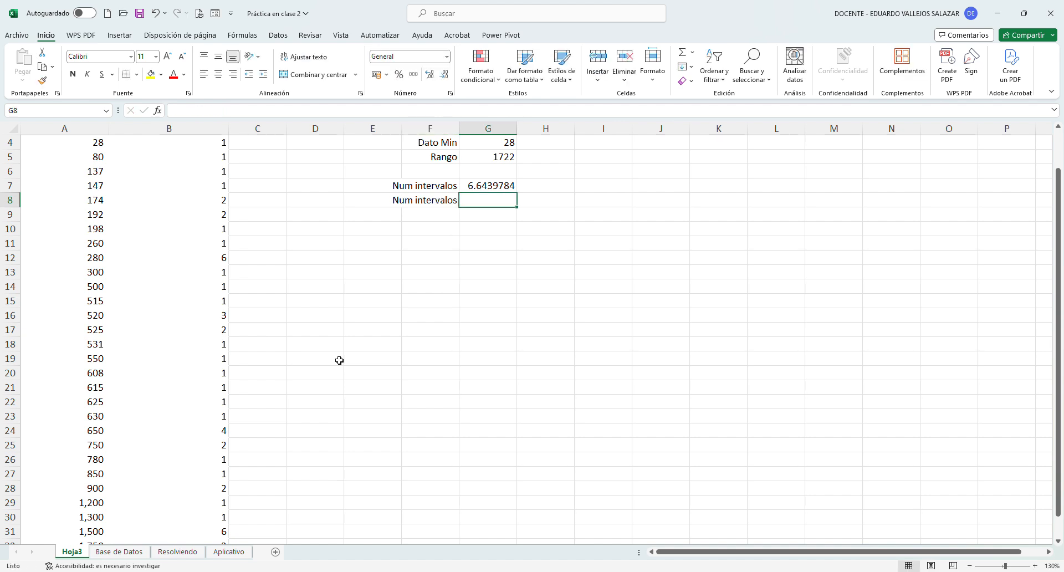
key(Left)
key(F2)
text(=)
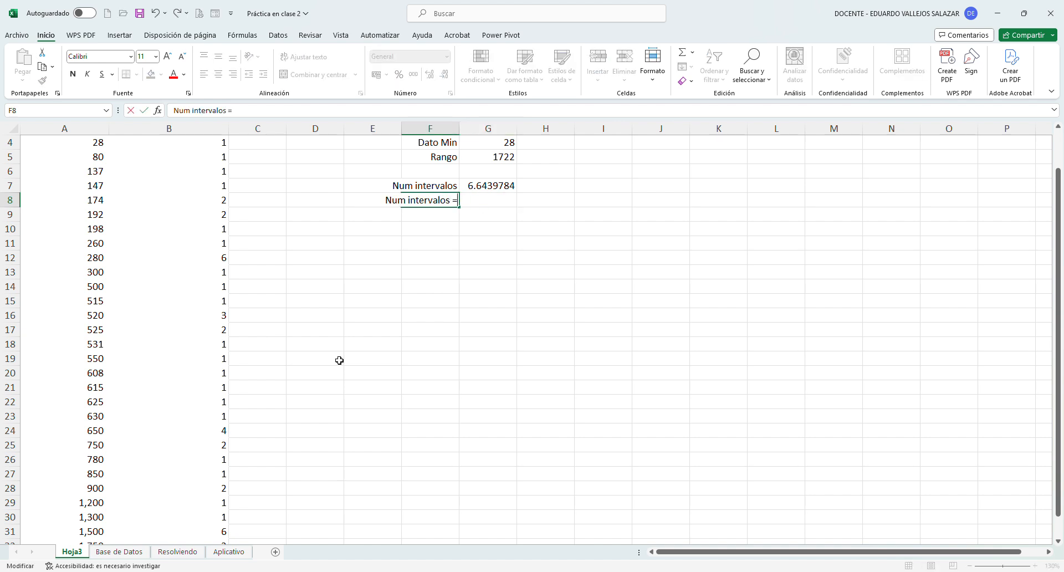
key(Return)
Round the interval count up to a whole number in G8 with =REDONDEAR.MAS(G7;0).
key(Up)
key(Right)
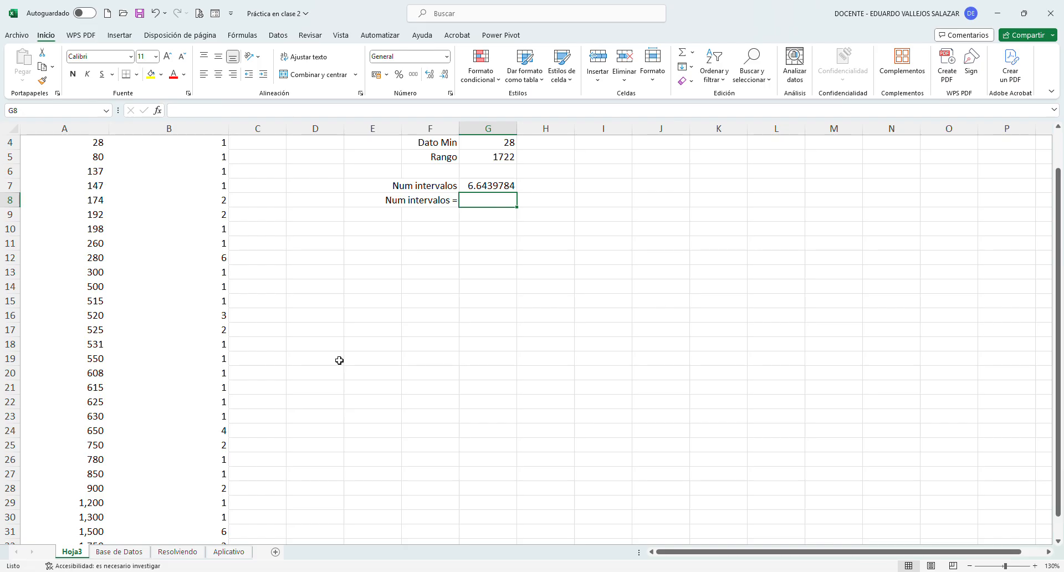
text(=re)
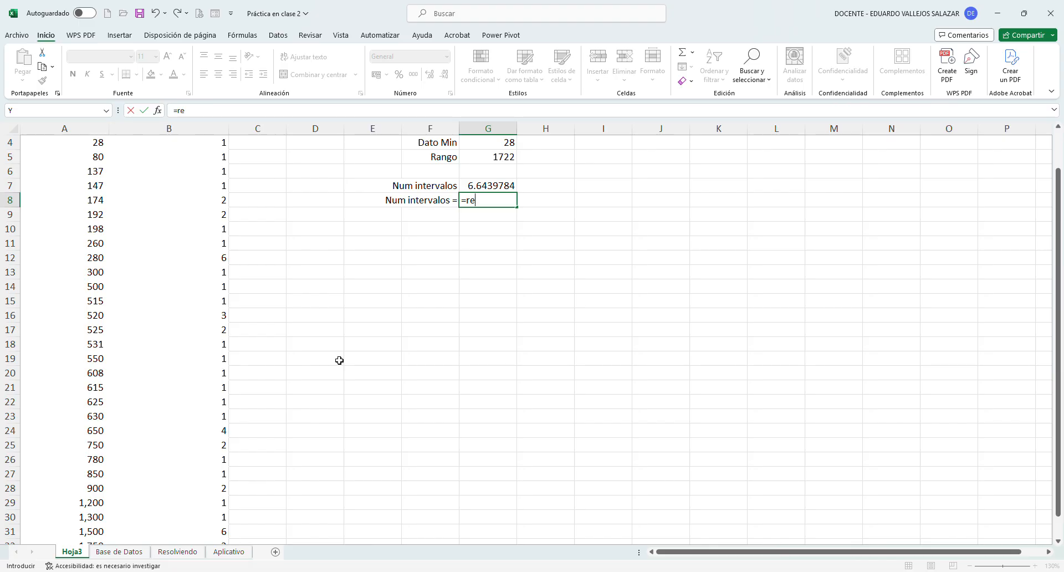
key(Tab)
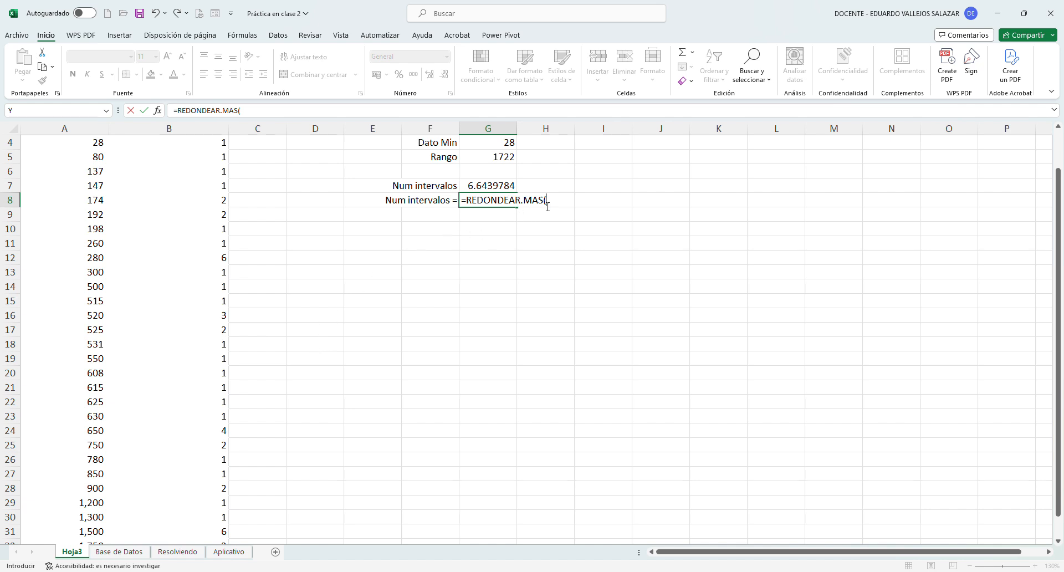
click(498, 187)
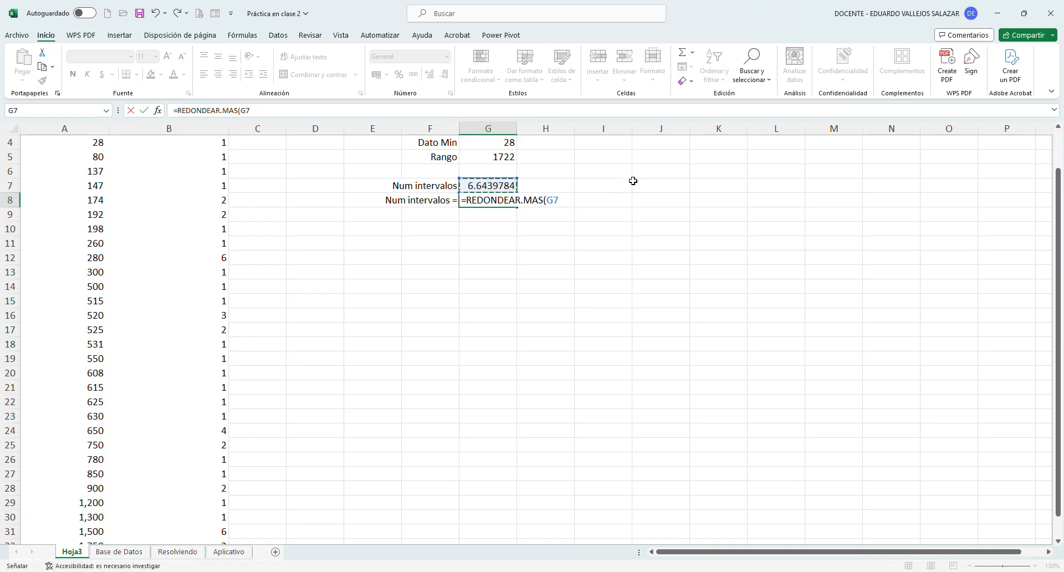
text(;0)
key(Return)
key(Up)
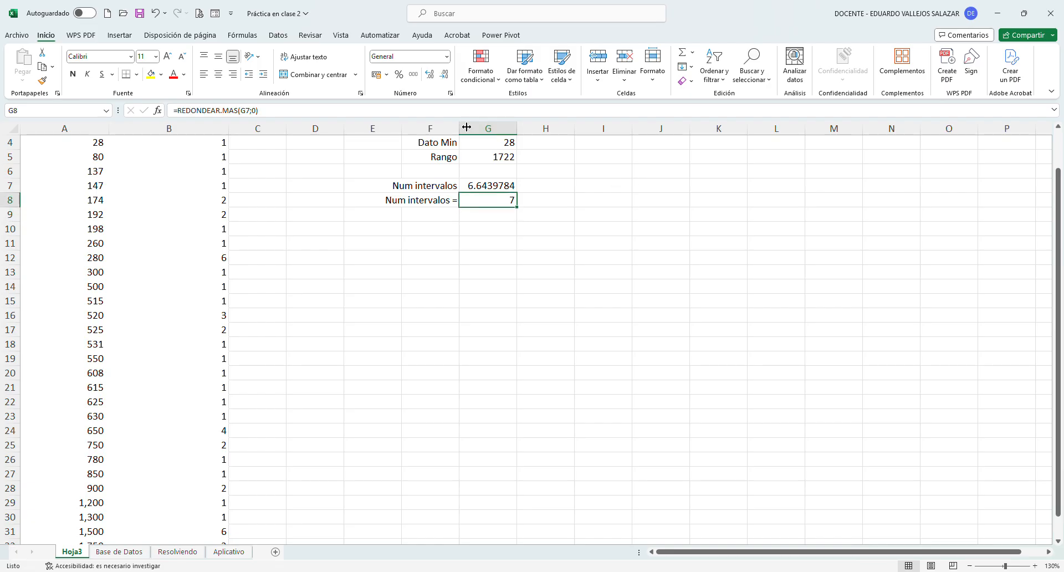
Format the rounded interval count in G8 to show three decimal places.
click(431, 76)
click(445, 76)
click(445, 76)
click(445, 76)
click(445, 76)
click(446, 77)
Enter the label "Amplitud =" in F10.
click(441, 218)
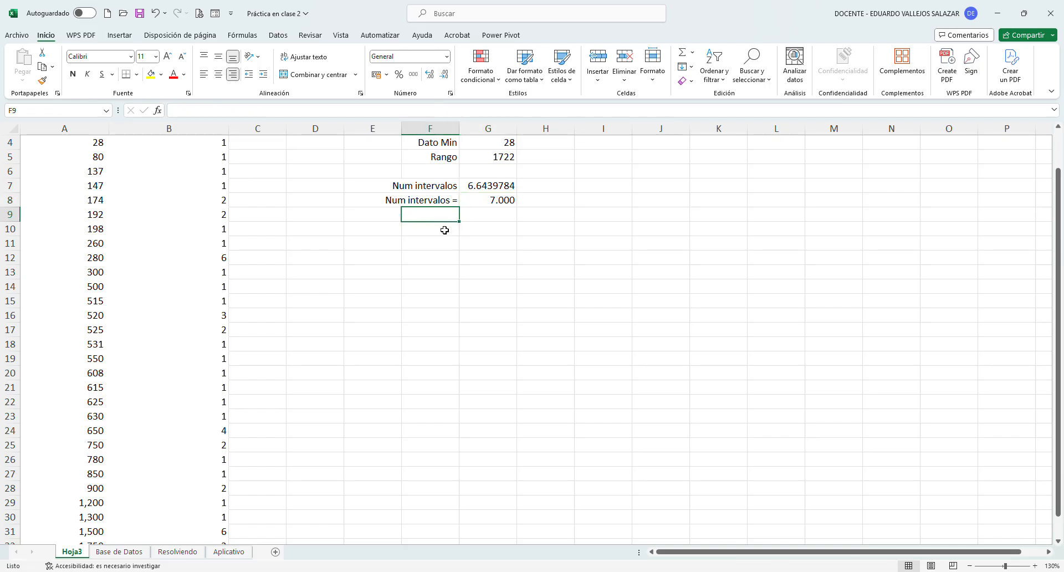
click(444, 229)
text(Ampl)
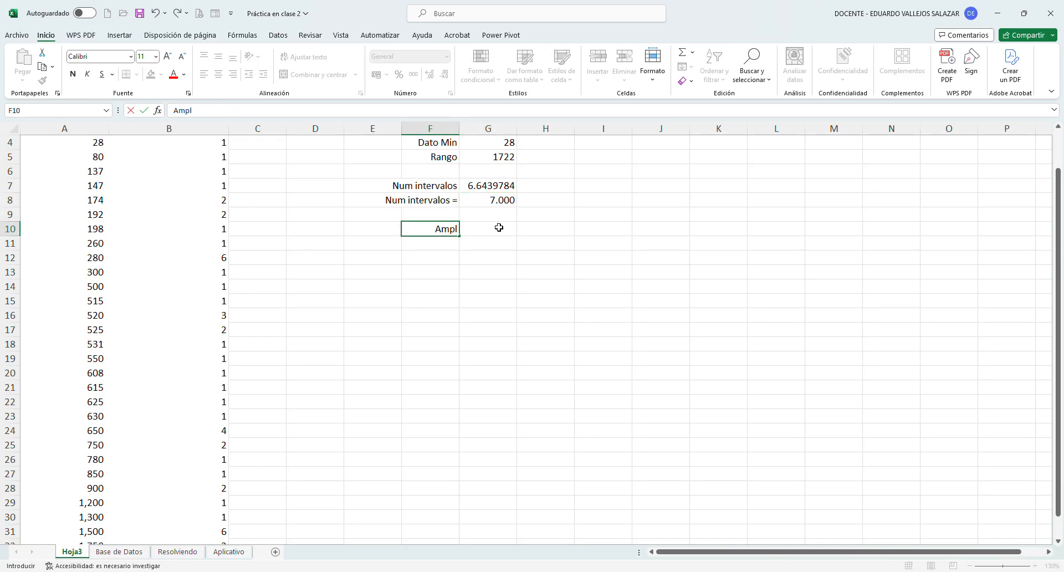
text(itud =)
click(499, 227)
Fill the Rango value in G5 and the rounded interval count in G8 with yellow.
scroll(499, 227, up, 1)
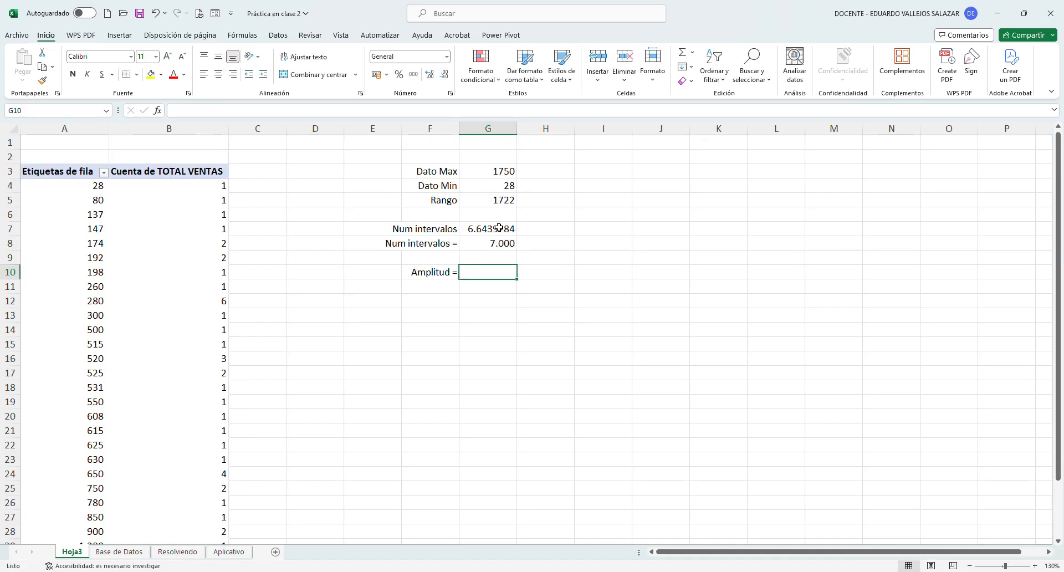
click(501, 200)
click(151, 75)
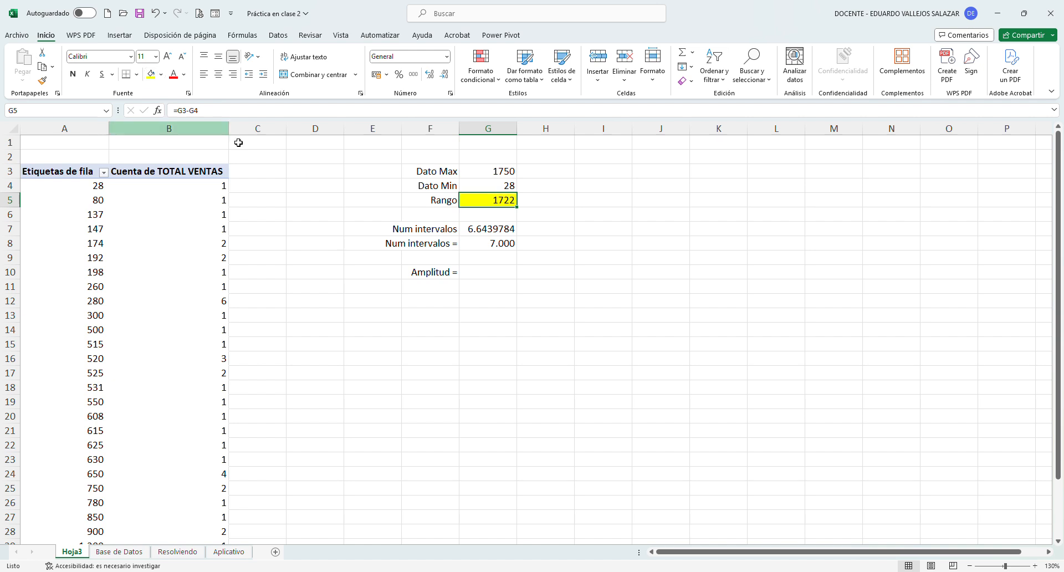
key(Down)
key(Down)
key(Down)
click(151, 74)
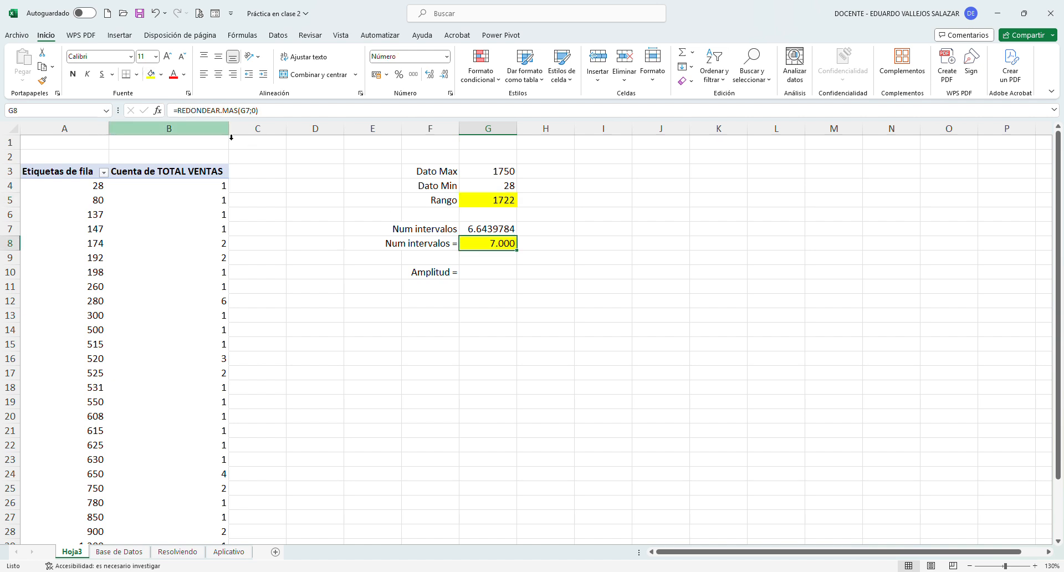
Calculate the Amplitud in G10 by dividing the range by the rounded interval count with =G5/G8.
click(501, 278)
text(=)
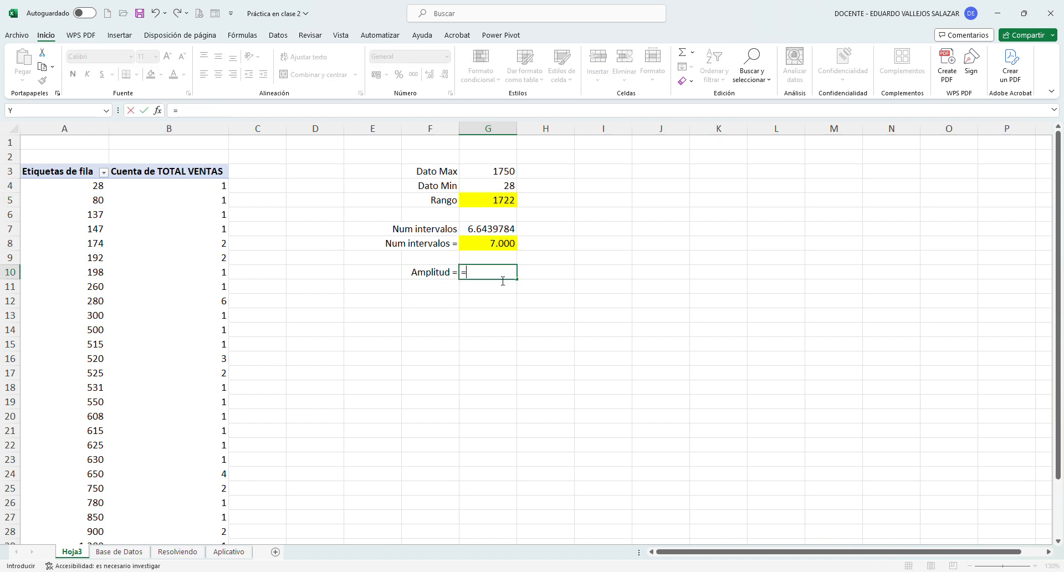
click(505, 205)
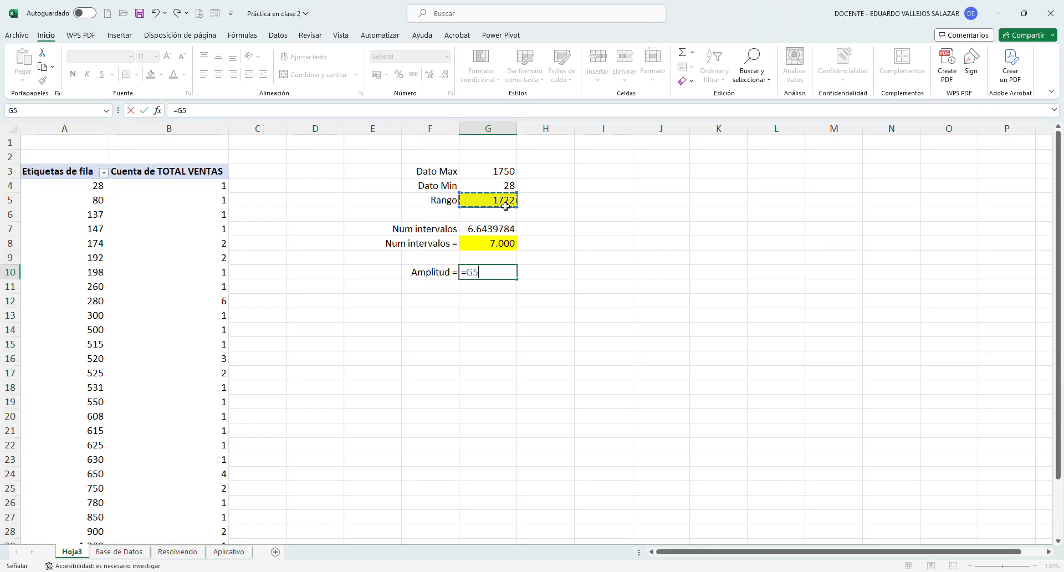
text(/)
click(503, 244)
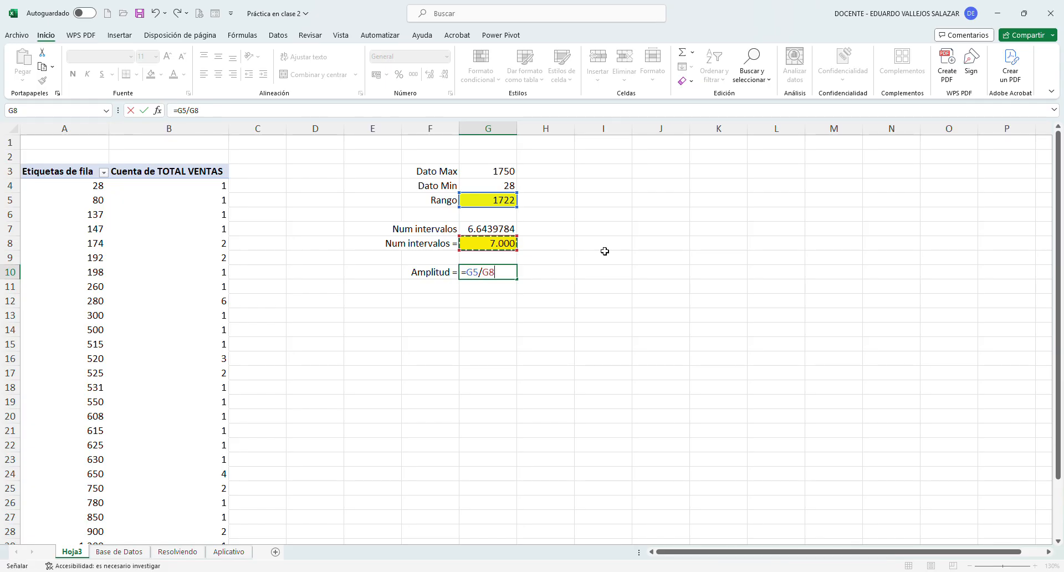
key(Return)
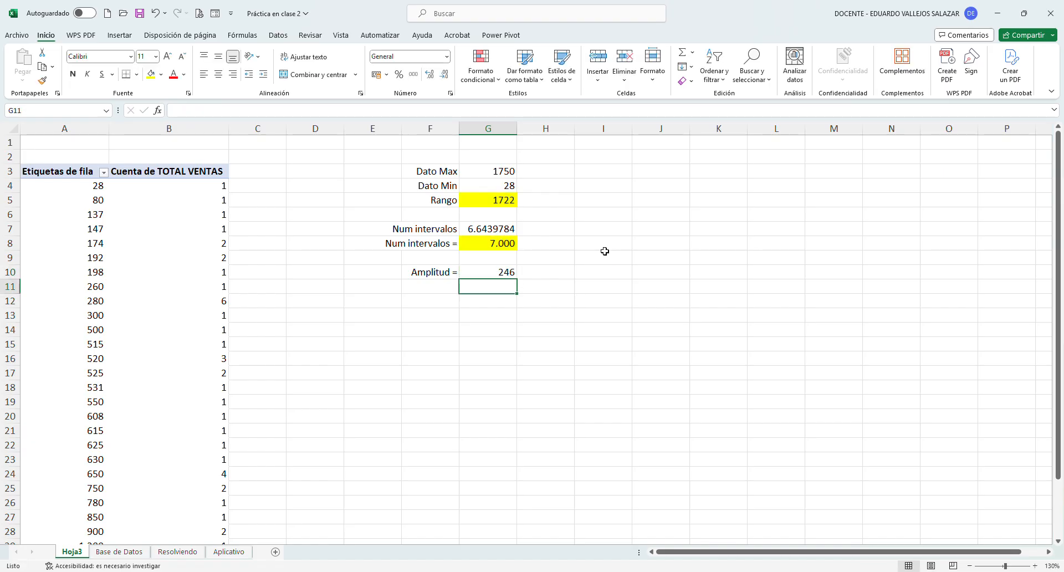
key(Up)
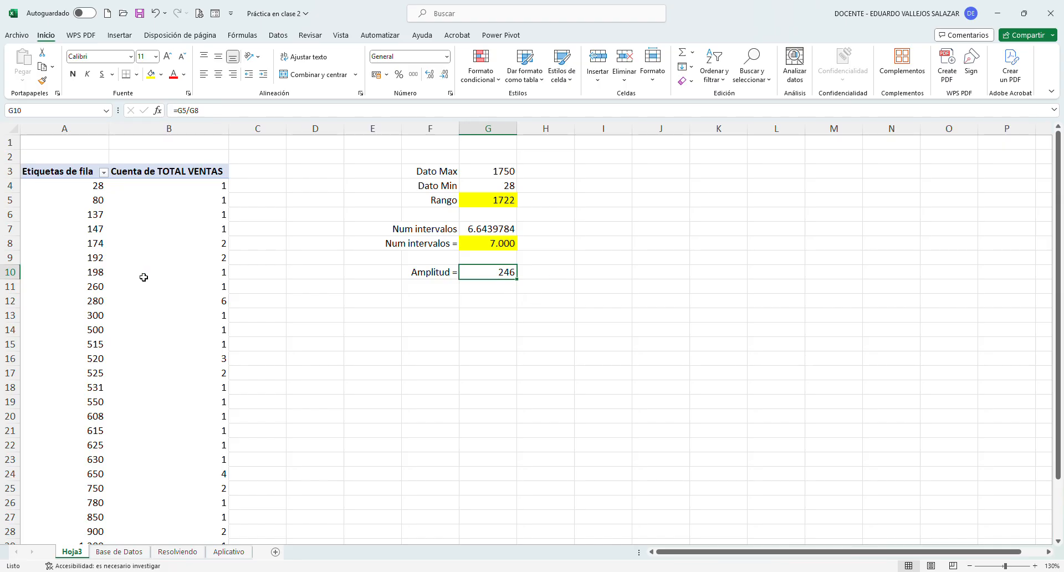
Group the pivot table's TOTAL VENTAS row labels into intervals of 246, from 28 to 1750.
click(87, 246)
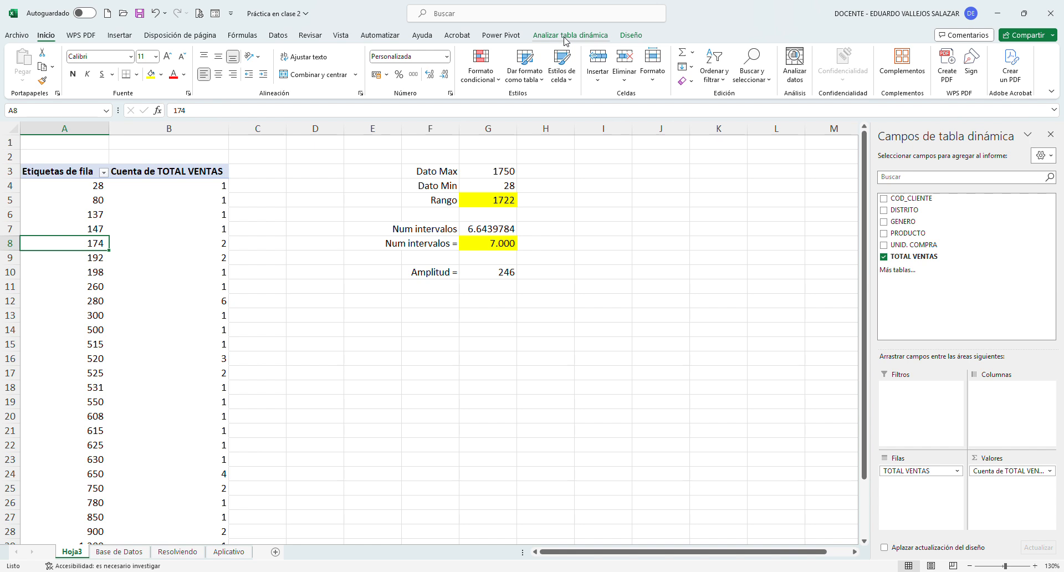
click(566, 37)
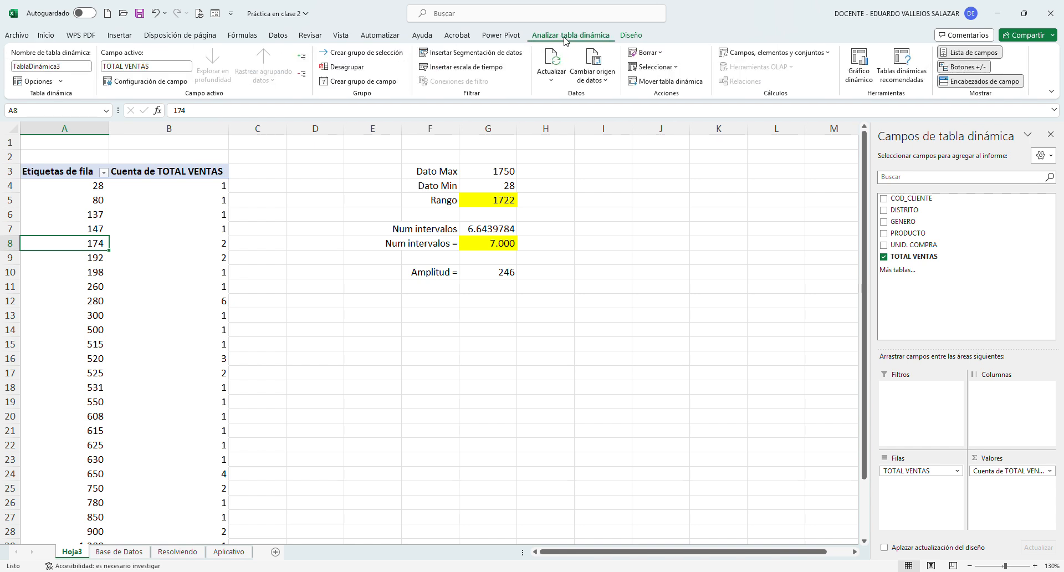
click(344, 83)
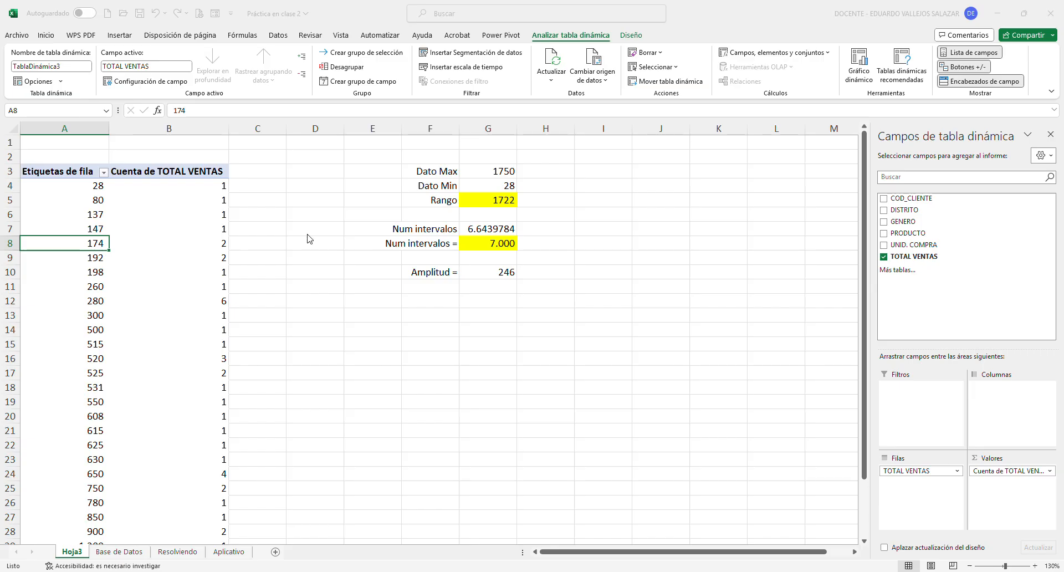
key(Return)
click(55, 189)
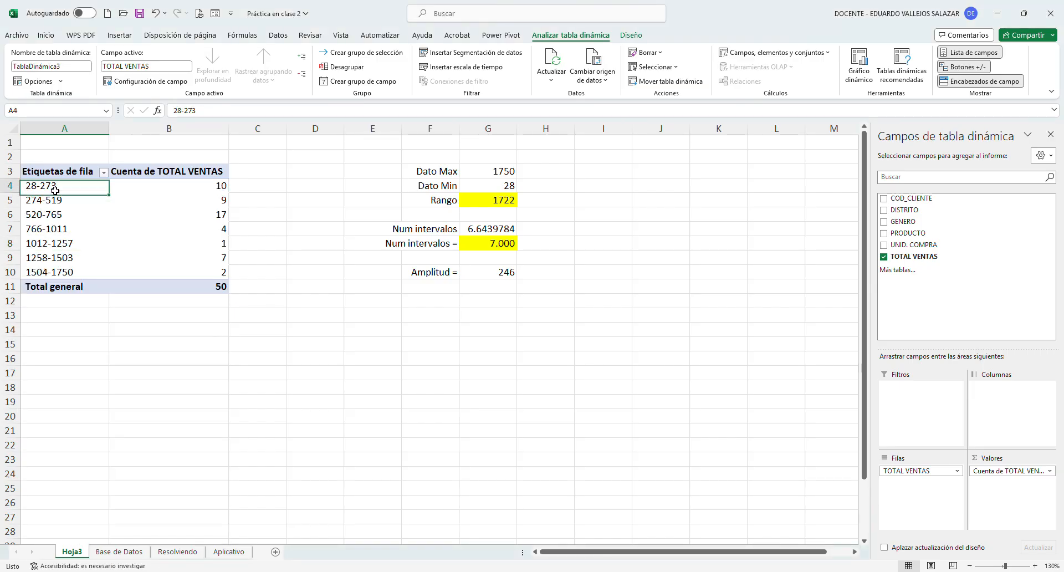
Copy the grouped pivot table A3:B11 and paste it as values at B58 of the Resolviendo sheet.
drag(93, 177, 199, 288)
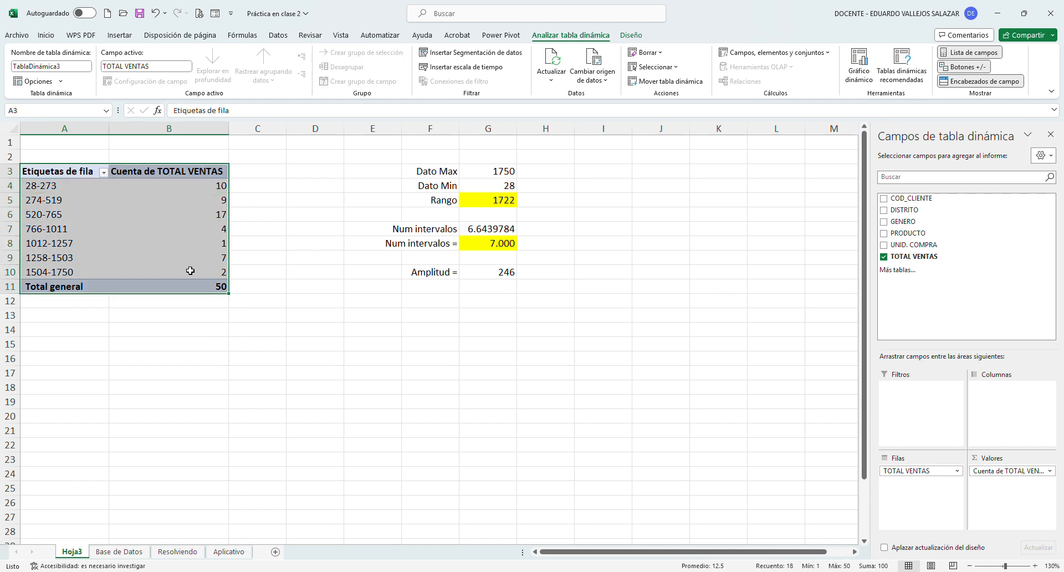
key(ctrl+c)
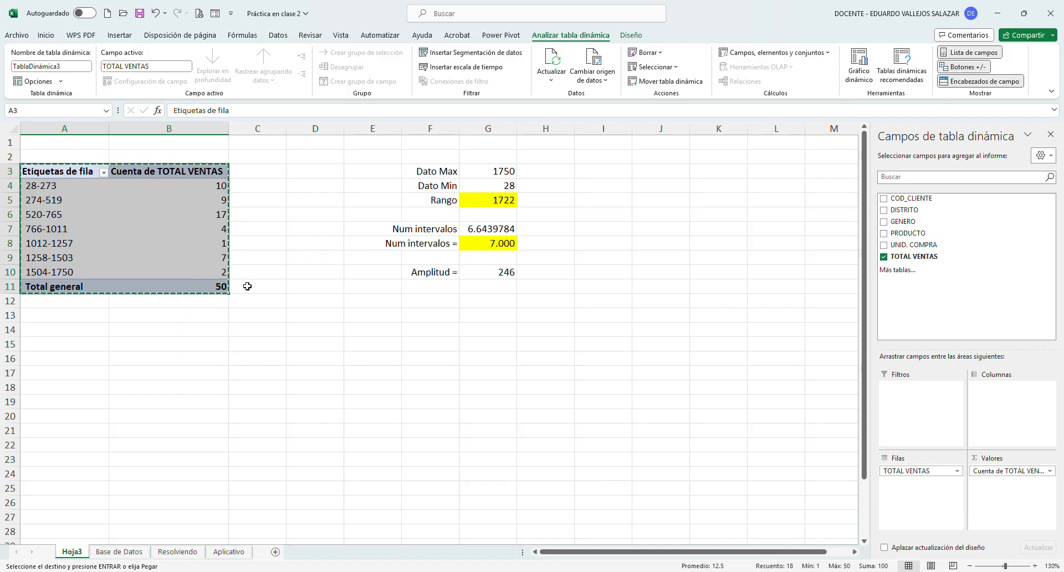
click(177, 551)
click(98, 188)
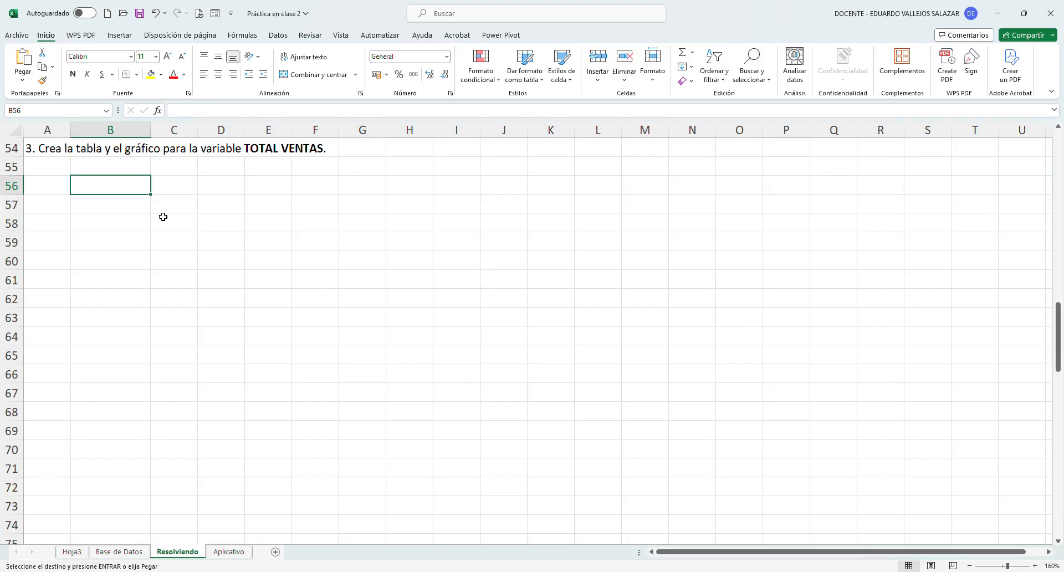
click(85, 219)
click(27, 80)
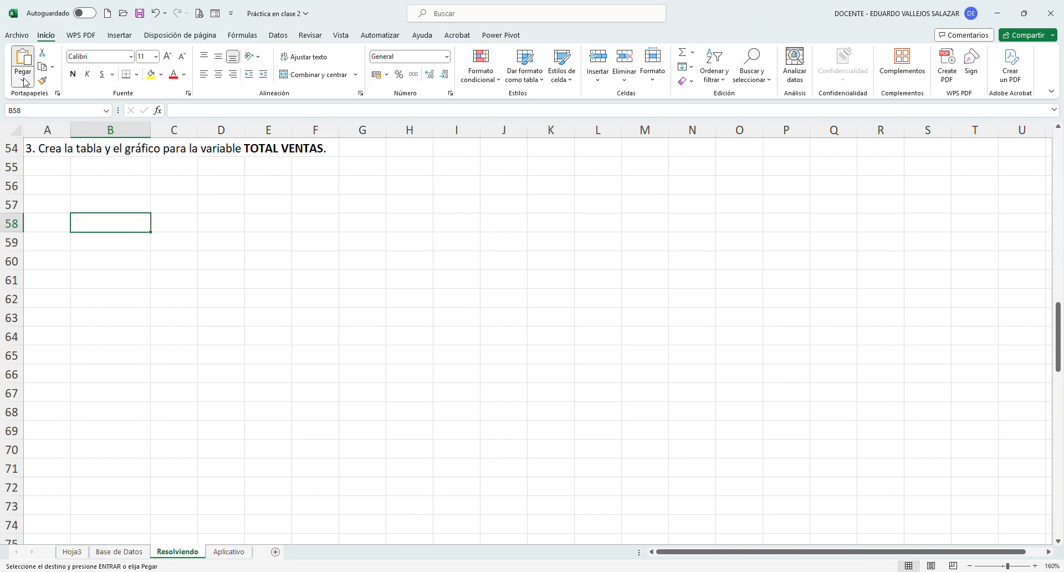
click(27, 167)
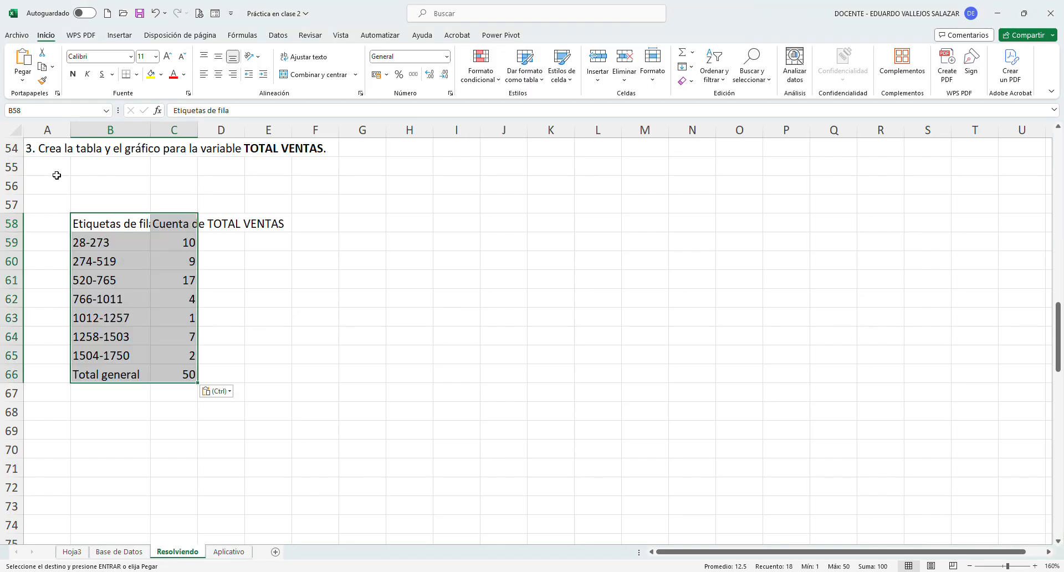
Enter the title "Tabla 3: Total de ventas de los clientes de la empresa LEAL, 2025" in A56 and make it bold.
click(65, 190)
text(T)
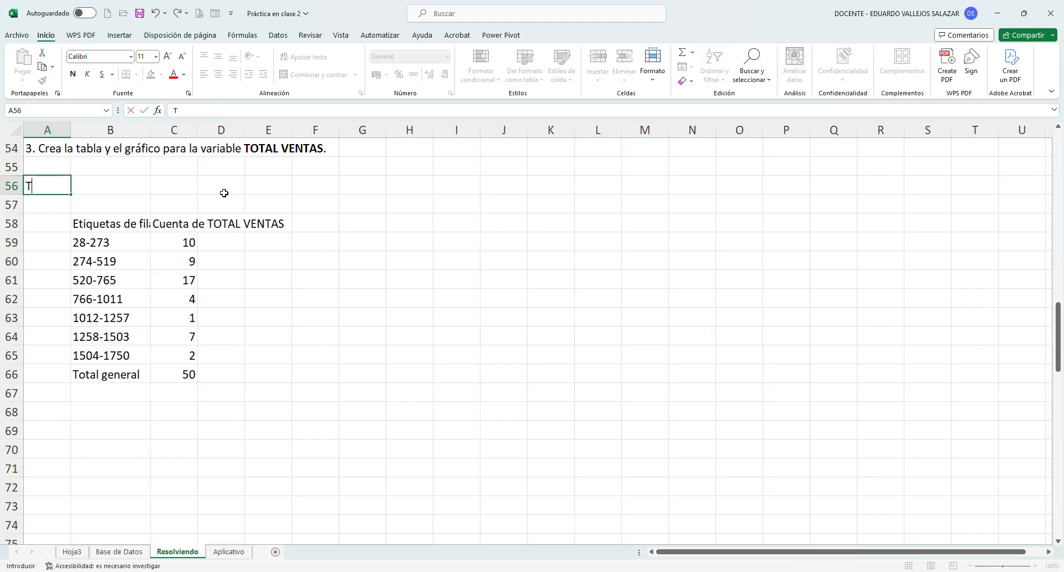
text(iítulo)
key(Escape)
text(T)
scroll(224, 193, up, 10)
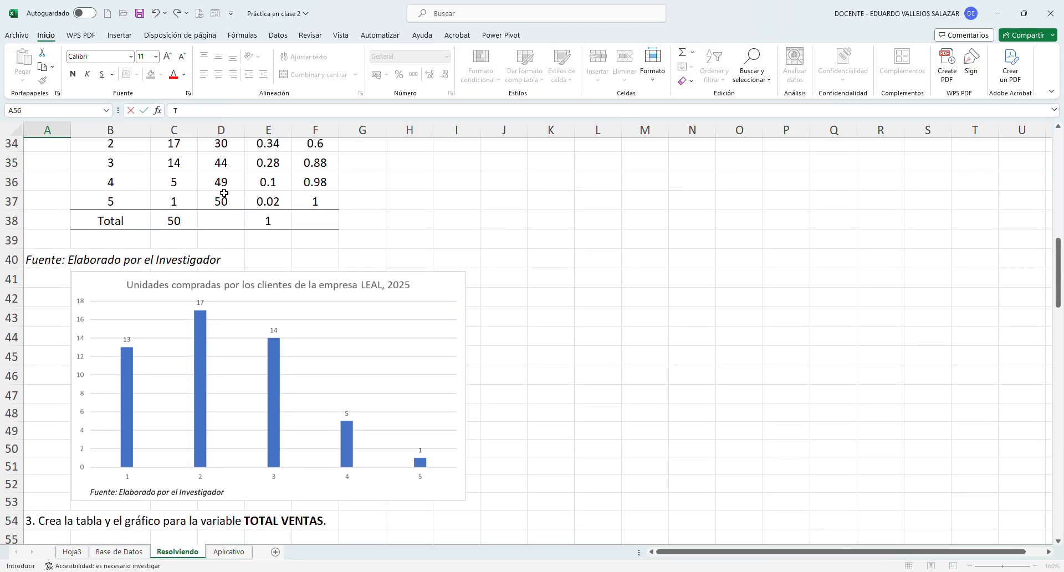
scroll(224, 192, up, 7)
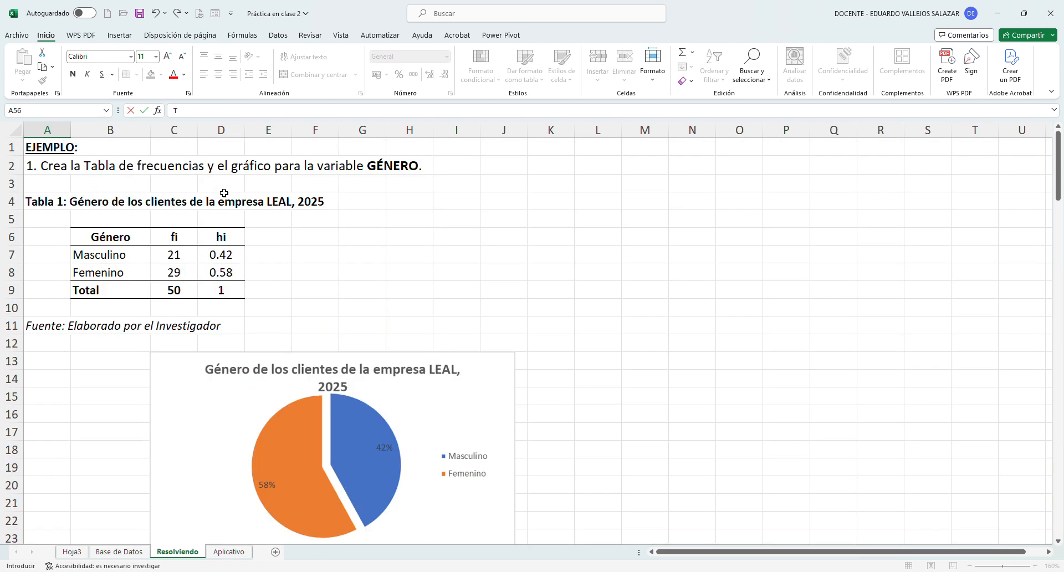
scroll(47, 209, down, 2)
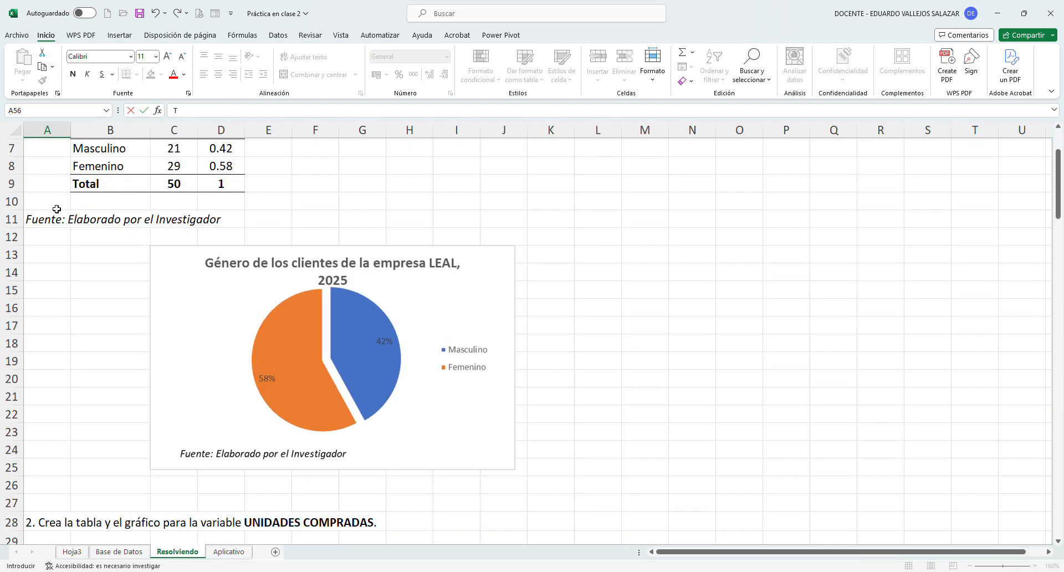
scroll(57, 209, up, 2)
scroll(57, 209, down, 8)
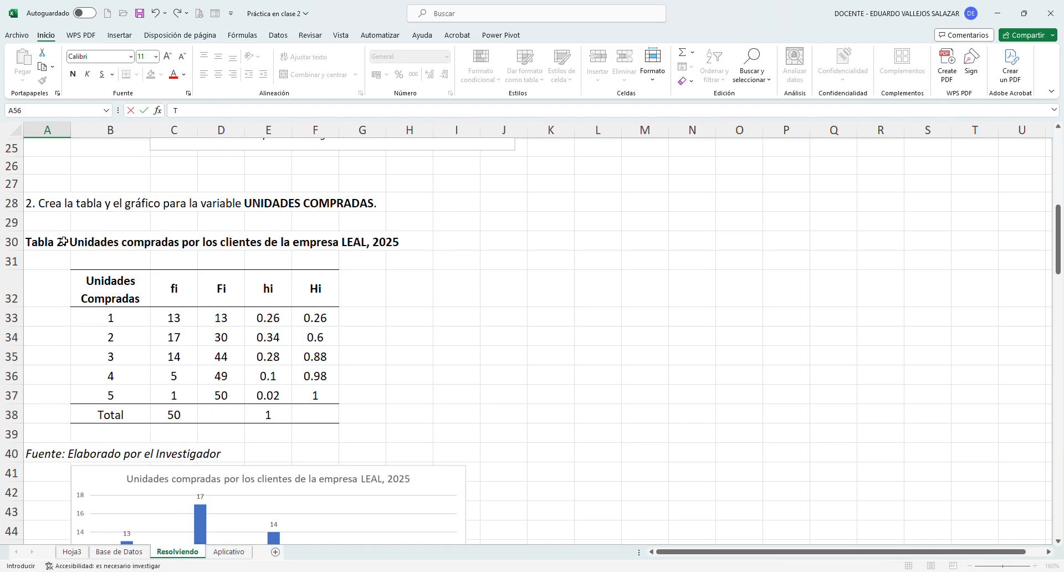
scroll(67, 240, down, 1)
scroll(75, 222, down, 6)
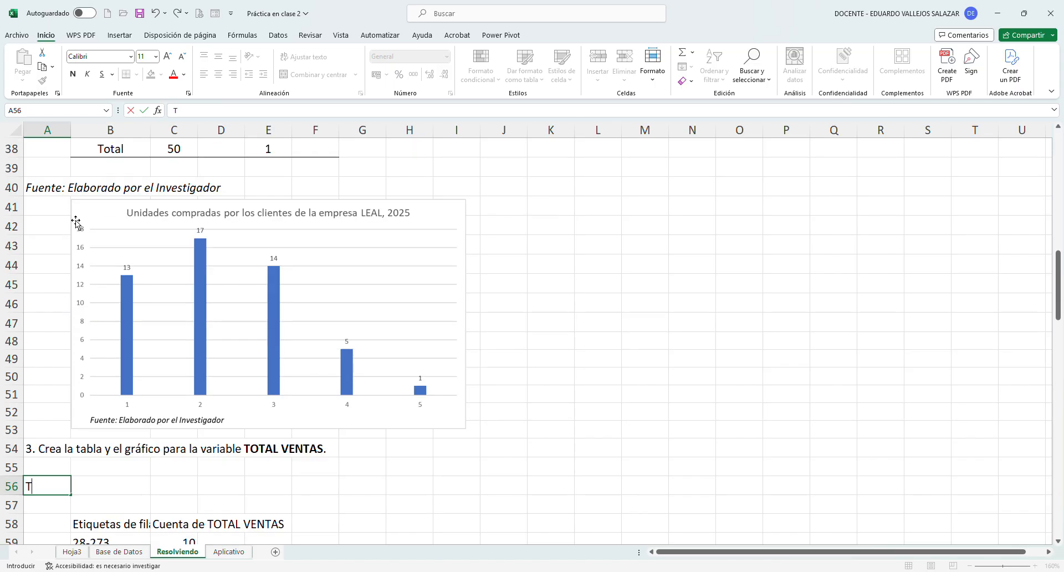
text(abla)
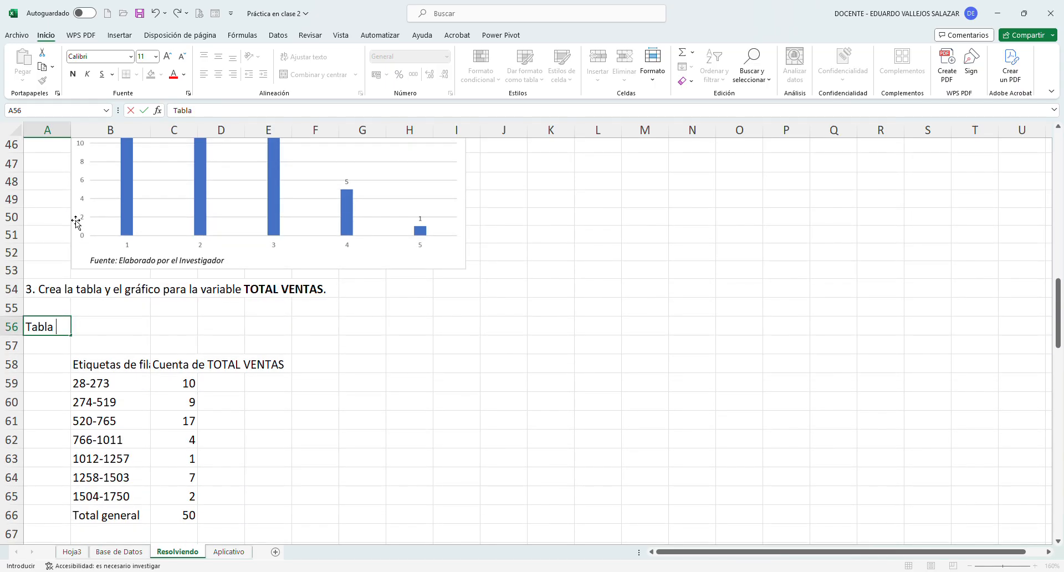
text( 3: Total de ventas de los)
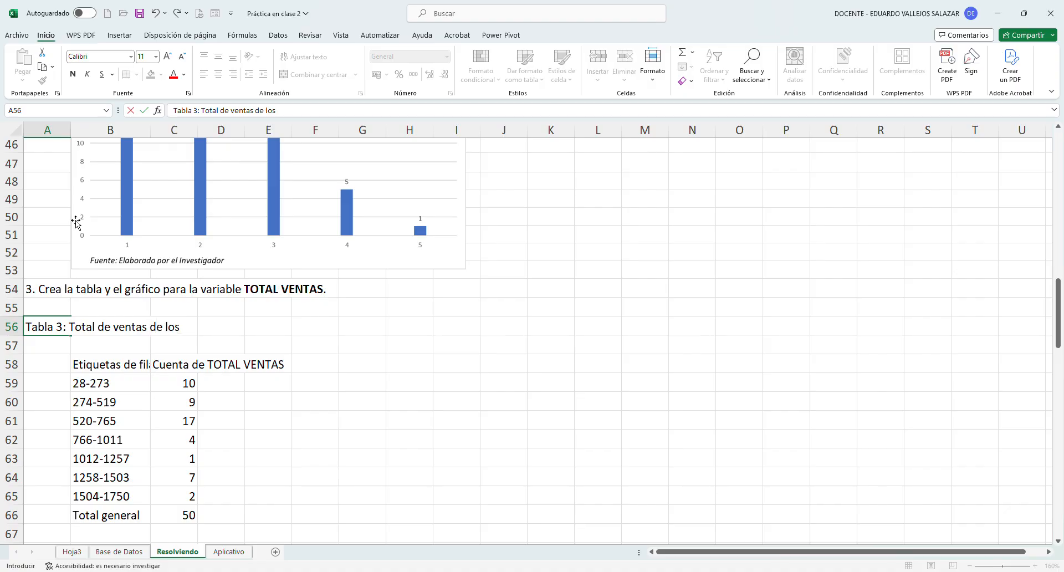
text( clientes de la empresa)
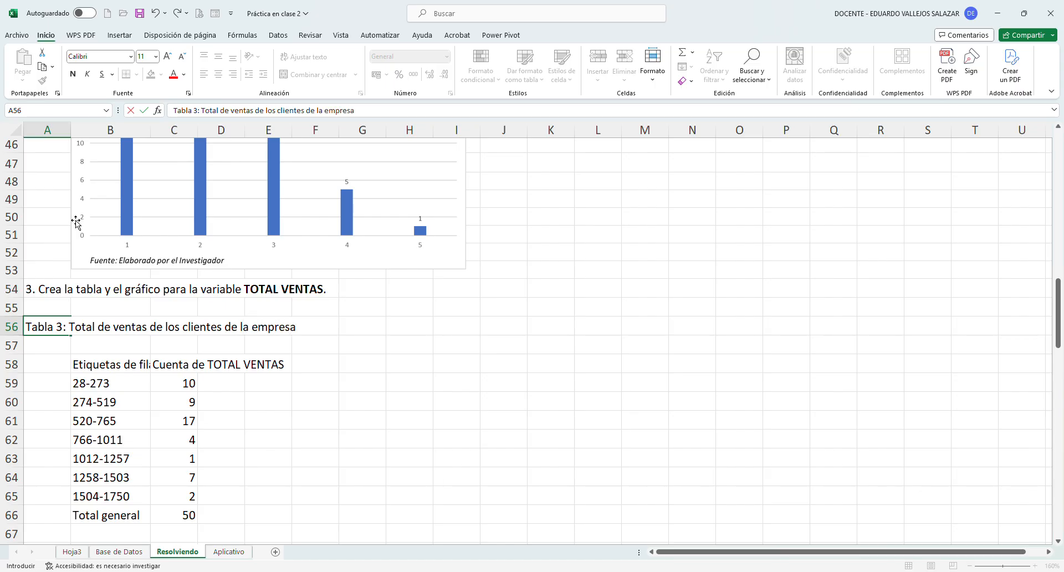
text( LEAL, 2025)
key(Return)
key(Up)
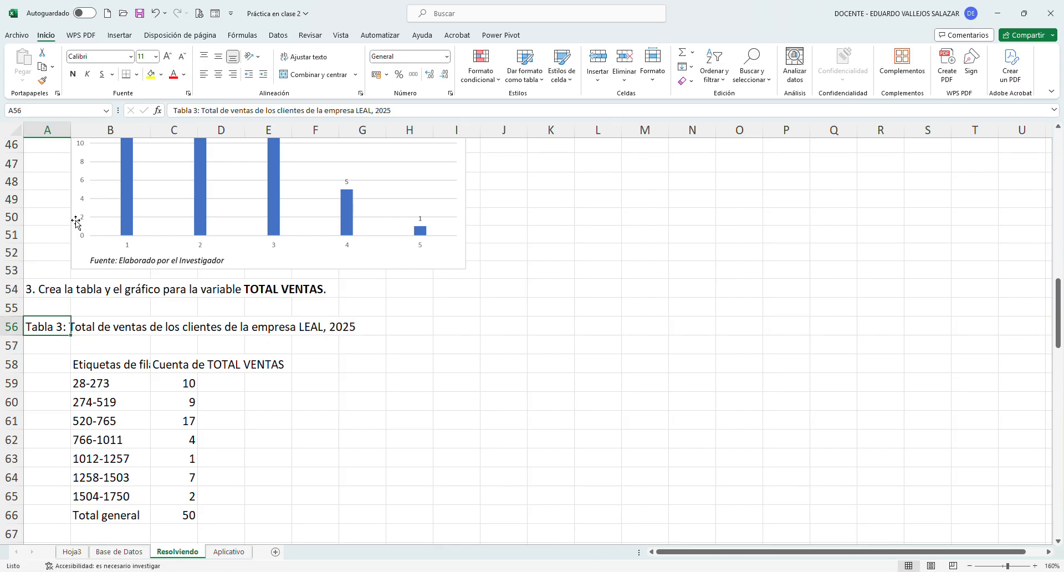
key(ctrl+n)
key(Down)
key(Down)
key(Right)
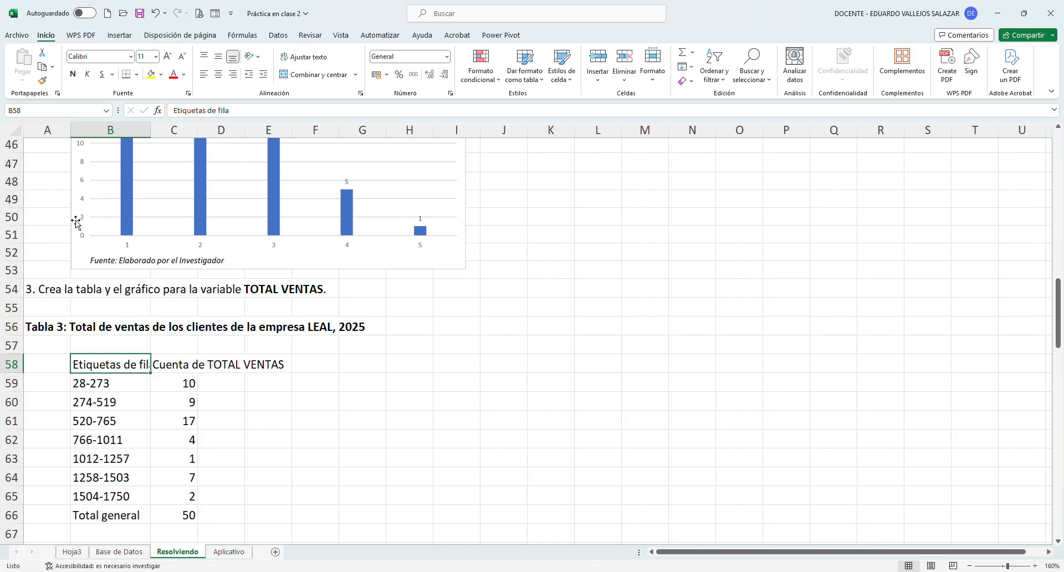
scroll(76, 221, down, 3)
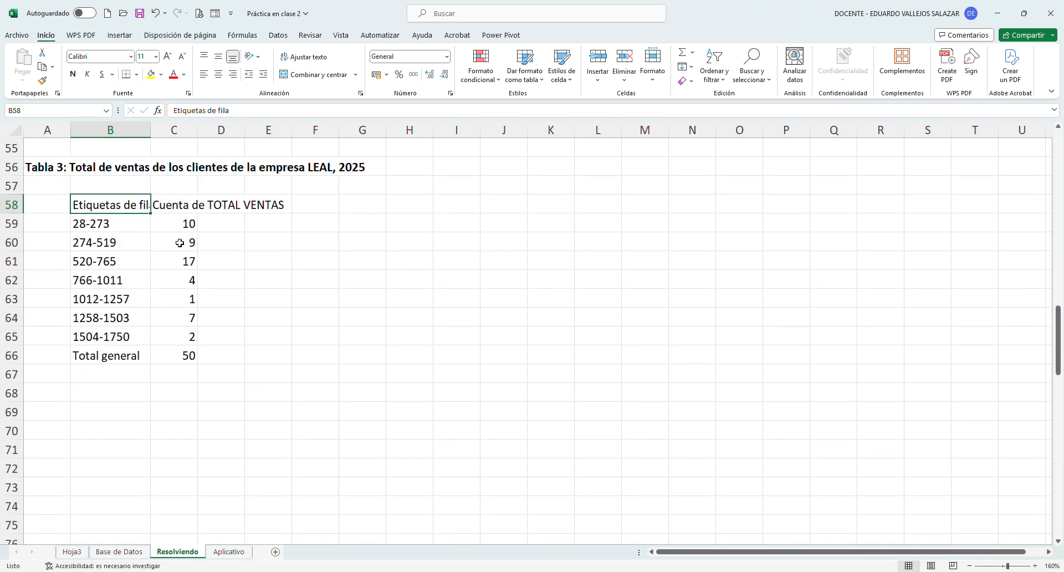
drag(120, 208, 201, 361)
click(117, 210)
click(504, 204)
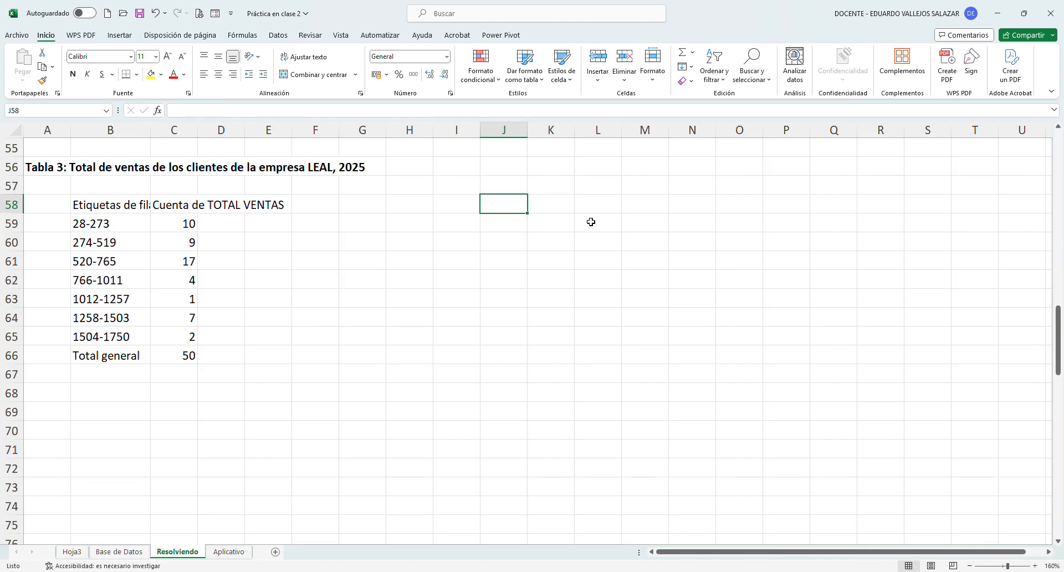
Move the Cuenta de TOTAL VENTAS column from C58:C66 to H58:H66.
key(ctrl+Left)
key(ctrl+Left)
key(Down)
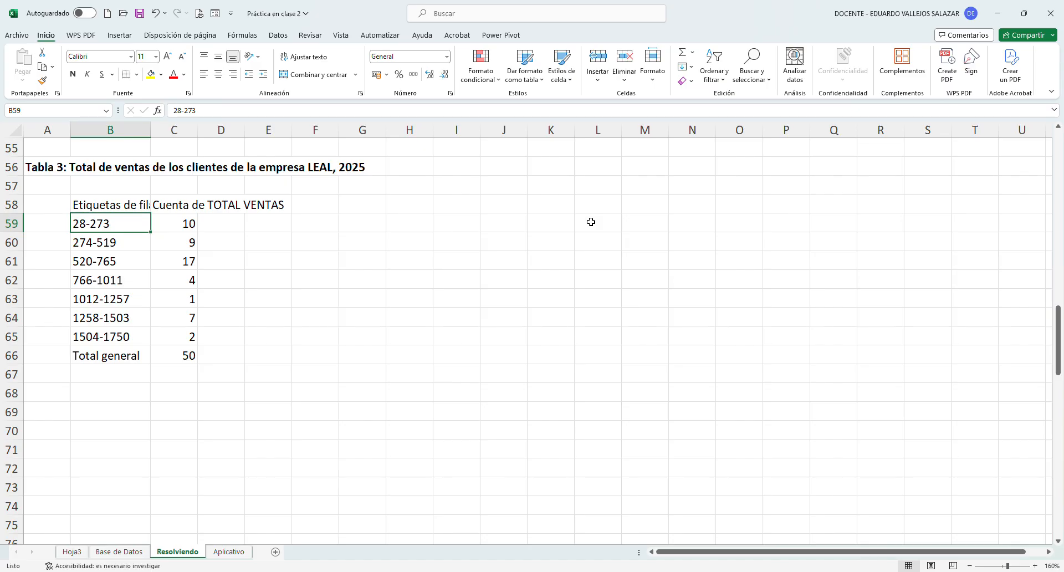
key(Up)
key(Right)
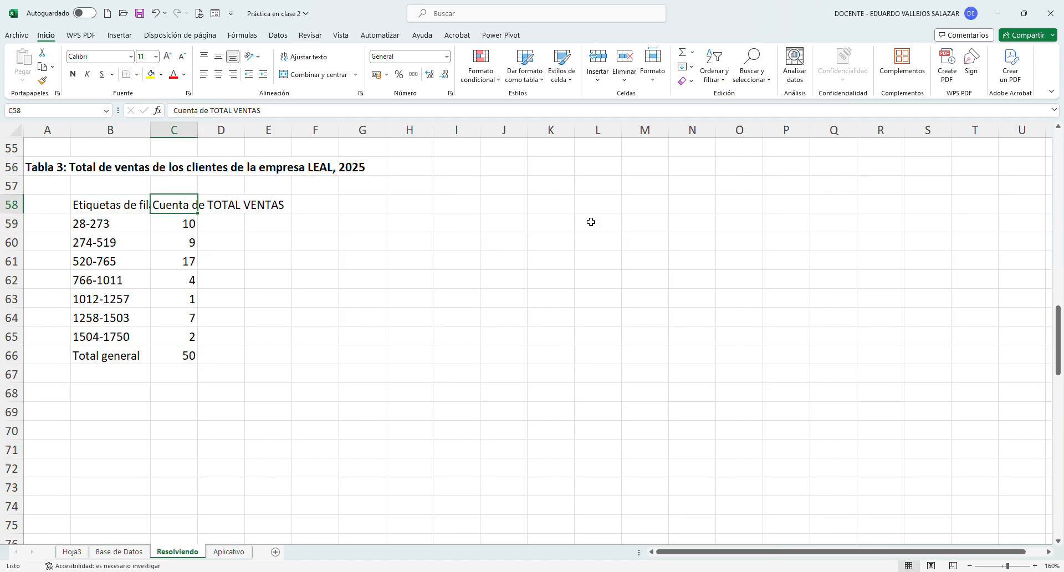
key(ctrl+shift+Down)
key(ctrl+c)
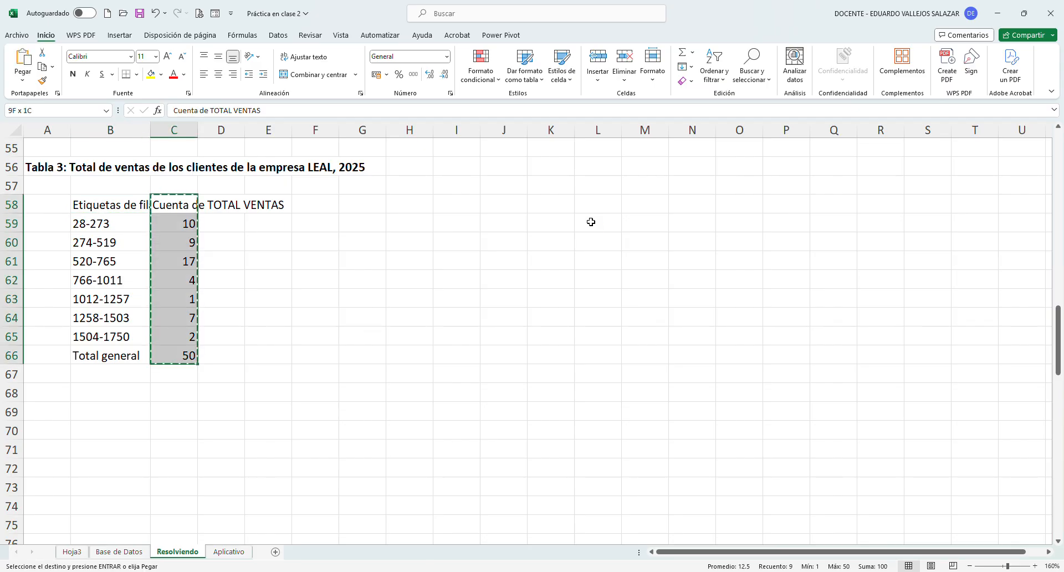
key(Right)
key(Right)
key(Right)
key(Right)
key(Right)
key(ctrl+v)
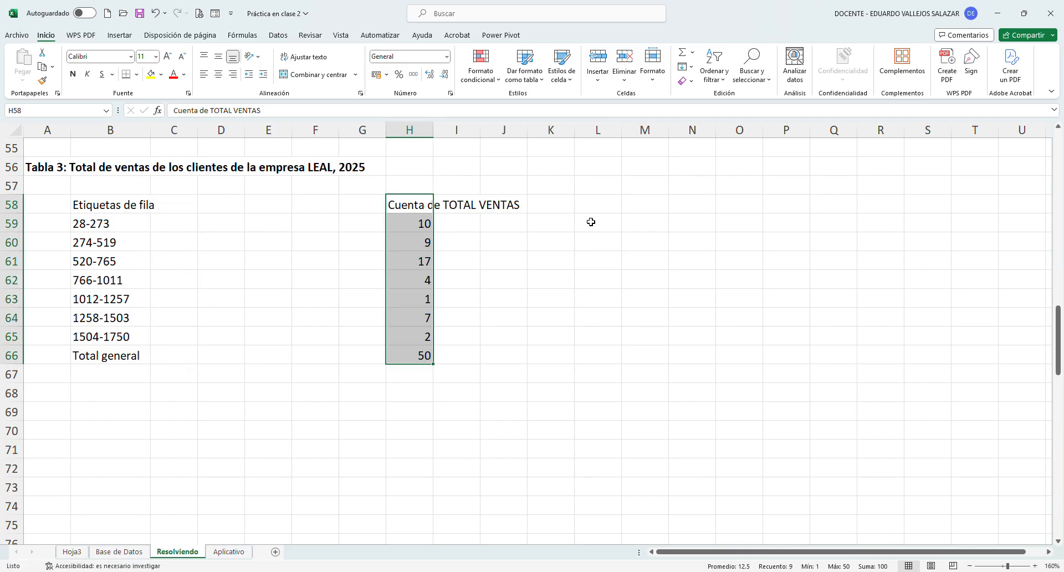
Clear the Etiquetas de fila header from B58.
key(ctrl+Left)
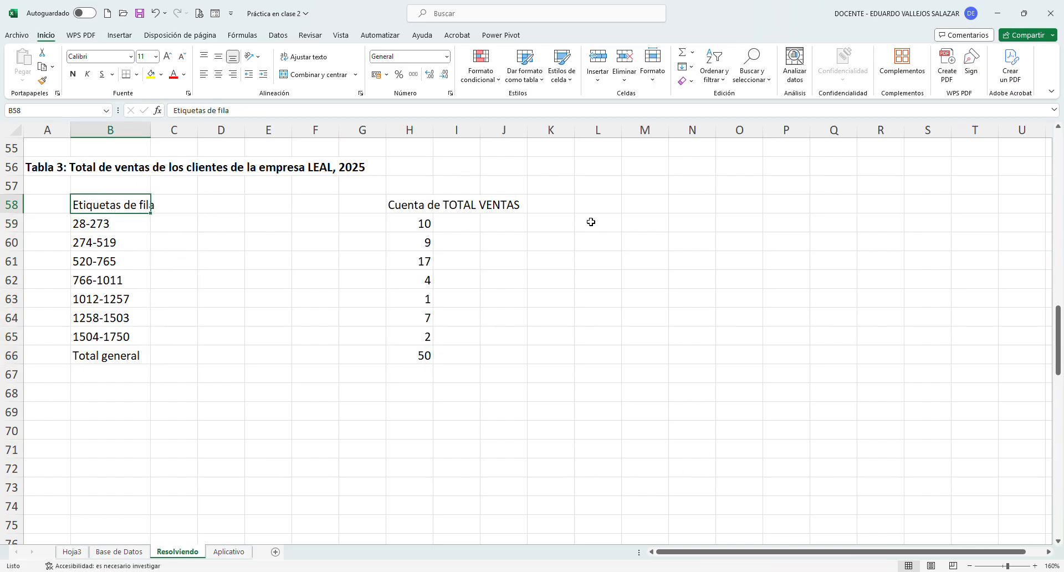
key(Delete)
key(Down)
key(Up)
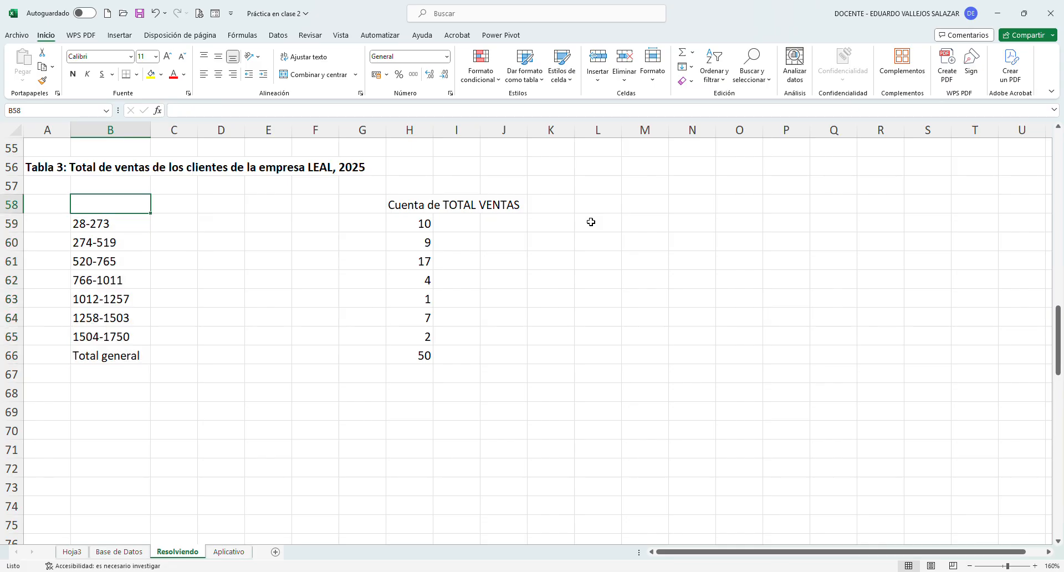
Enter the header "Intervalos" in C58.
key(Down)
key(ctrl+shift+Down)
key(shift+Up)
key(Up)
key(Down)
key(Right)
key(Up)
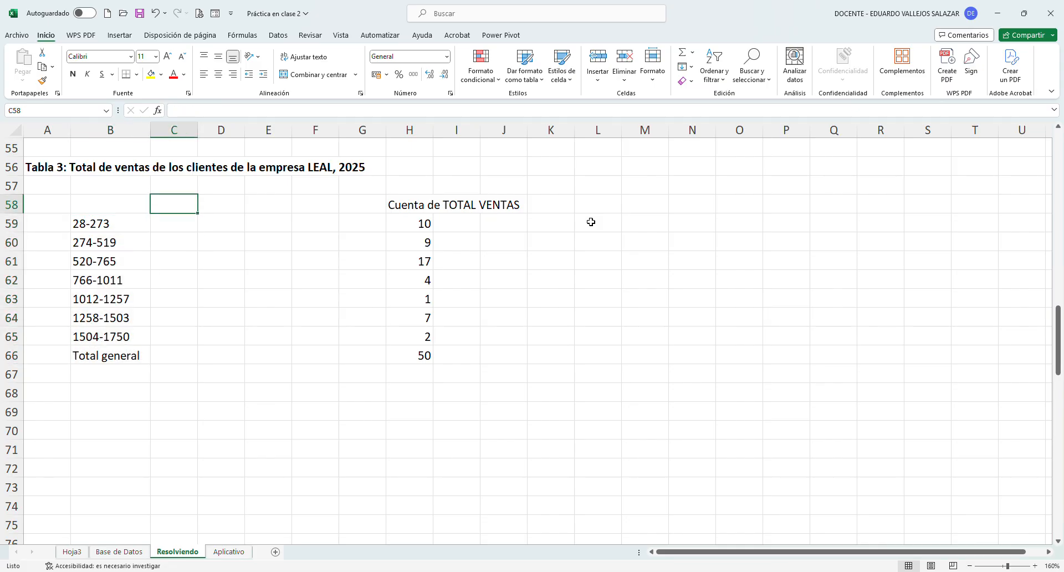
text(Inter)
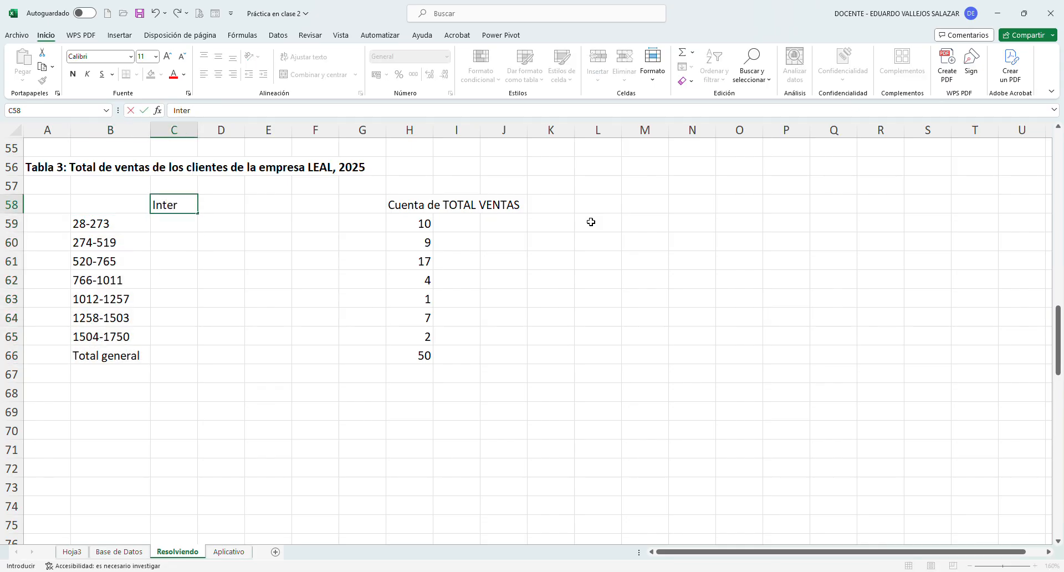
text(valos)
key(Return)
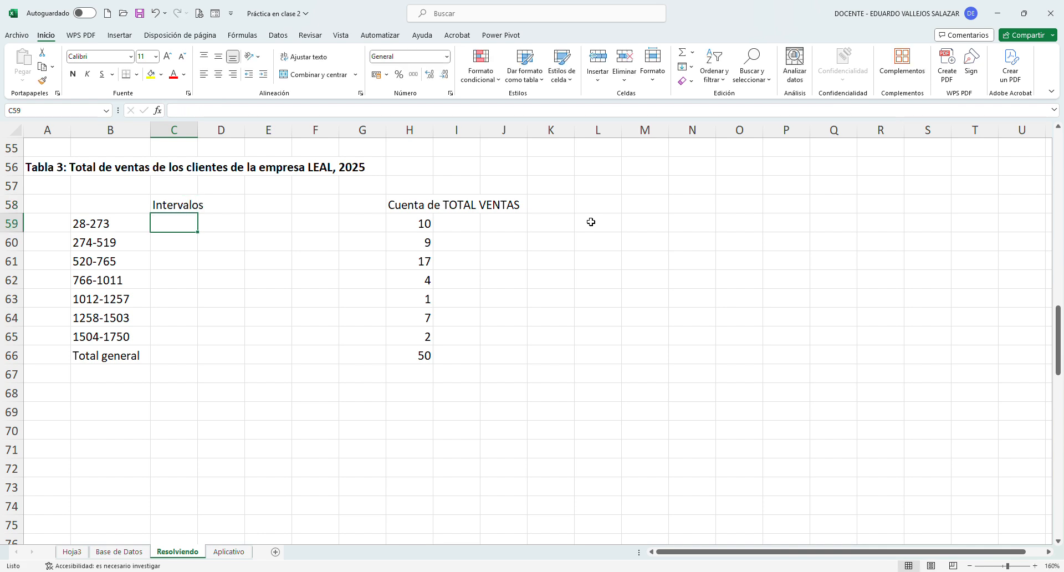
Enter the lower limits 28 in C59 and 274 in C60, and flash-fill the remaining rows down to C66.
text(28)
key(Return)
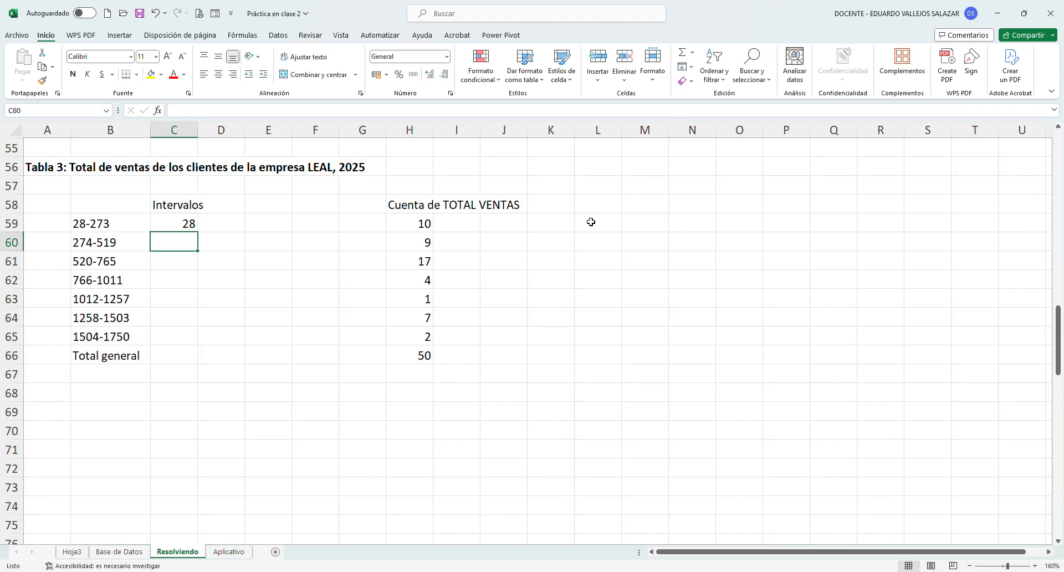
text(274)
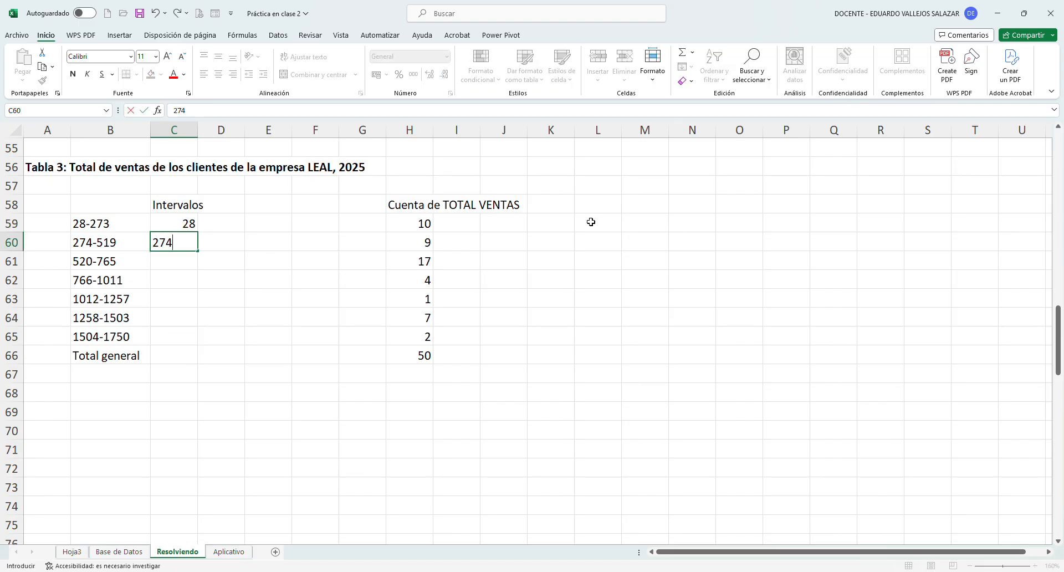
key(BackSpace)
key(Escape)
text(274)
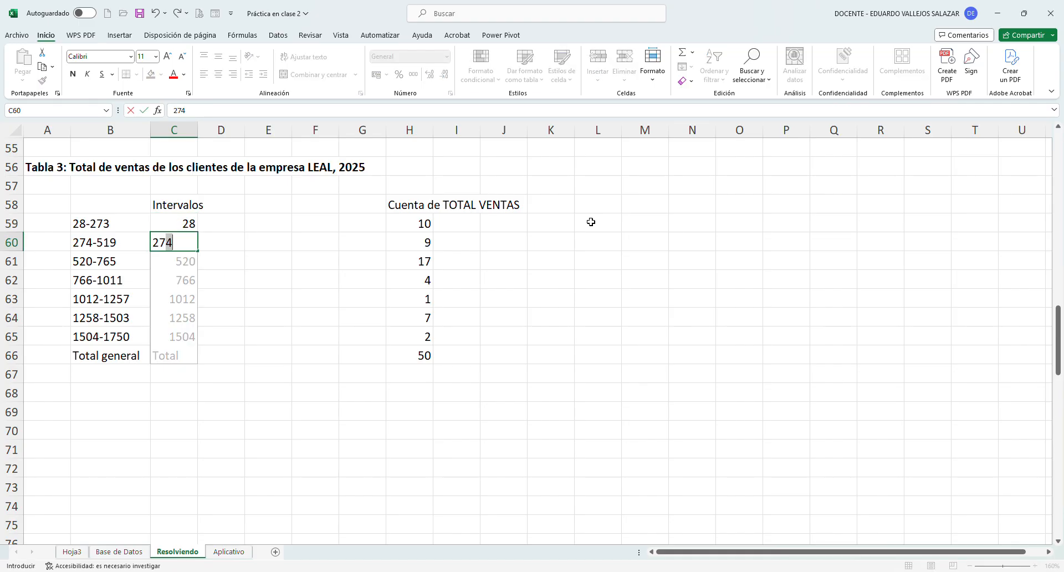
key(Return)
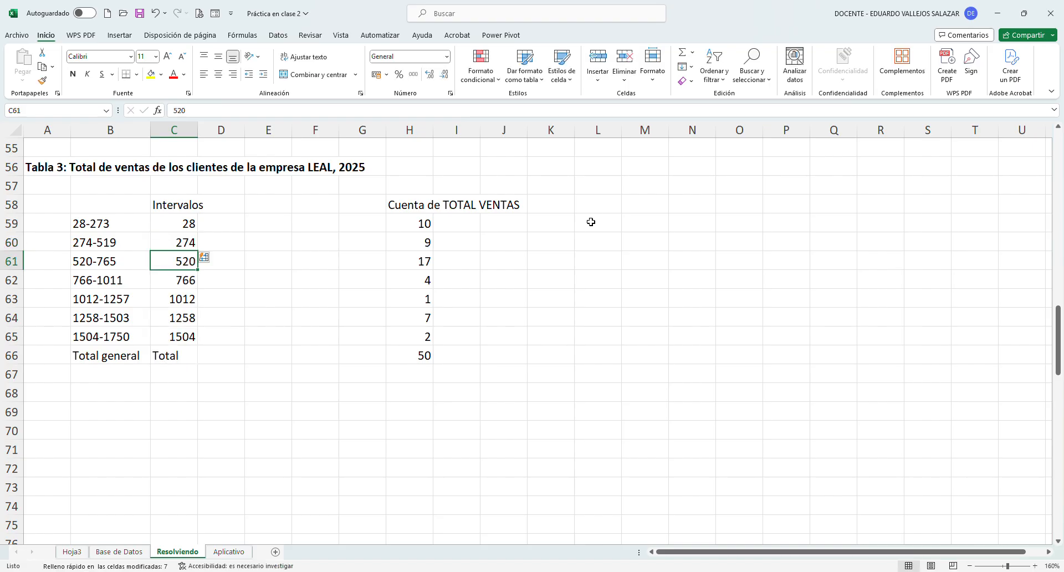
key(ctrl+Down)
key(ctrl+Up)
key(Right)
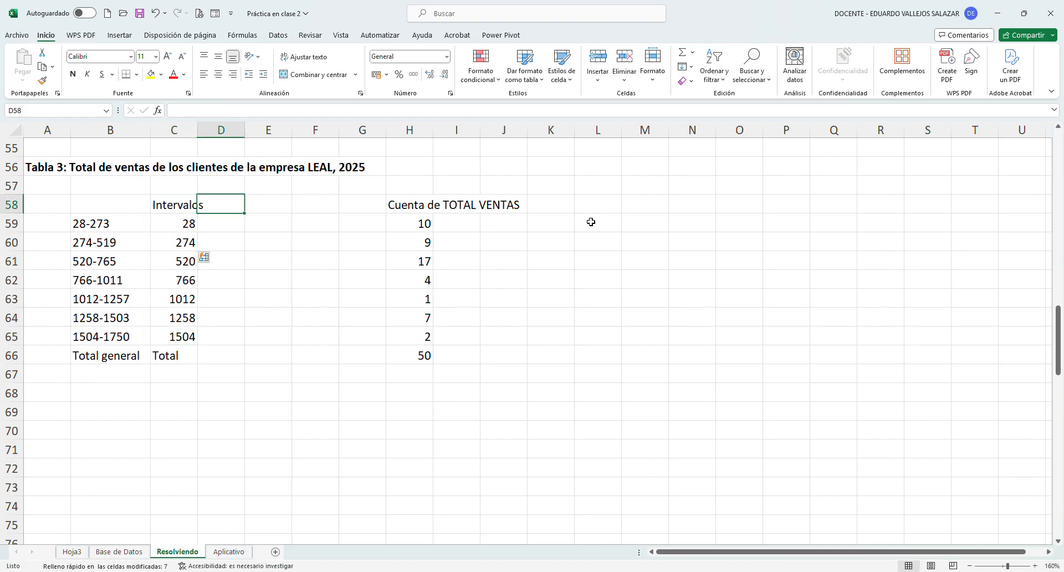
key(Down)
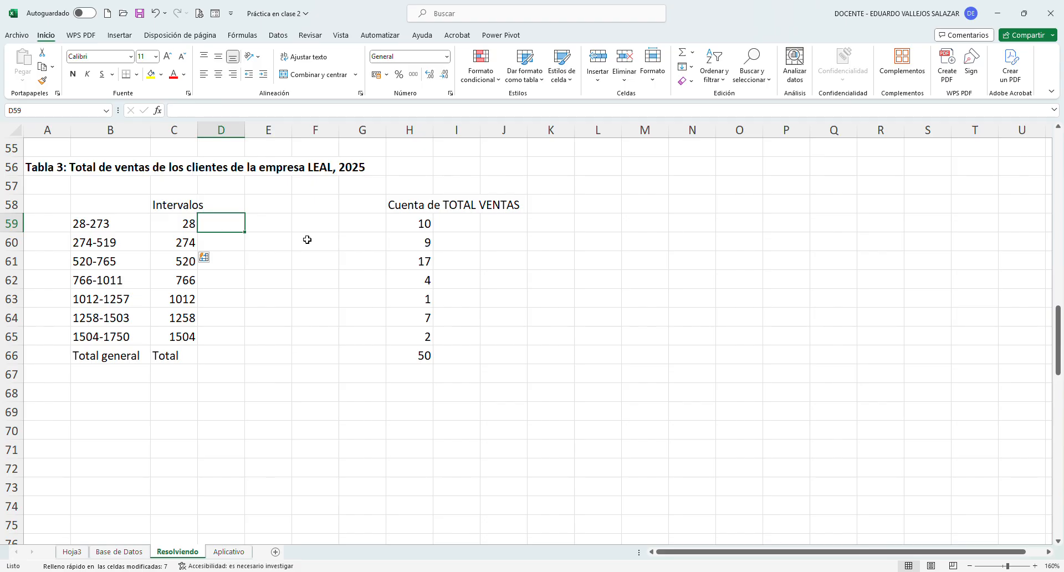
click(279, 265)
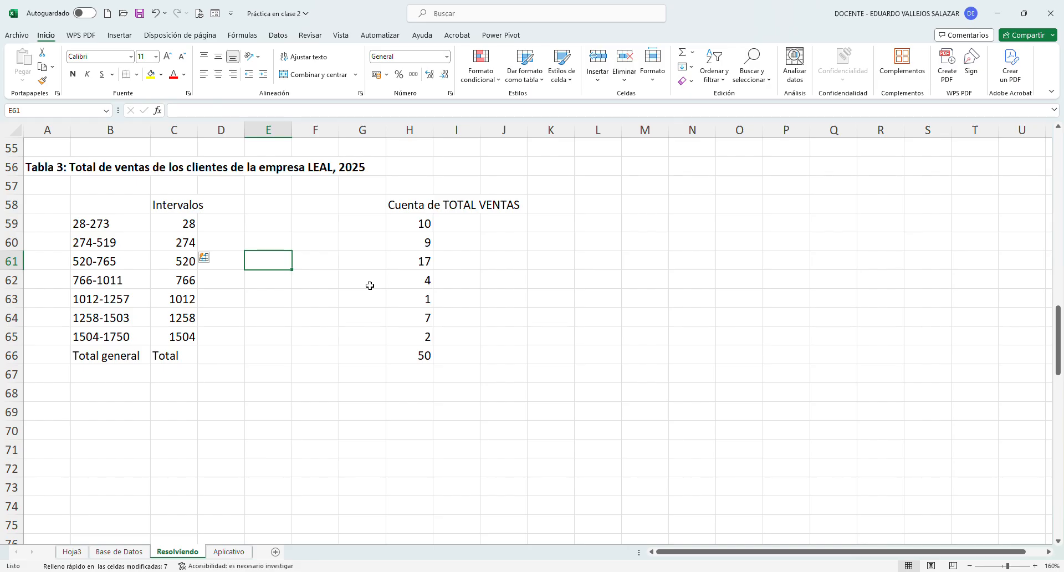
text(^[)
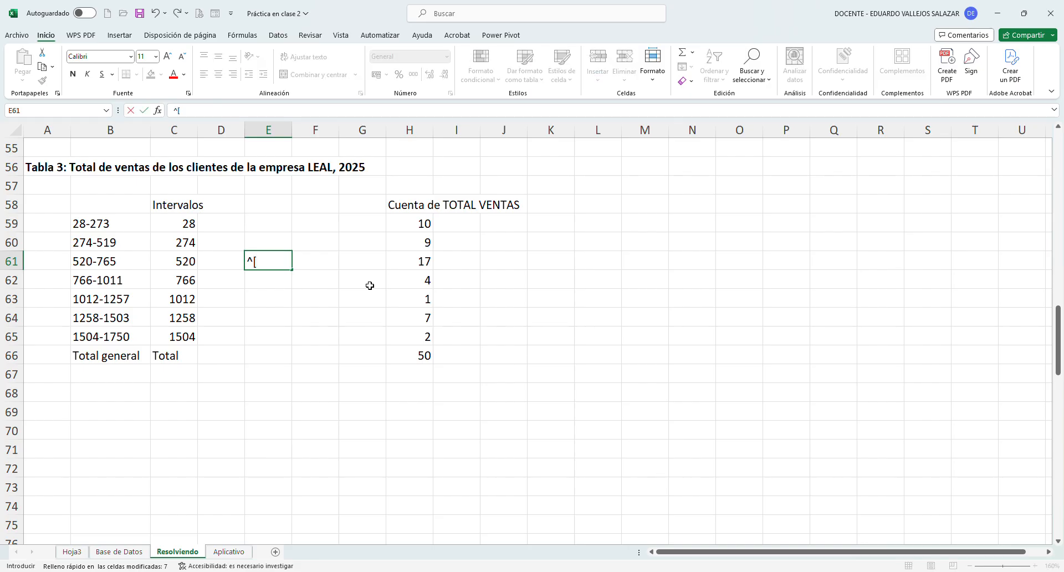
key(BackSpace)
key(BackSpace)
key(Escape)
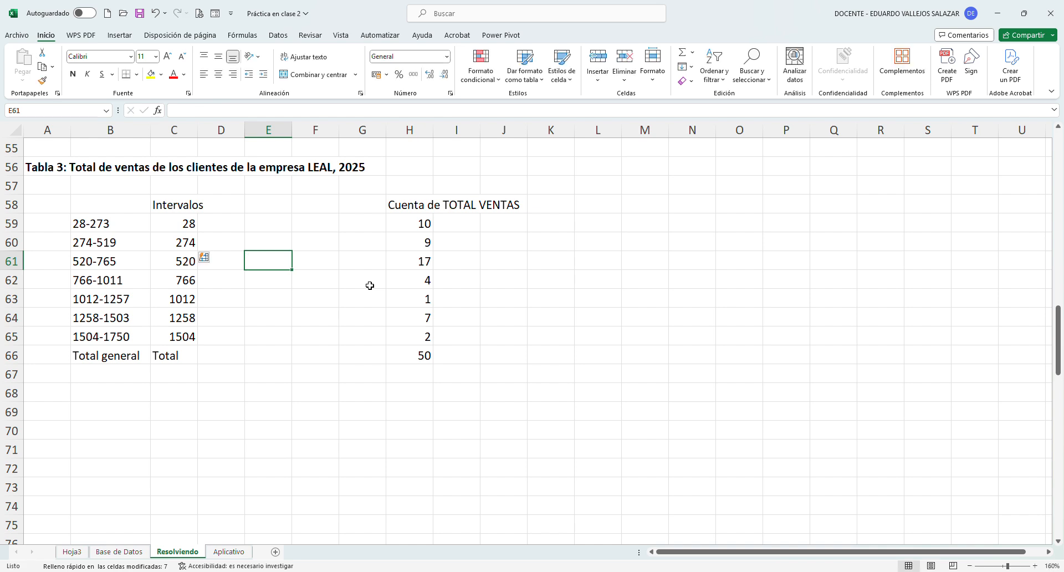
Enter the half-open interval example "[28" in E59 and "274>" in F59.
key(Up)
key(Up)
text([)
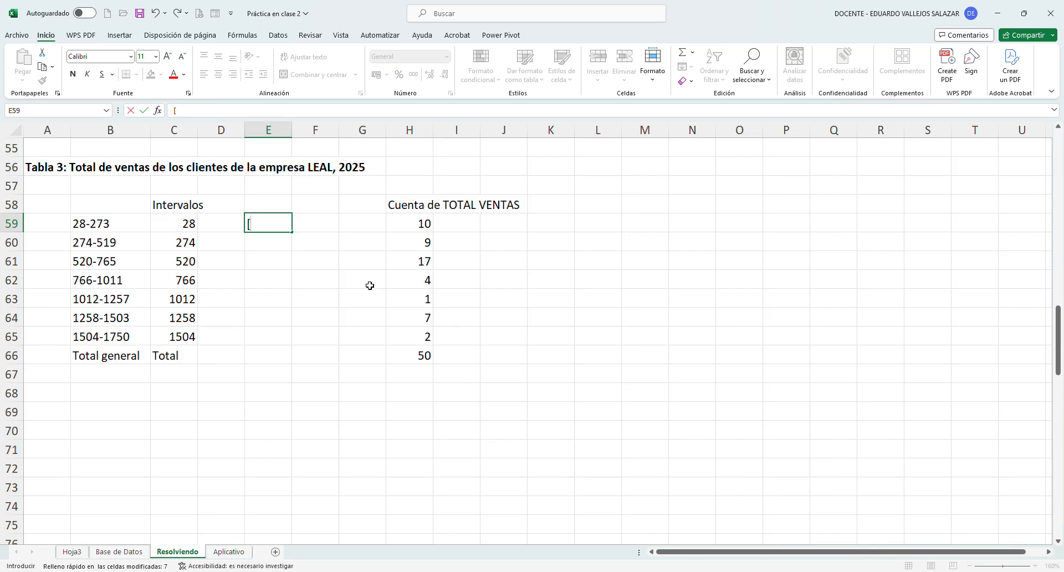
text(28)
key(Tab)
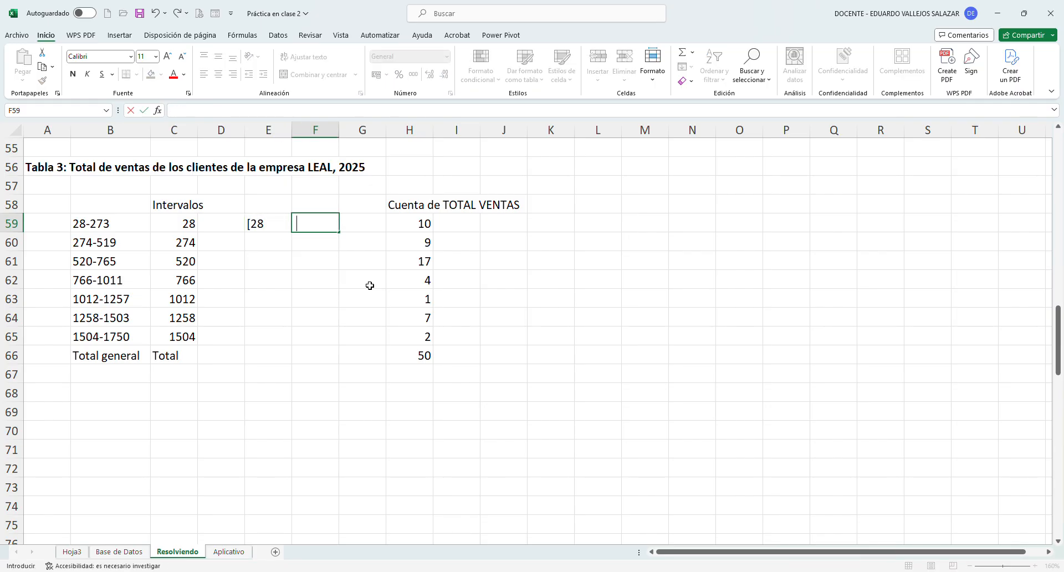
text(274>)
key(Return)
key(Up)
key(Left)
key(Right)
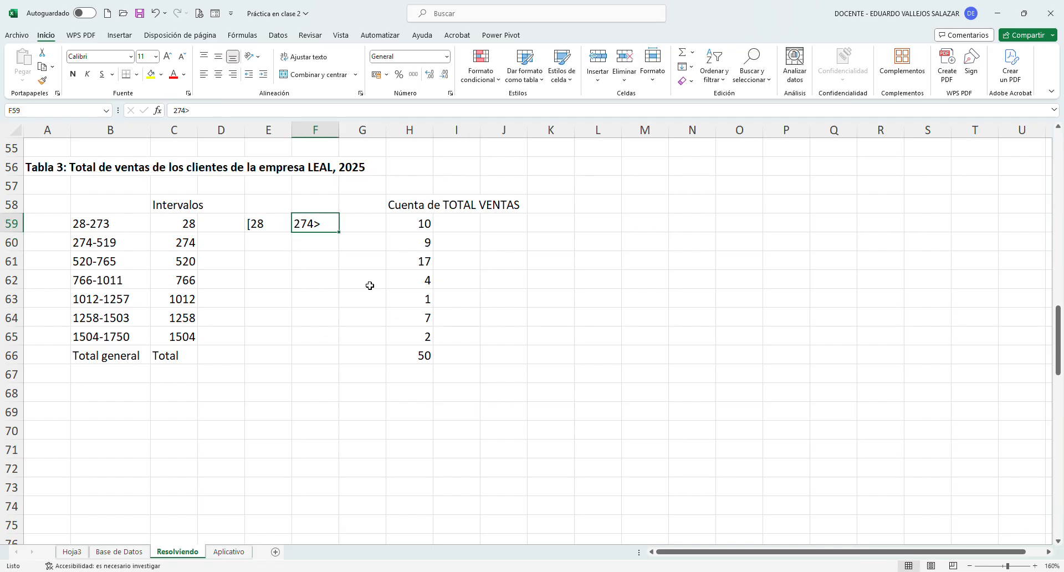
key(Left)
key(Right)
key(Left)
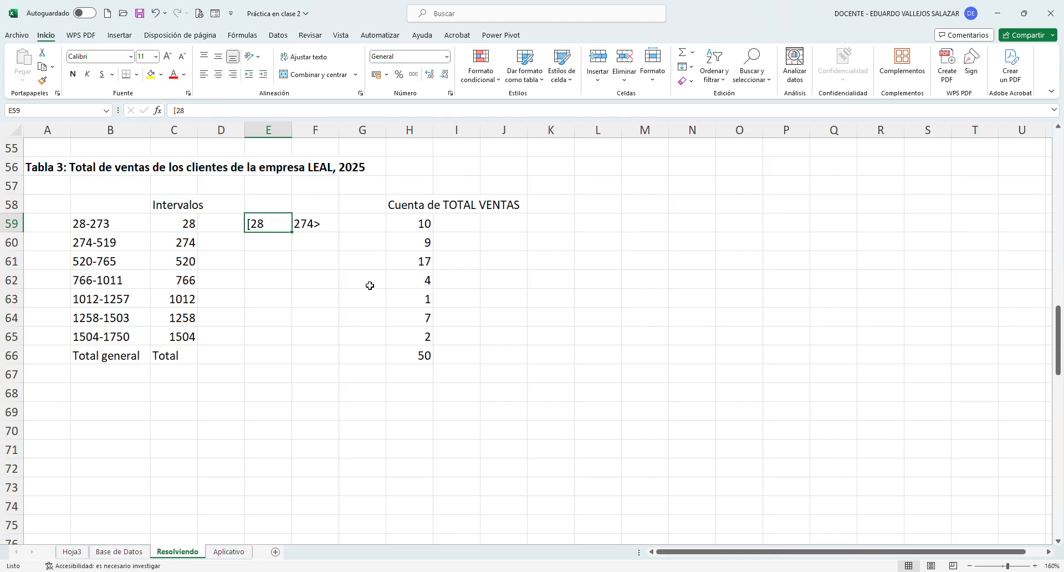
Clear the example interval notation from E59:F59.
key(shift+Right)
key(Delete)
key(Left)
key(Left)
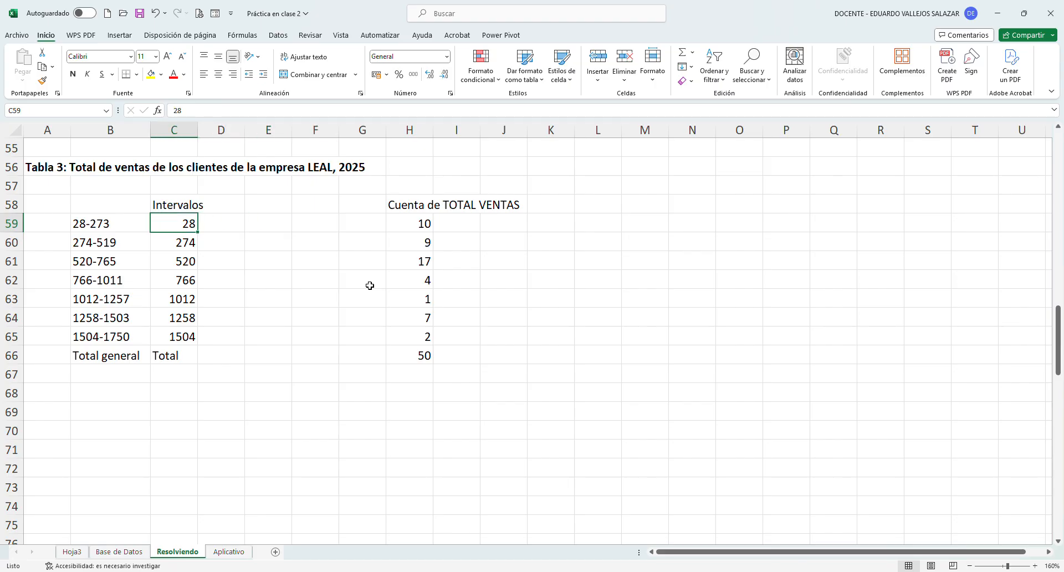
Enter the upper limits 274, 520, 766, 1012, 1258, 1504 and 1750 in D59:D65.
key(Right)
text(274)
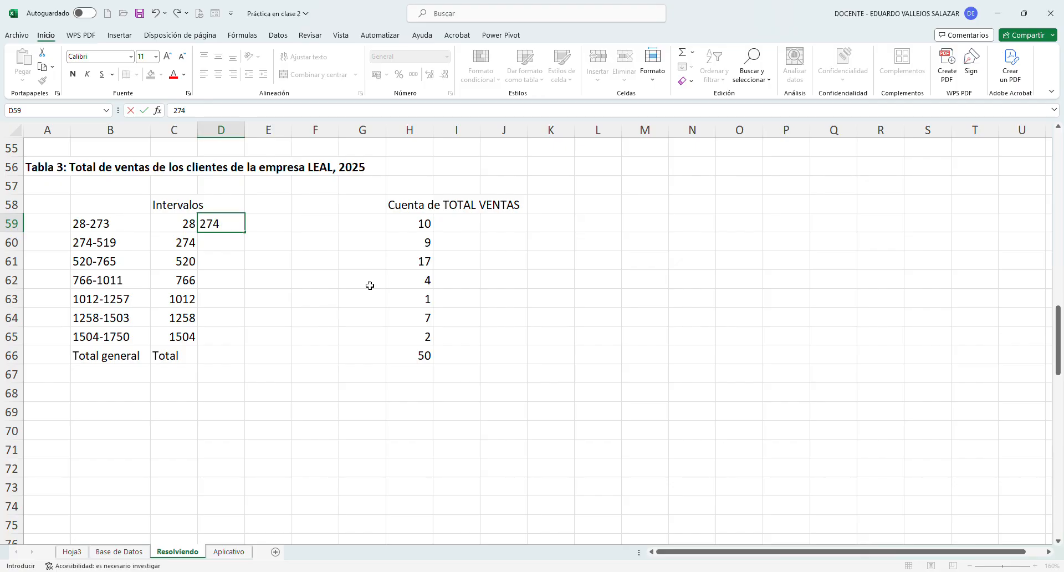
key(Return)
text(520)
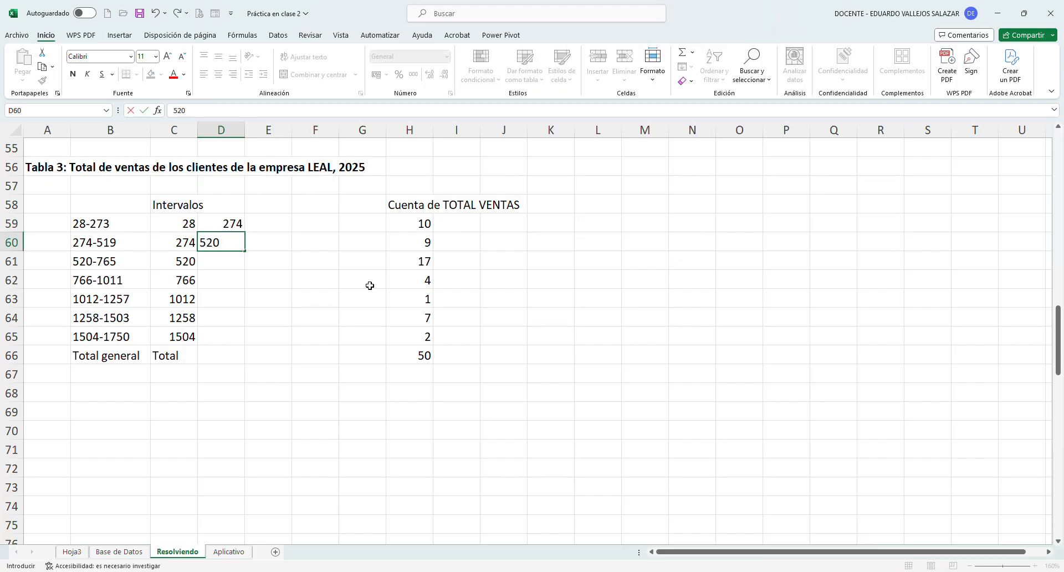
key(Return)
text(766)
key(Return)
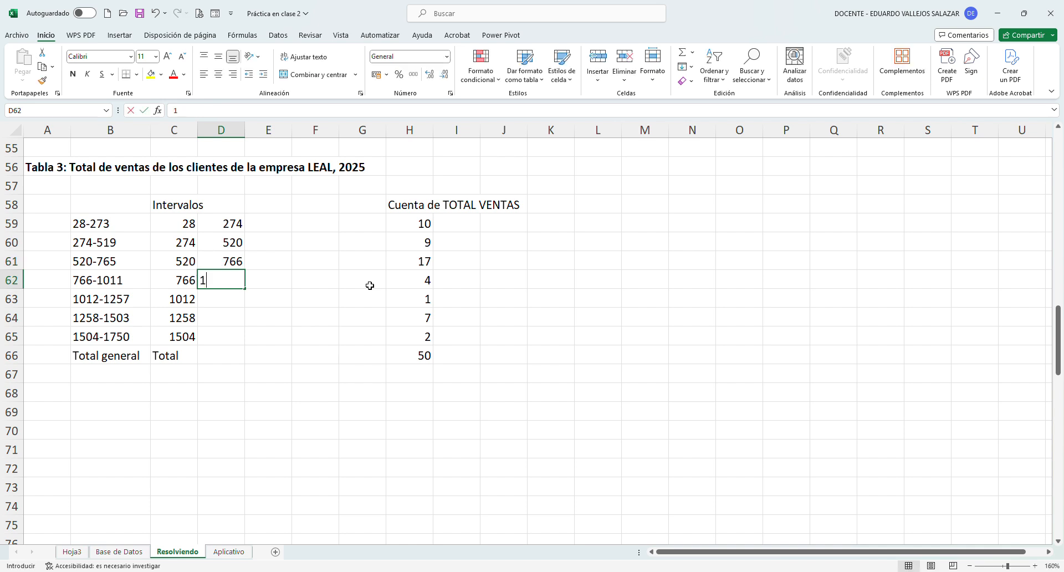
text(1012)
key(Return)
text(15)
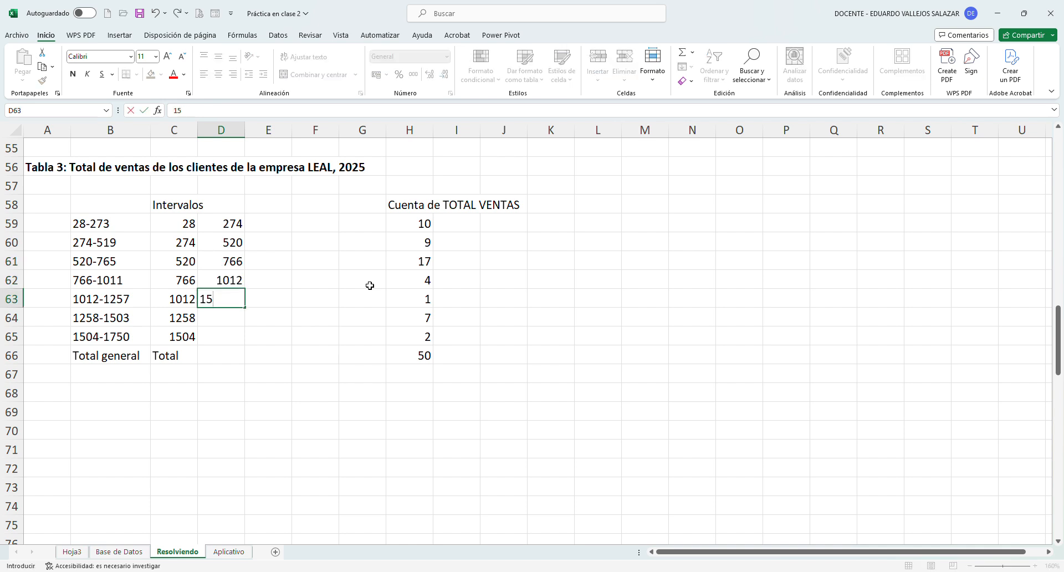
key(BackSpace)
text(258)
key(Return)
text(150)
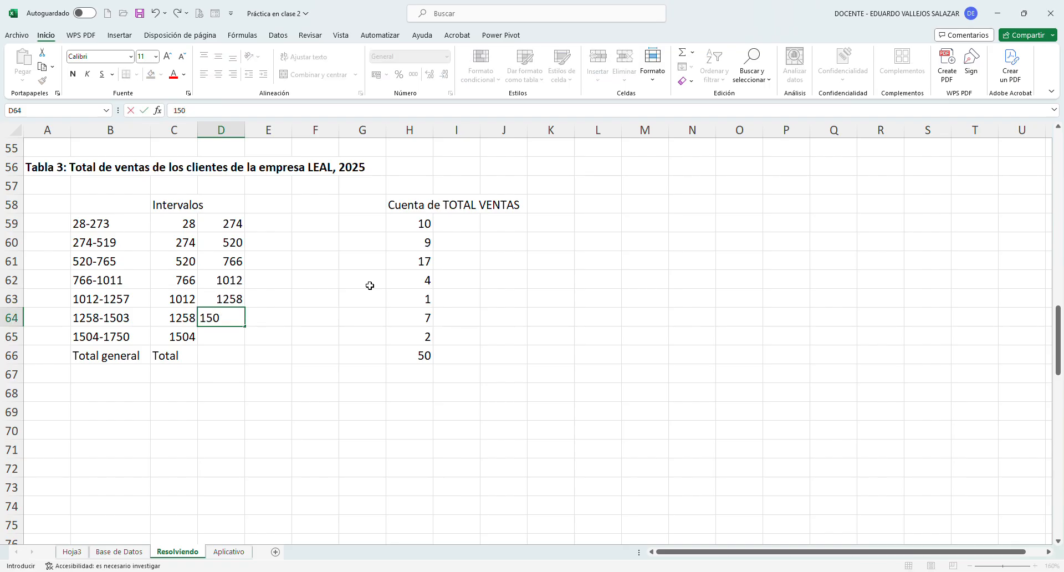
text(4)
key(Return)
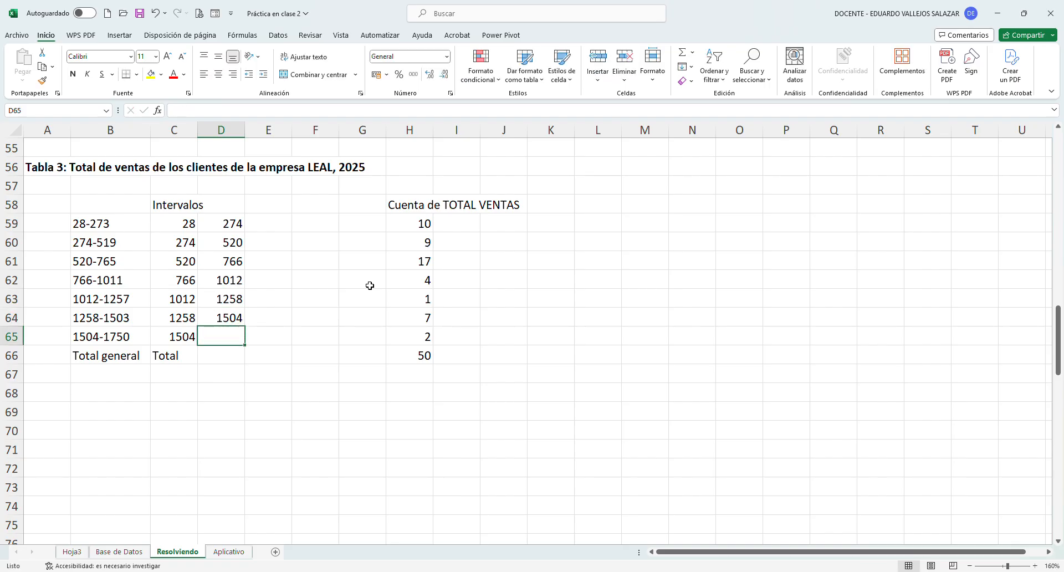
text(1750)
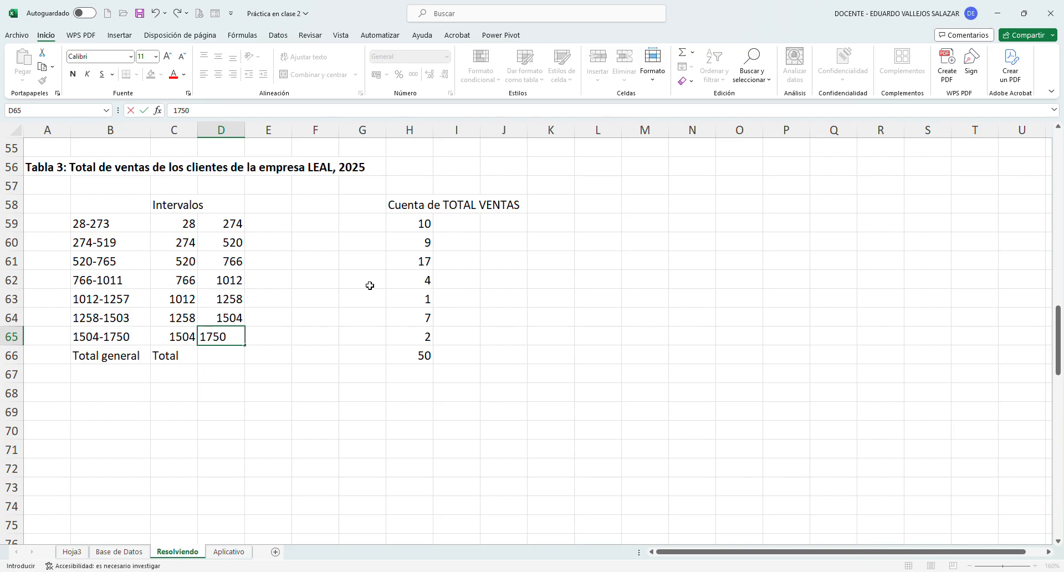
key(Left)
Enter the header "Xi" for the class midpoints in E58, beside the Intervalos columns.
key(Left)
key(Right)
key(ctrl+Up)
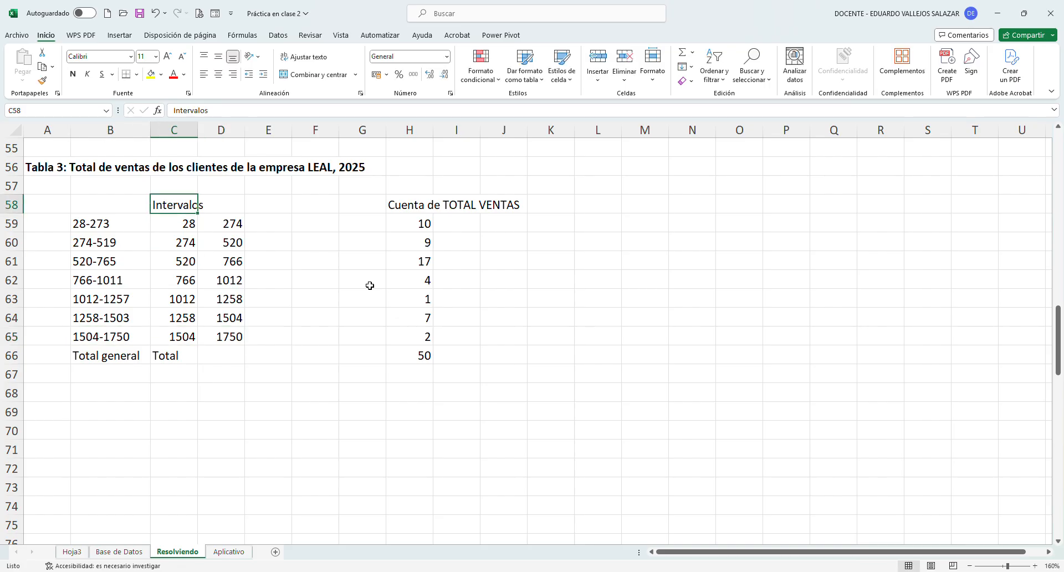
key(shift+Right)
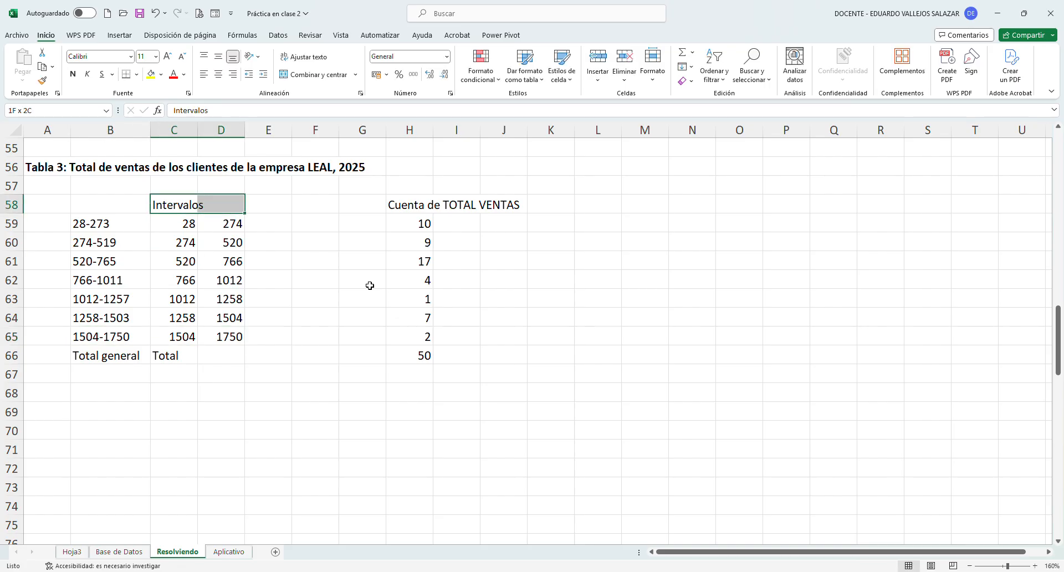
click(285, 211)
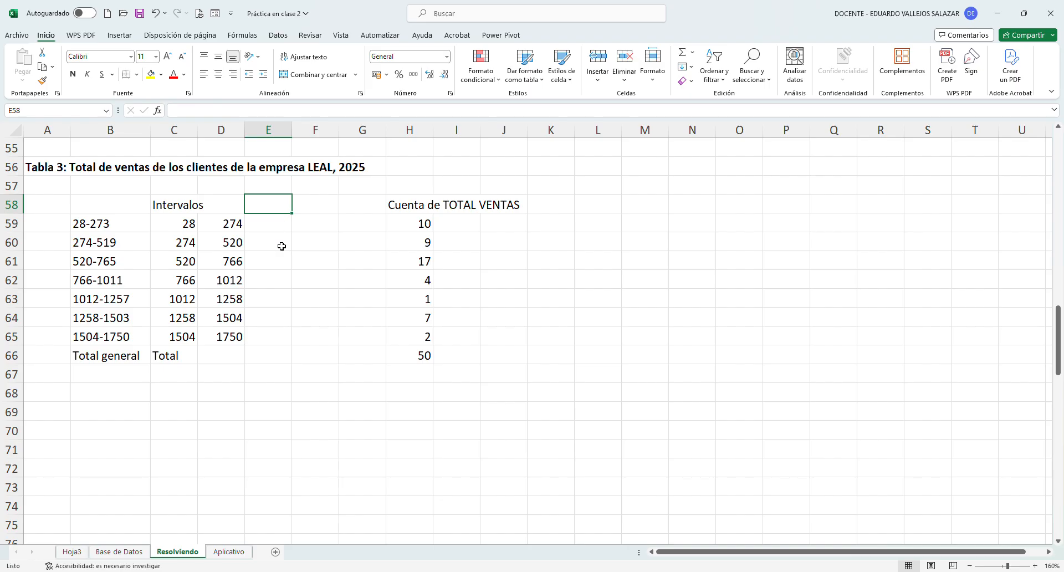
text(Xi)
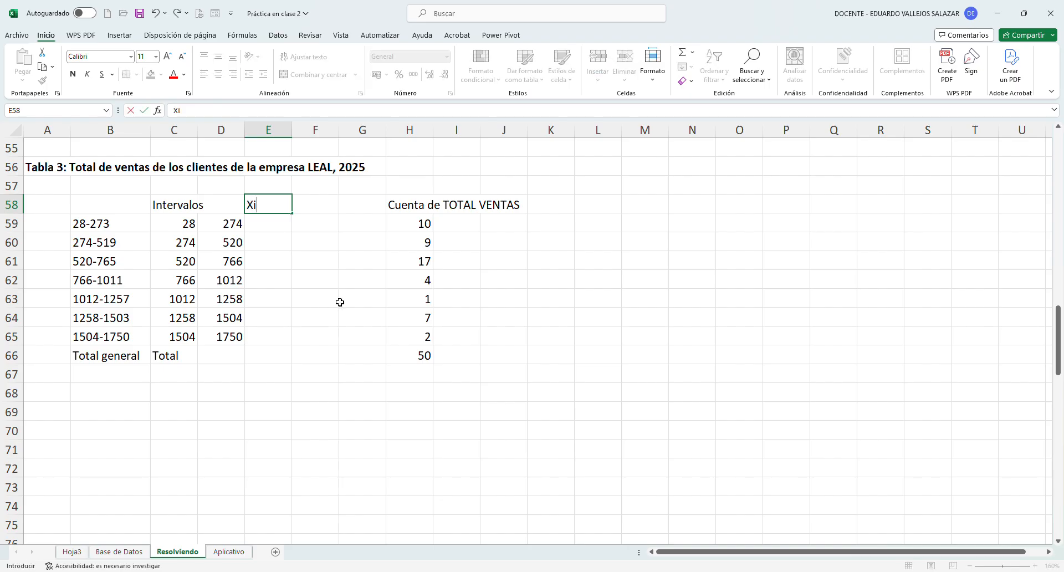
key(Right)
key(Left)
Calculate the class midpoint in E59 with =(C59+D59)/2 and fill the formula down to E66.
key(Down)
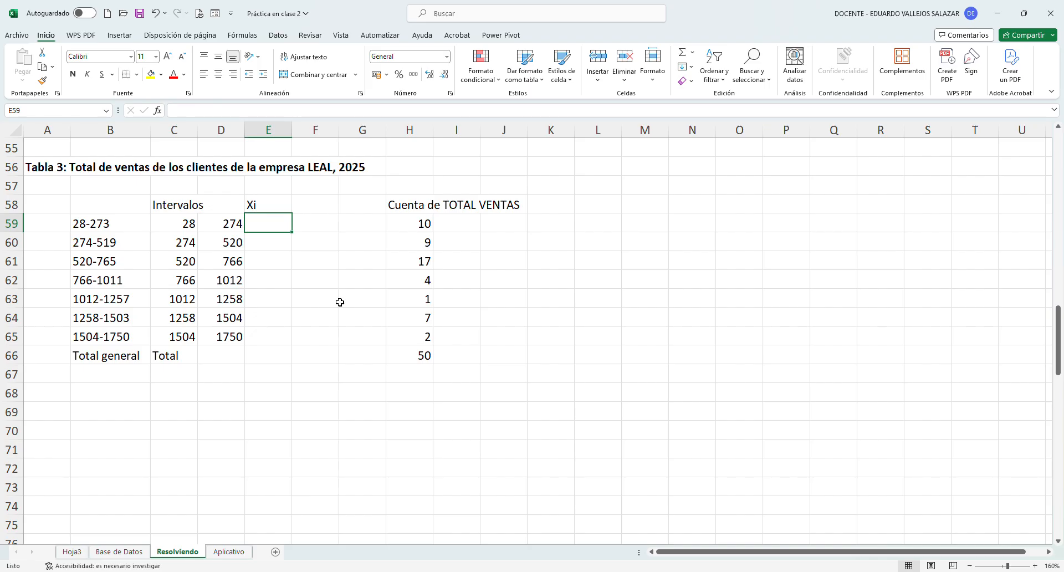
text(=)
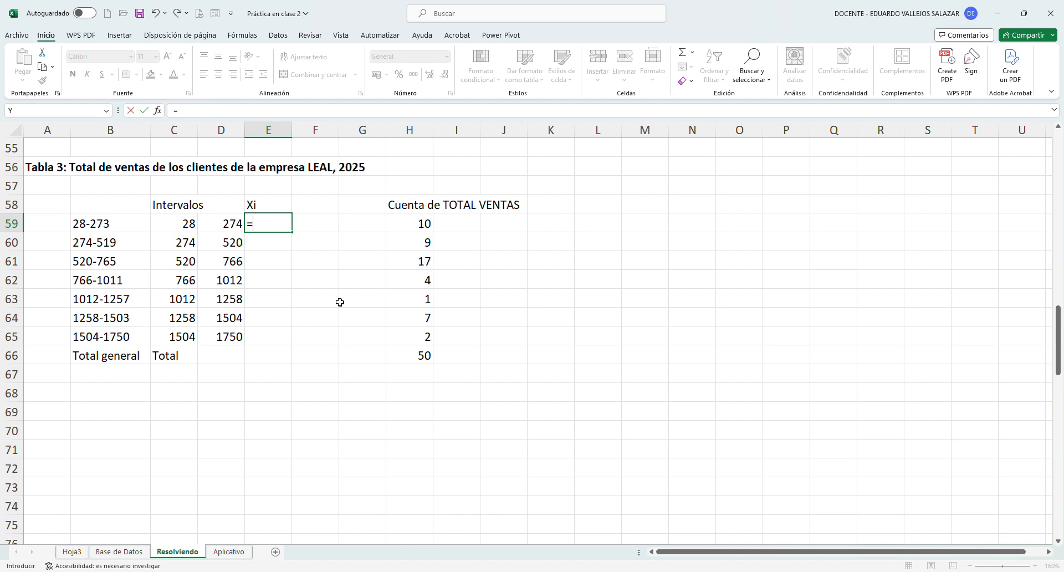
text(()
click(194, 226)
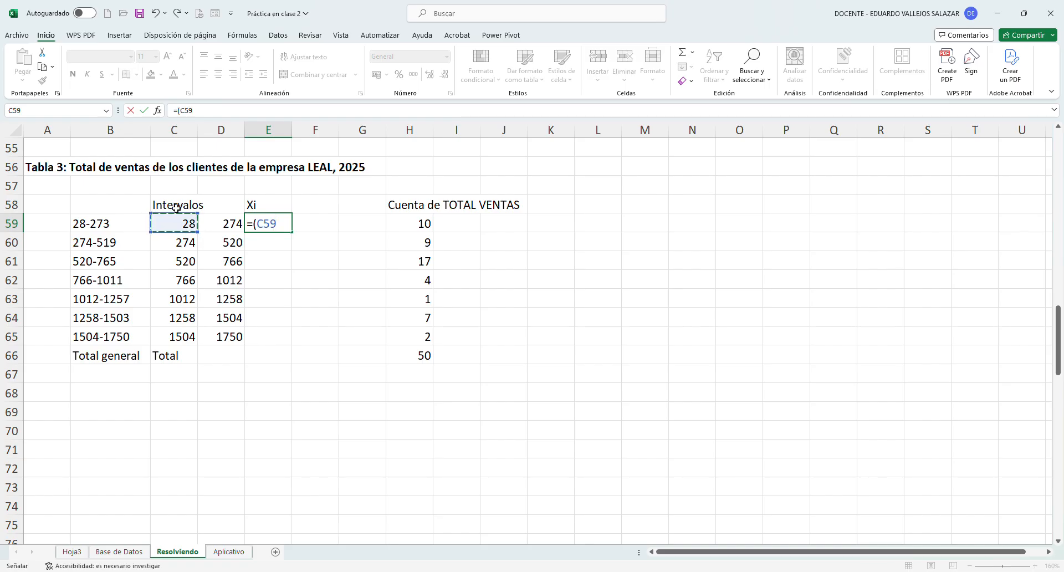
text(+)
click(214, 231)
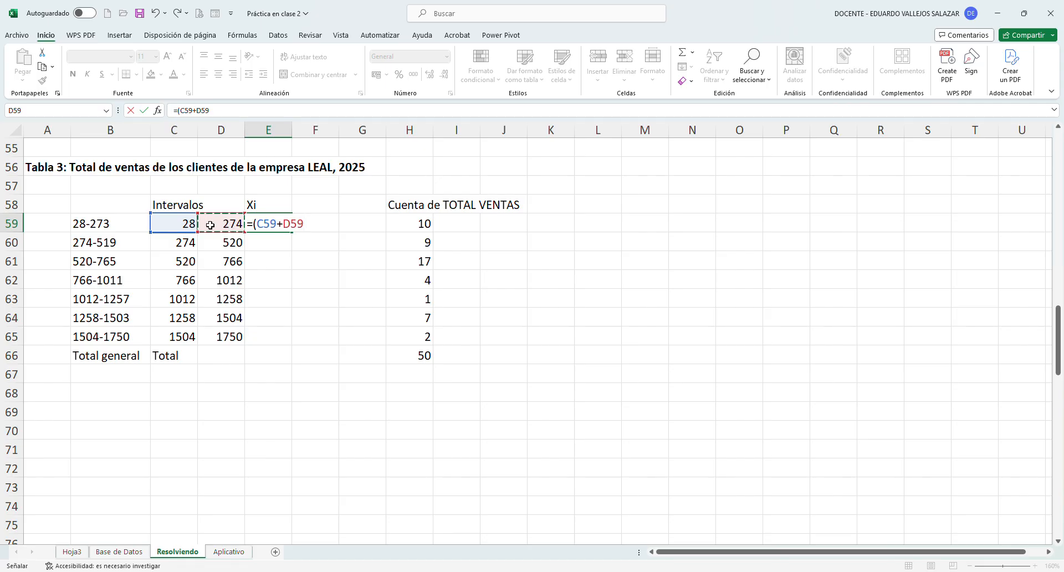
text()/2)
key(Return)
key(Up)
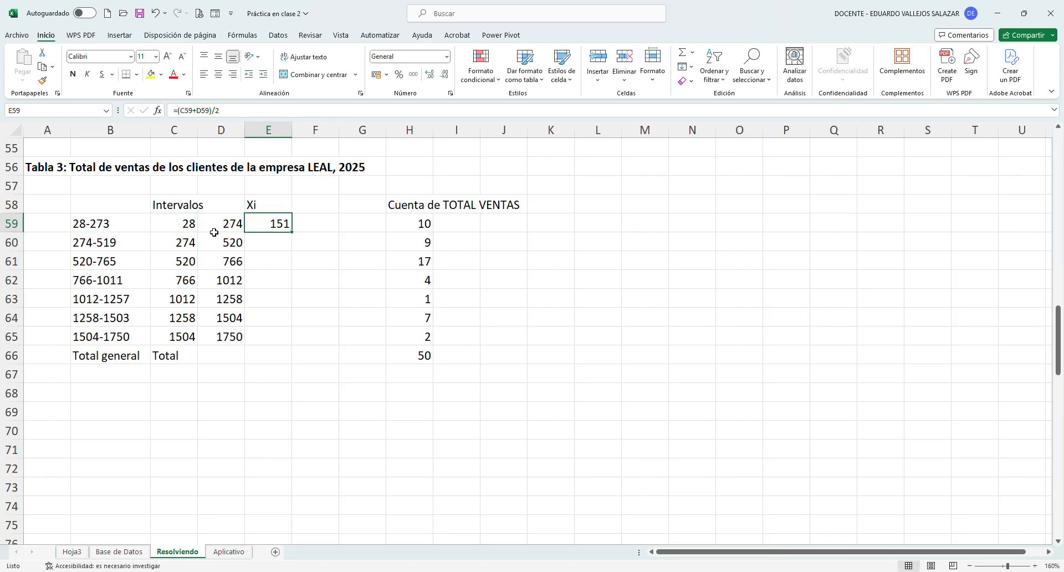
double_click(292, 232)
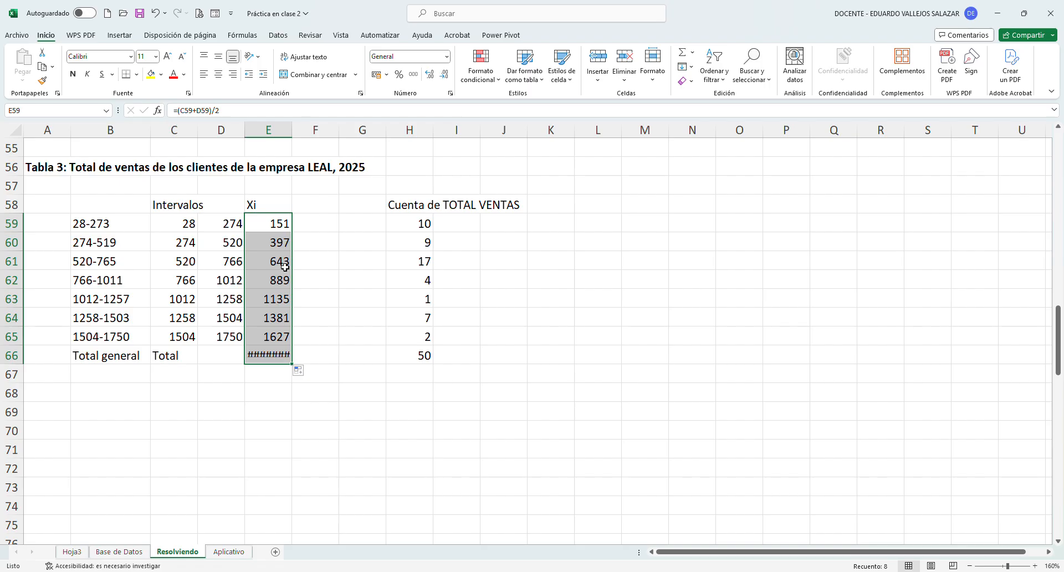
Clear the surplus midpoint formula in E66 and the total labels in B66:C66.
click(272, 357)
key(Delete)
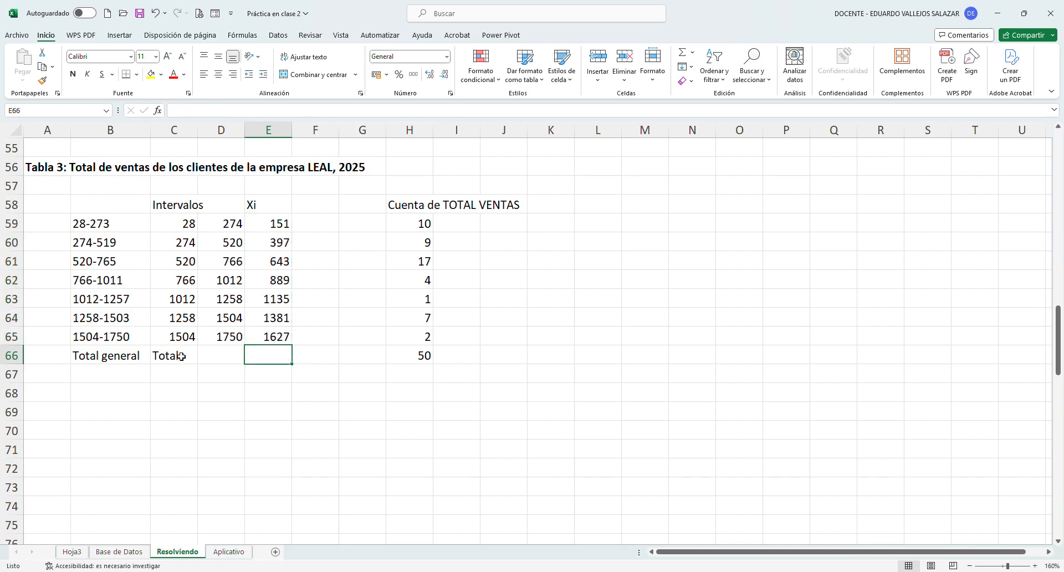
click(121, 359)
drag(121, 359, 173, 358)
key(Delete)
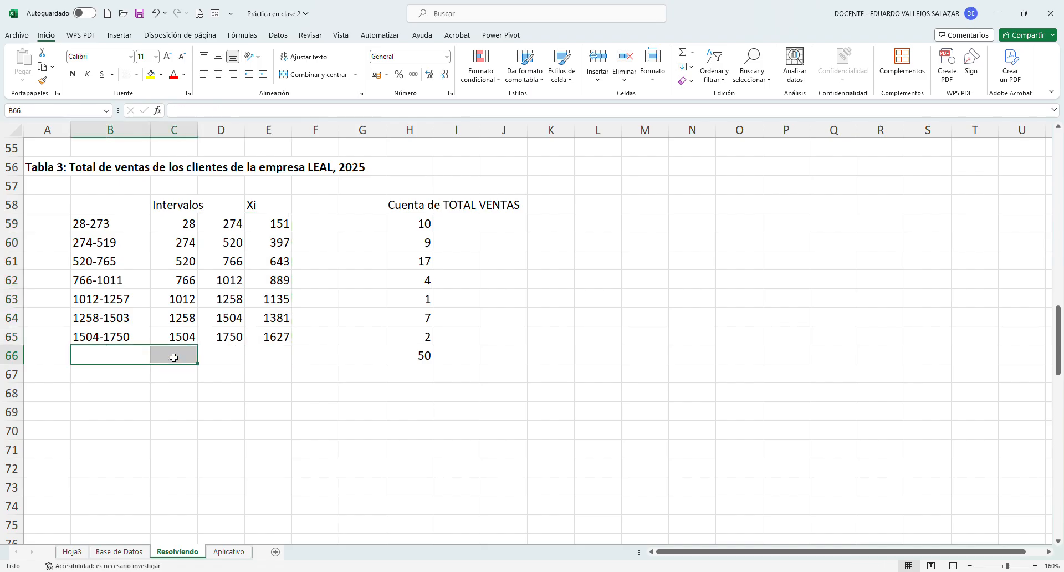
click(231, 356)
click(271, 361)
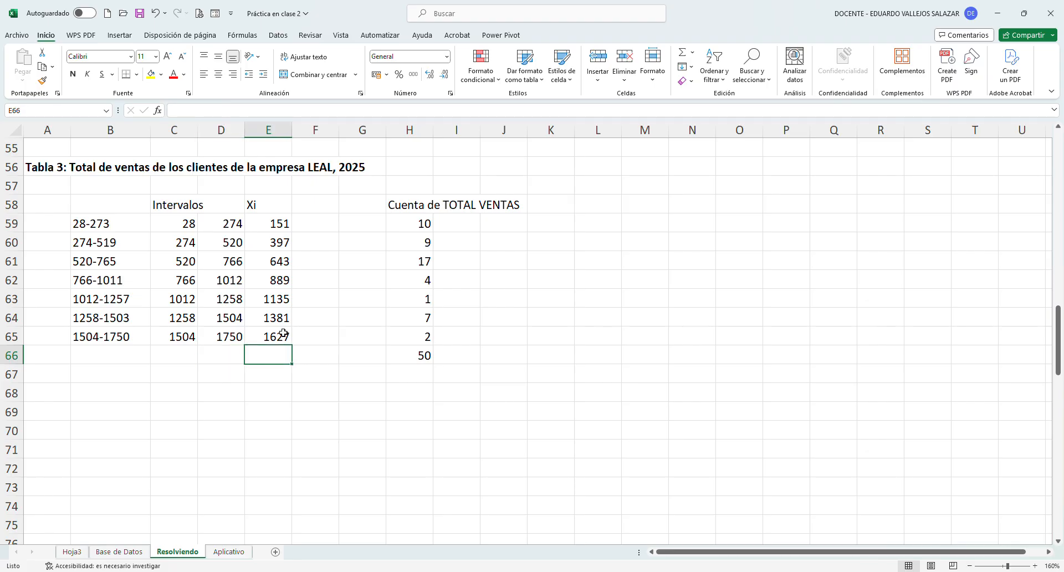
Enter the frequency header "fi" in F58.
click(271, 210)
click(310, 205)
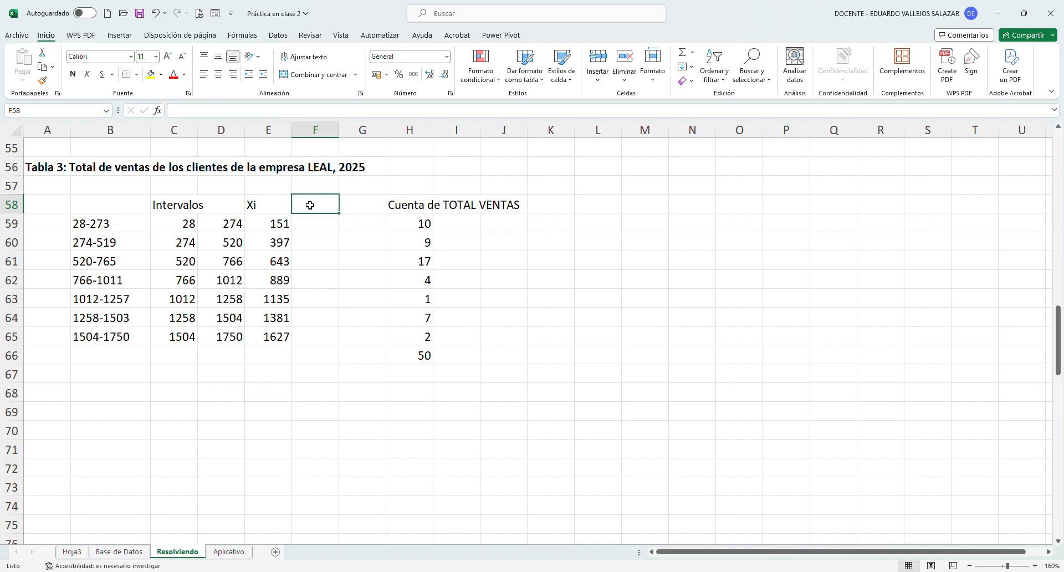
text(fi)
key(Return)
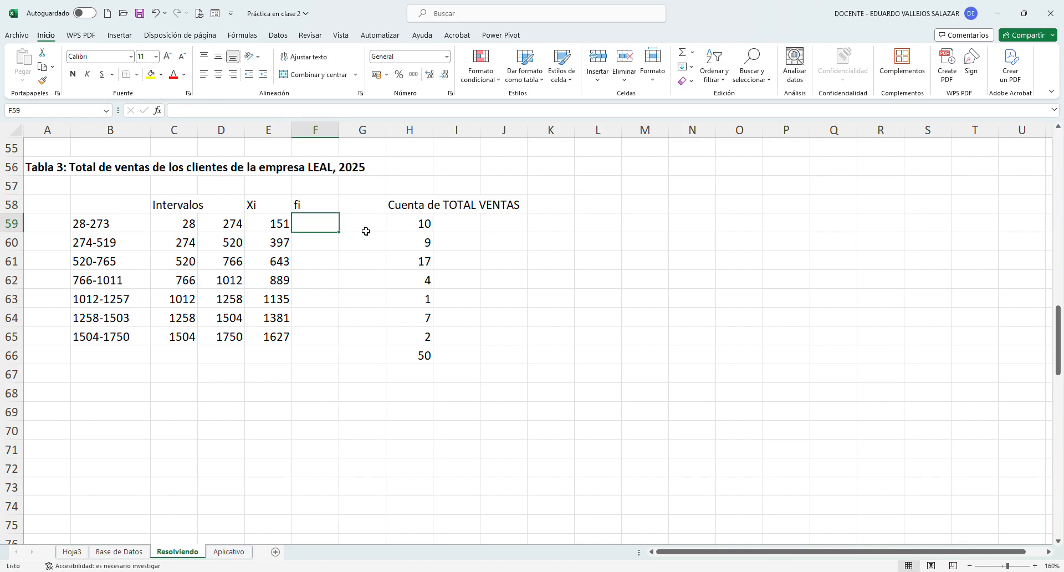
Move the counts from H59:H66 to F59:F66 and delete the Cuenta de TOTAL VENTAS header from H58.
drag(410, 224, 423, 356)
drag(391, 247, 318, 241)
click(420, 205)
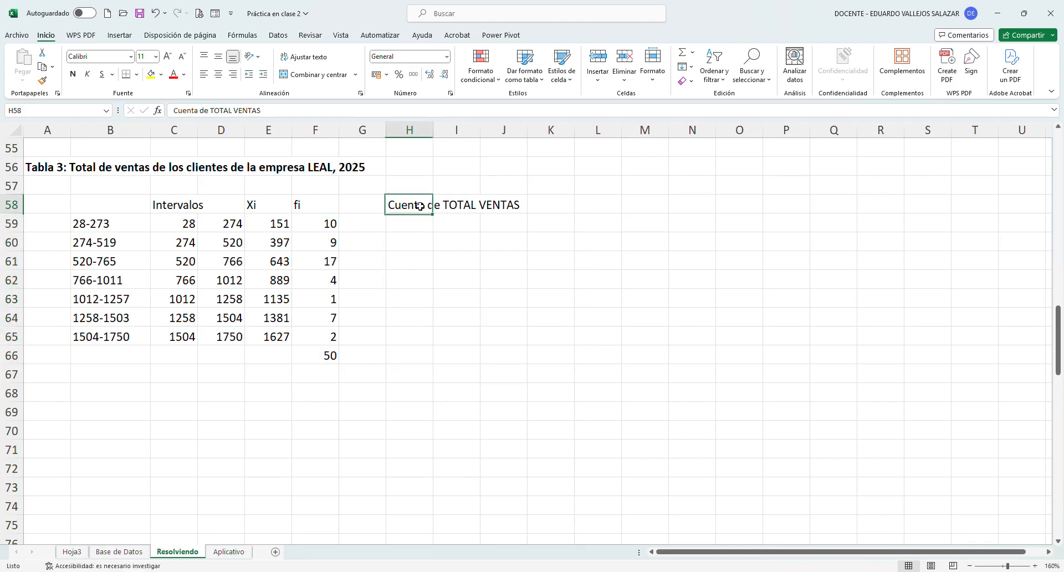
key(Delete)
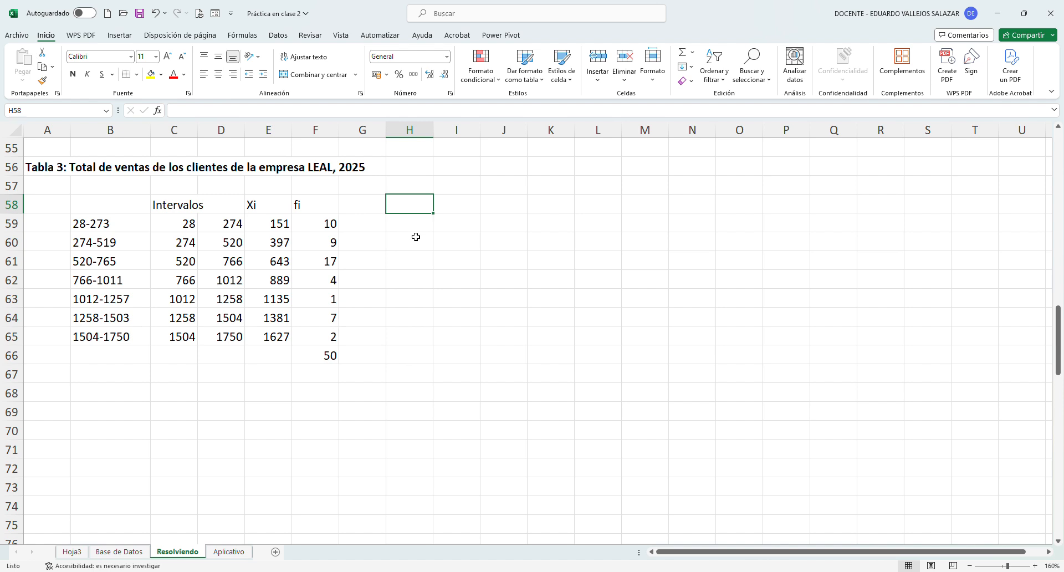
click(330, 209)
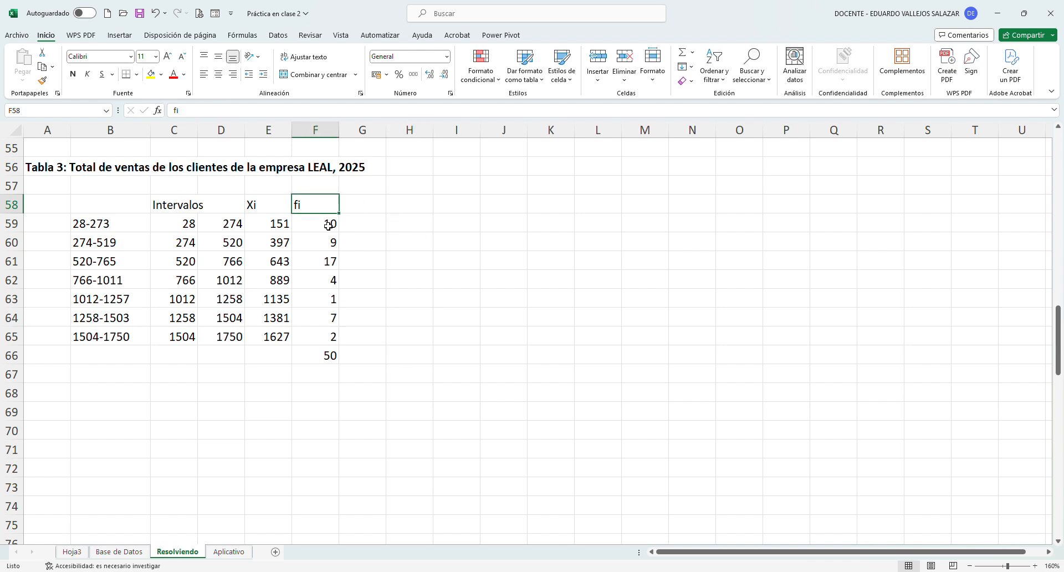
Enter the column headers "Fi", "hi" and "Hi" in G58, H58 and I58.
click(374, 208)
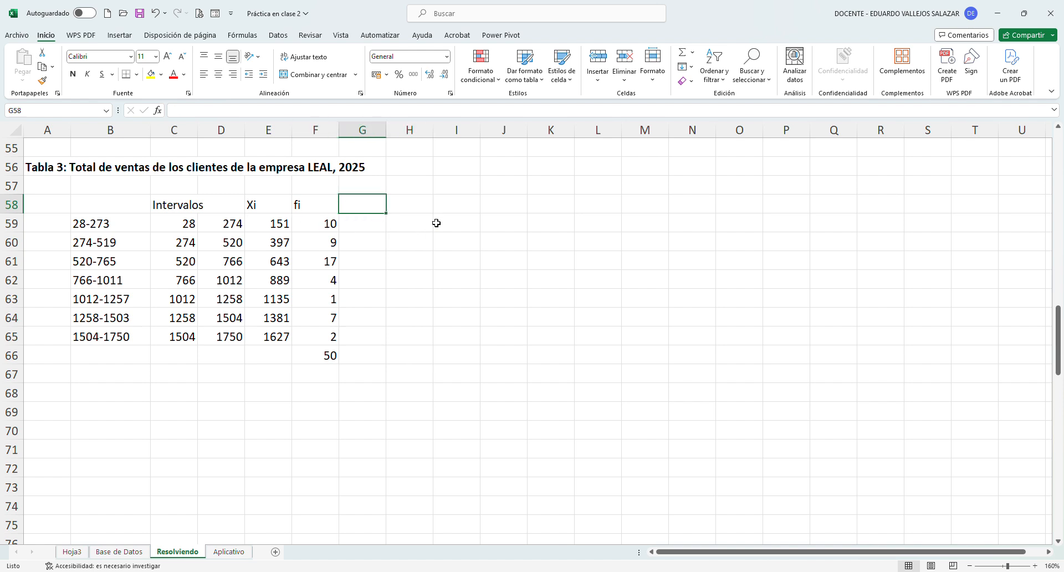
text(Fi)
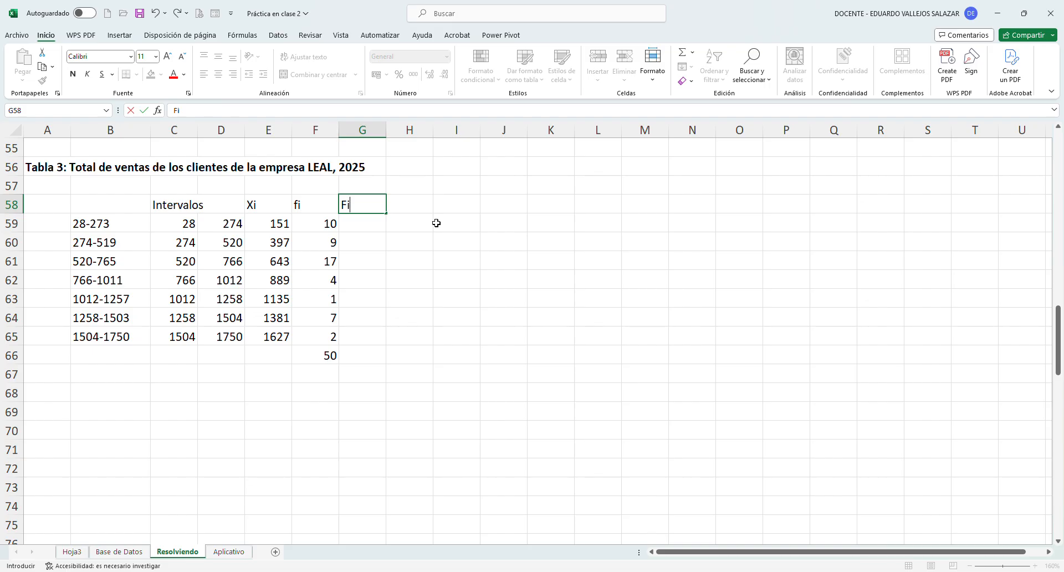
key(Tab)
text(hi)
key(Tab)
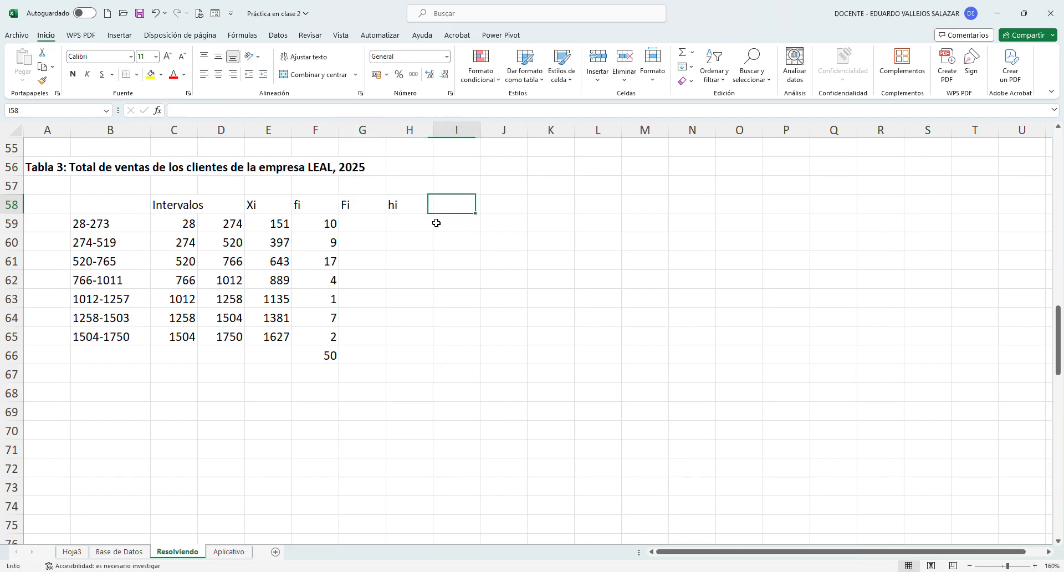
text(H)
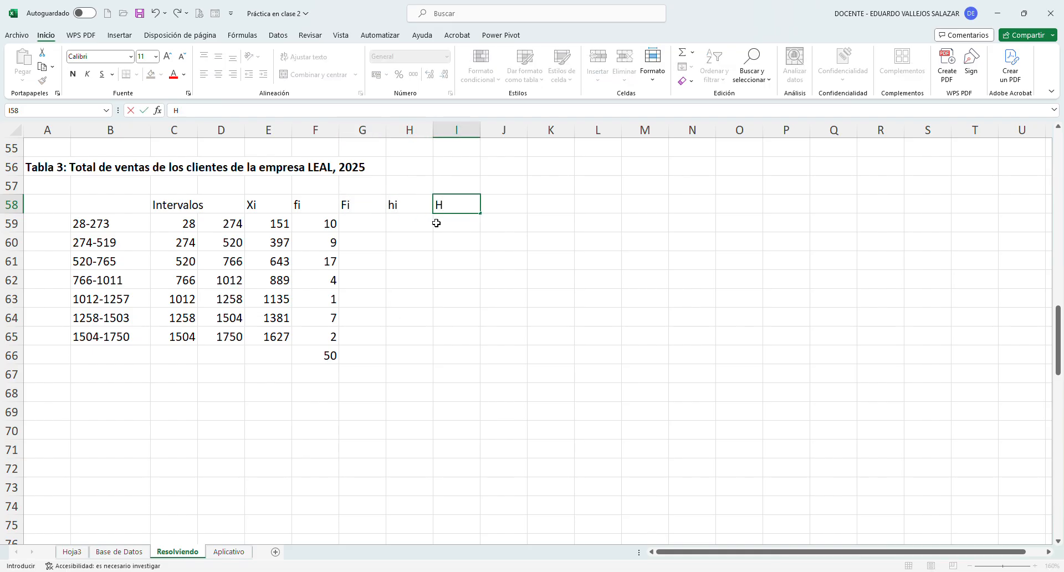
text(i)
key(Return)
Merge and center the "Intervalos" header across C58:D58.
key(Left)
key(Left)
key(Left)
key(Up)
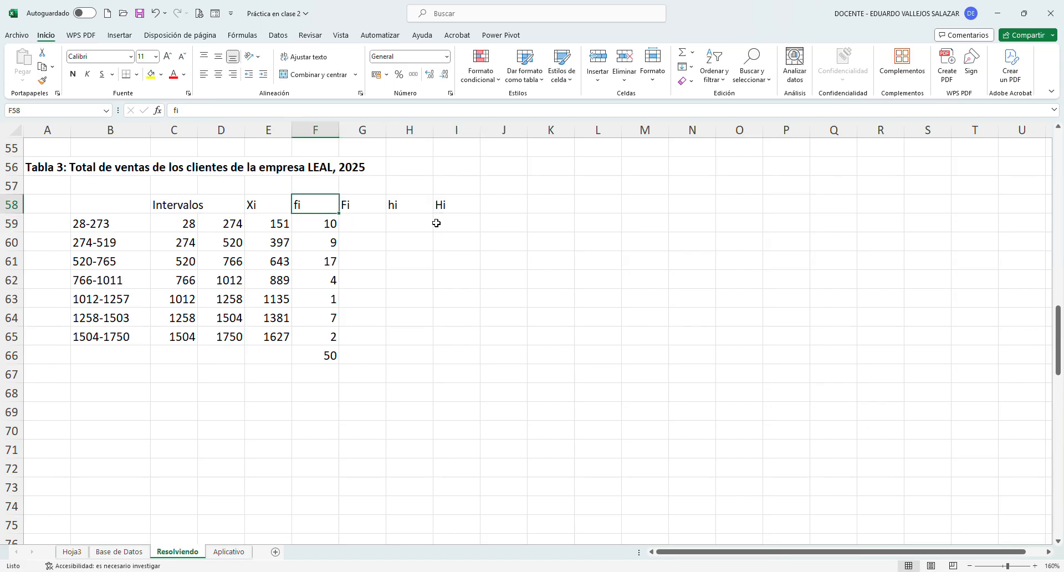
key(Left)
key(Left)
key(Left)
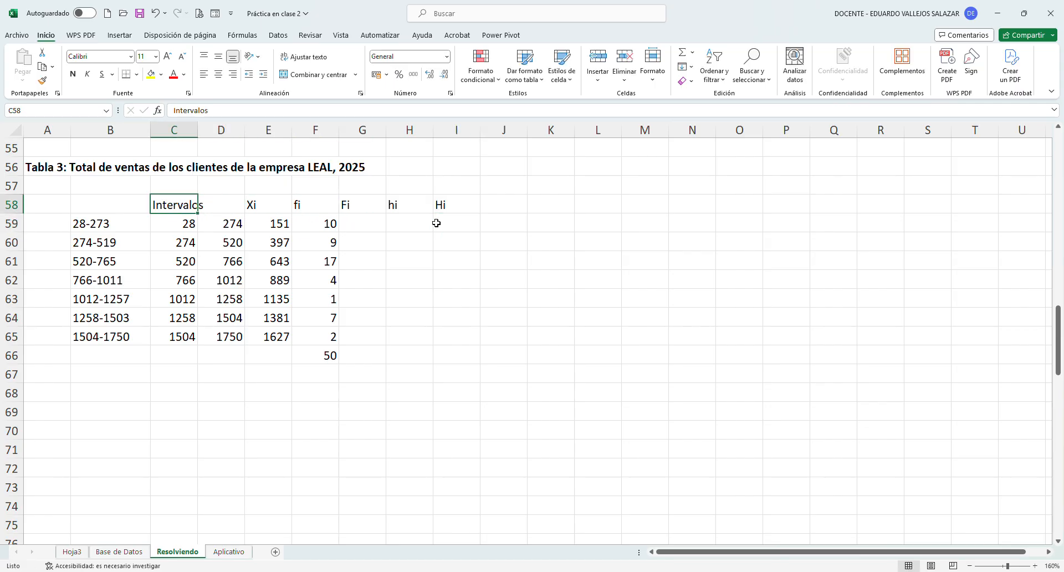
key(shift+Right)
click(304, 73)
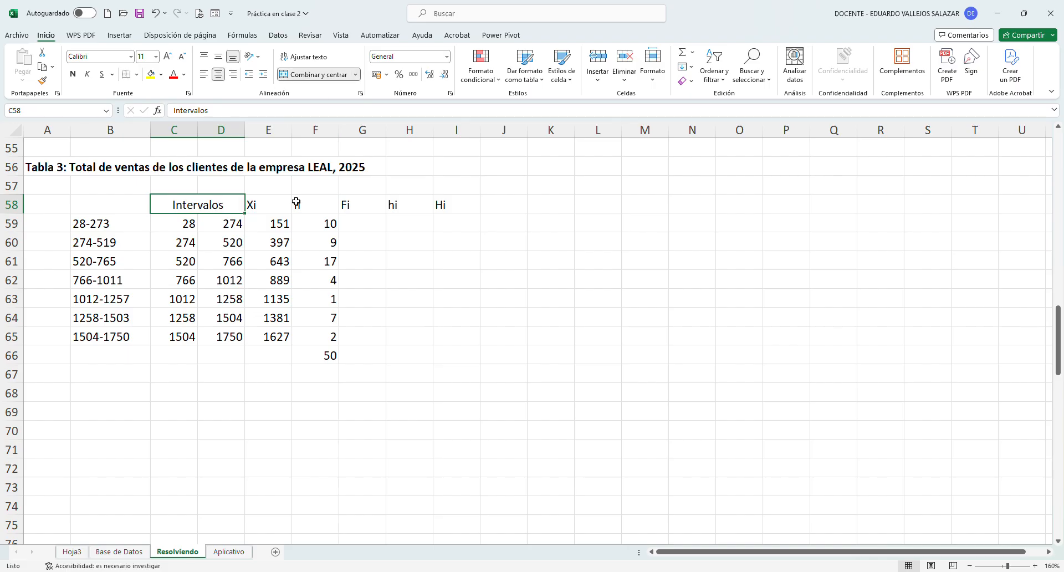
Format the header row C58:I58 with centered, bold text and top and bottom borders.
mouse_move(213, 206)
mouse_down()
mouse_move(188, 339)
mouse_move(244, 205)
mouse_move(459, 210)
mouse_up()
click(218, 56)
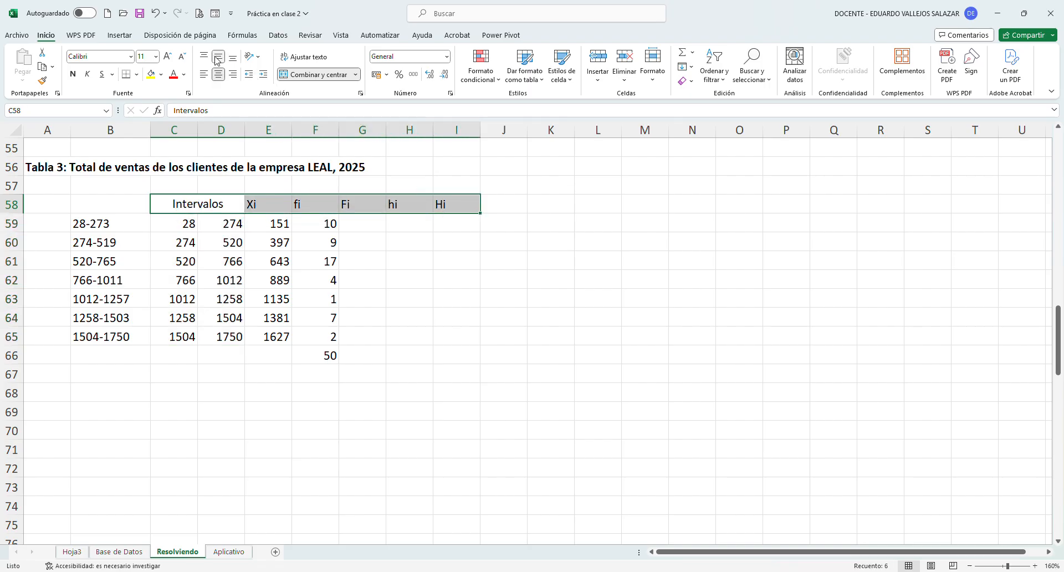
click(220, 78)
click(220, 78)
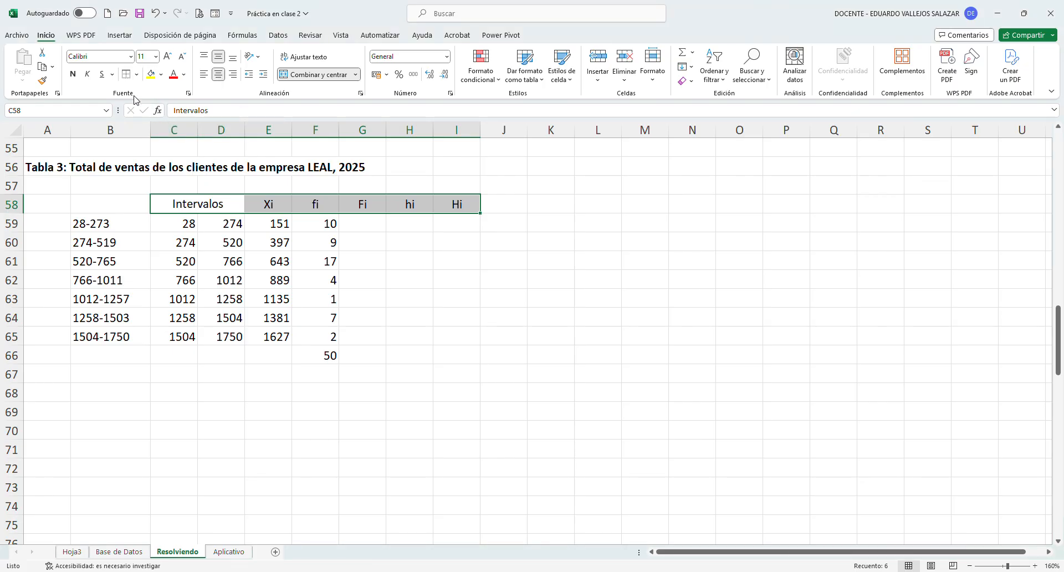
click(73, 74)
Format the total row C66:I66 with bold, centered text and top and bottom borders.
drag(174, 356, 468, 363)
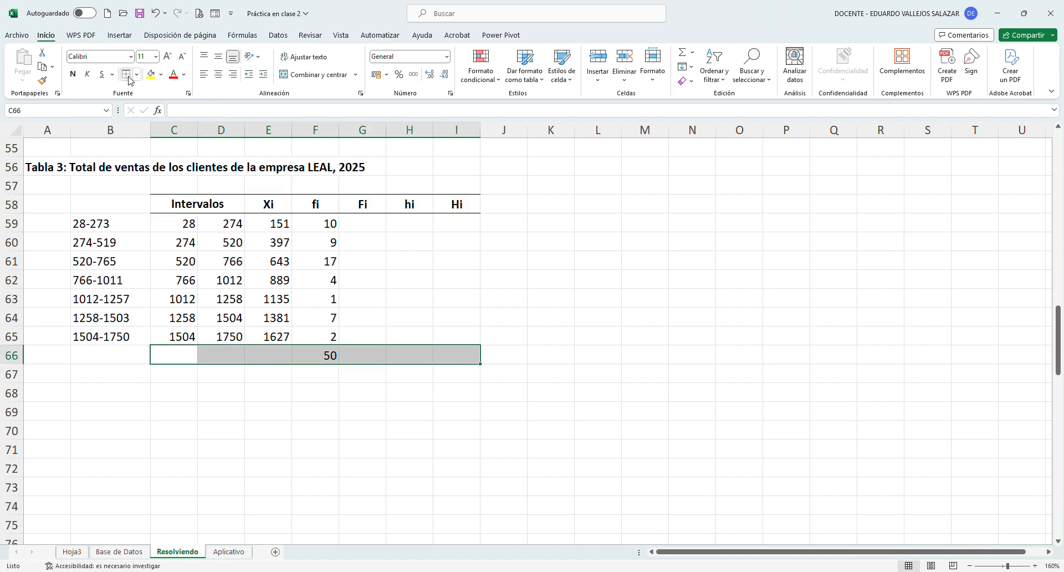
click(73, 73)
click(219, 76)
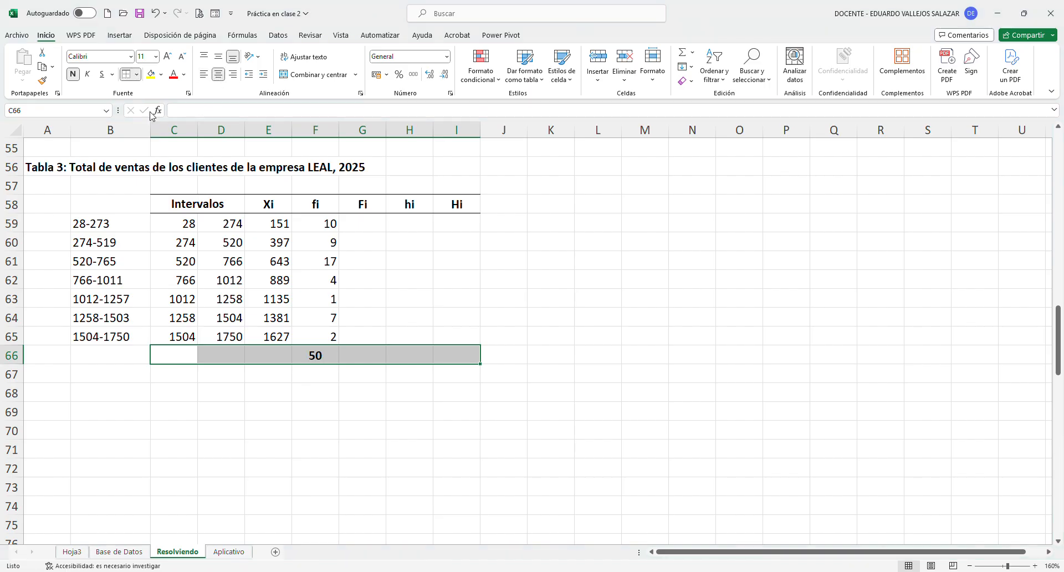
click(304, 325)
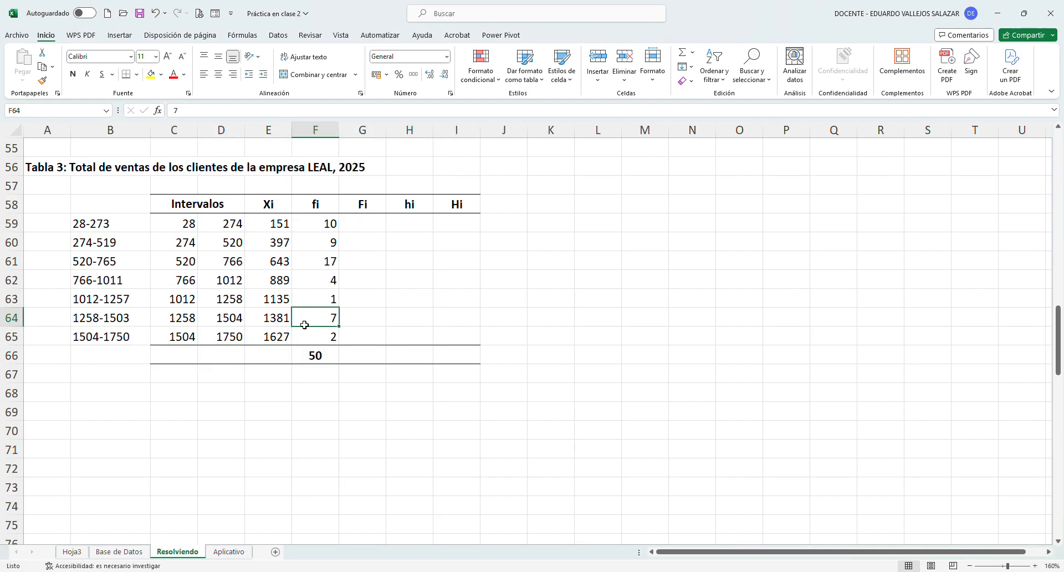
Merge and center C66:E66 with the label "Total", and center the table body C59:I65.
click(281, 356)
drag(199, 355, 272, 366)
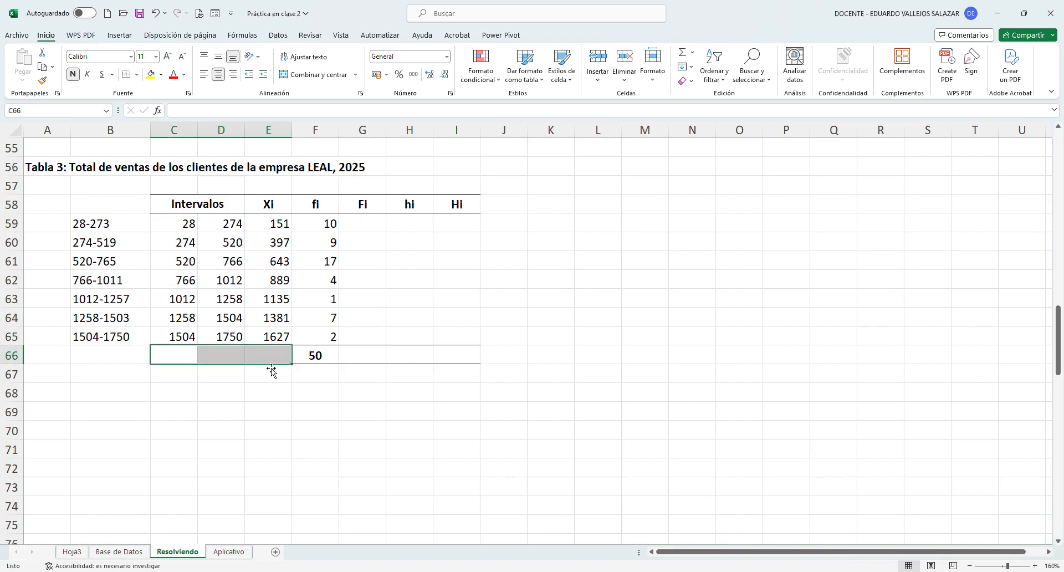
click(313, 74)
text(Total)
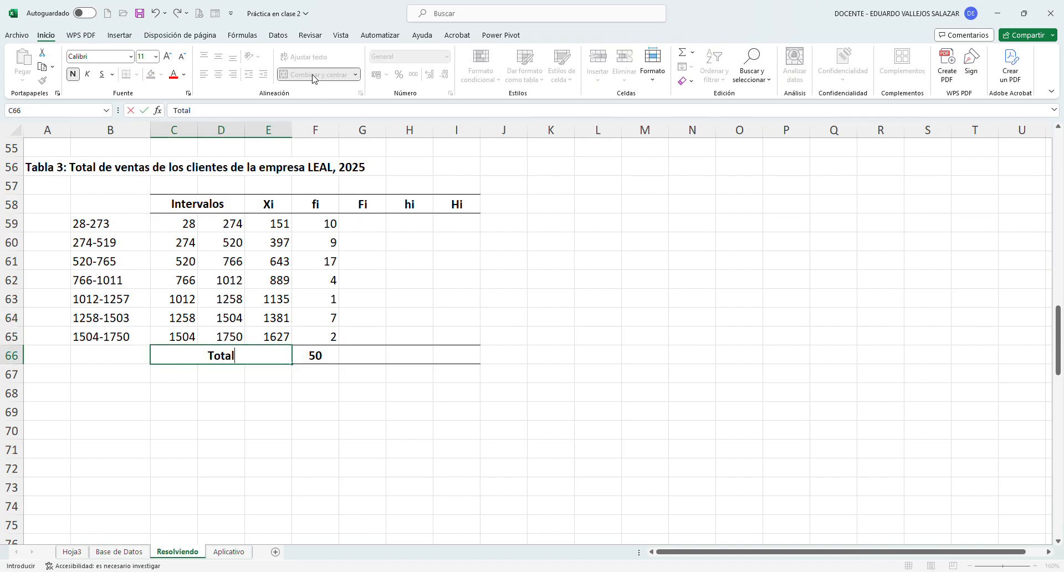
key(Up)
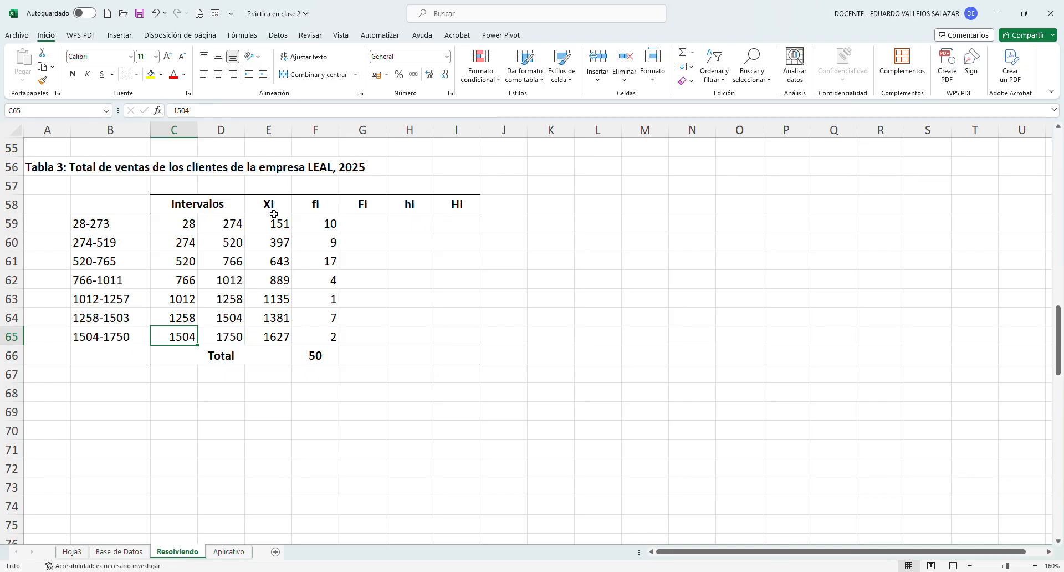
drag(183, 222, 446, 334)
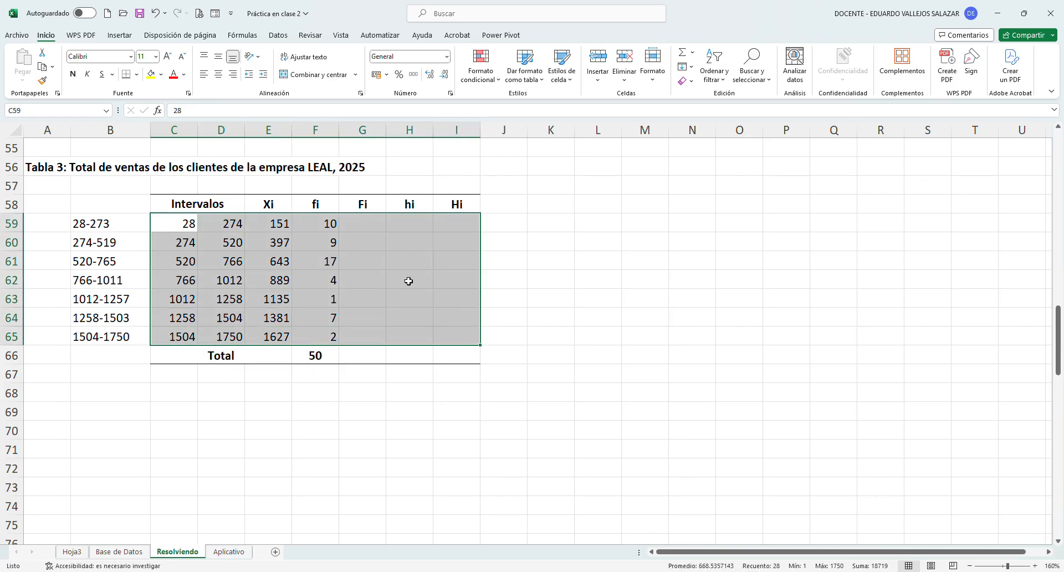
click(218, 74)
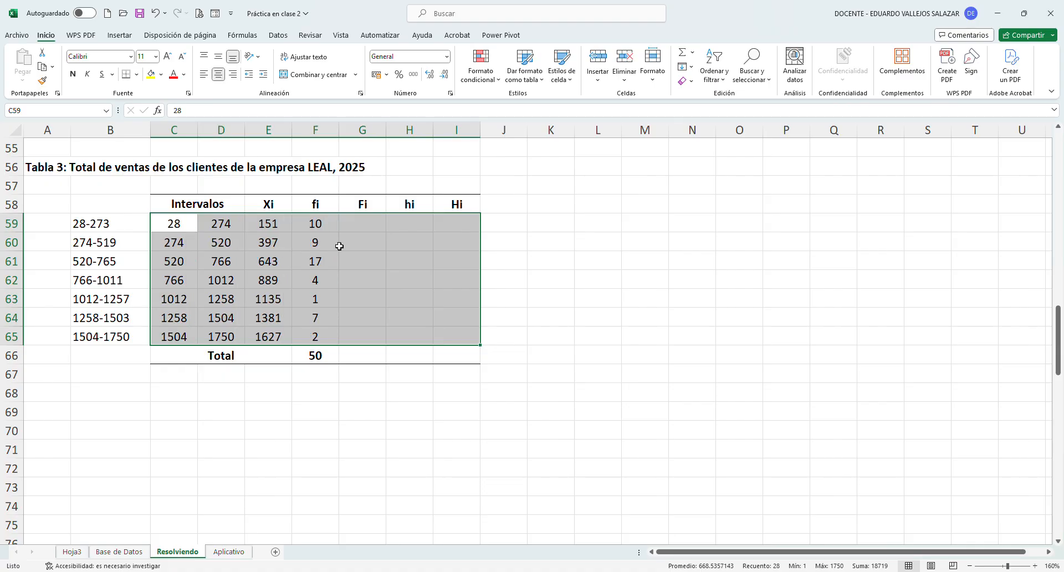
Calculate the cumulative frequencies with =F59 in G59 and =F60+G59 in G60, filling the latter down to G65.
click(357, 229)
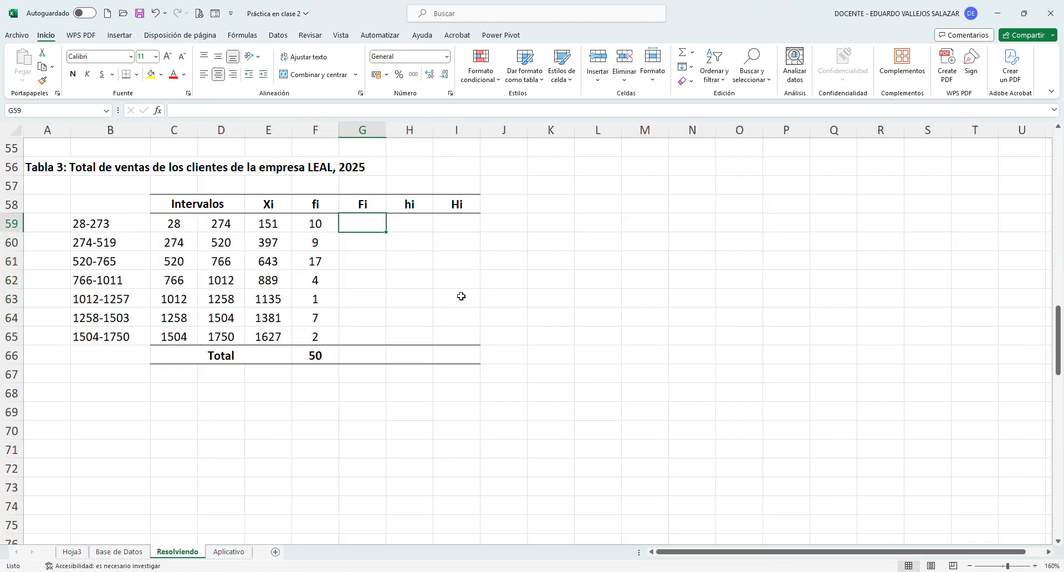
text(=)
key(Left)
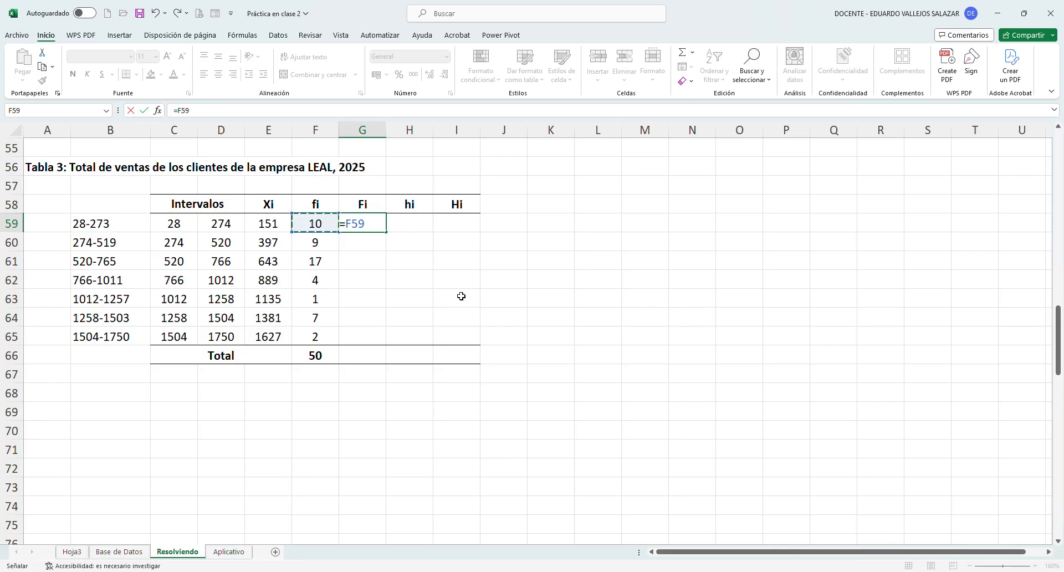
key(Return)
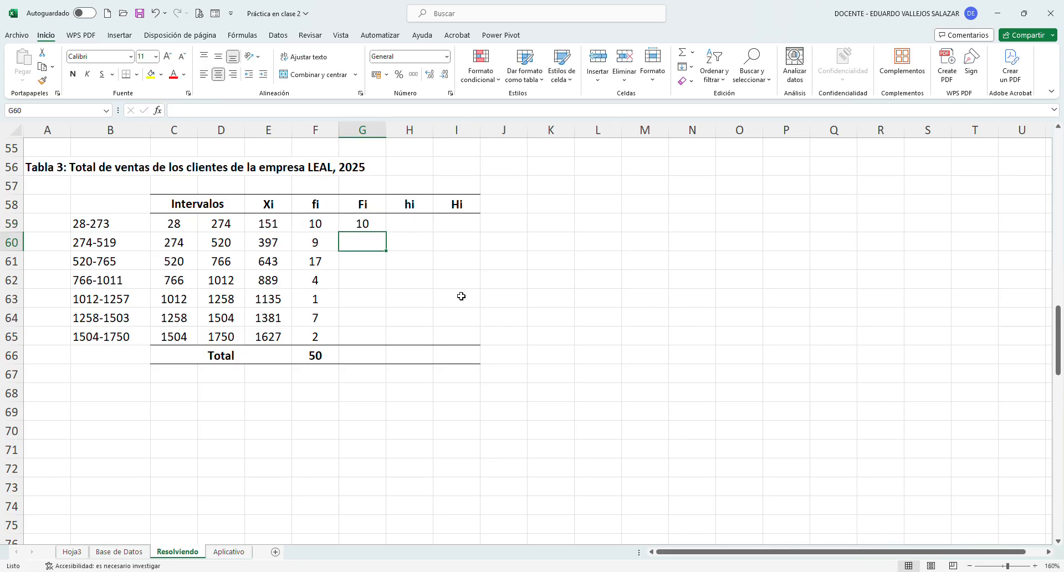
text(=)
key(Left)
text(+)
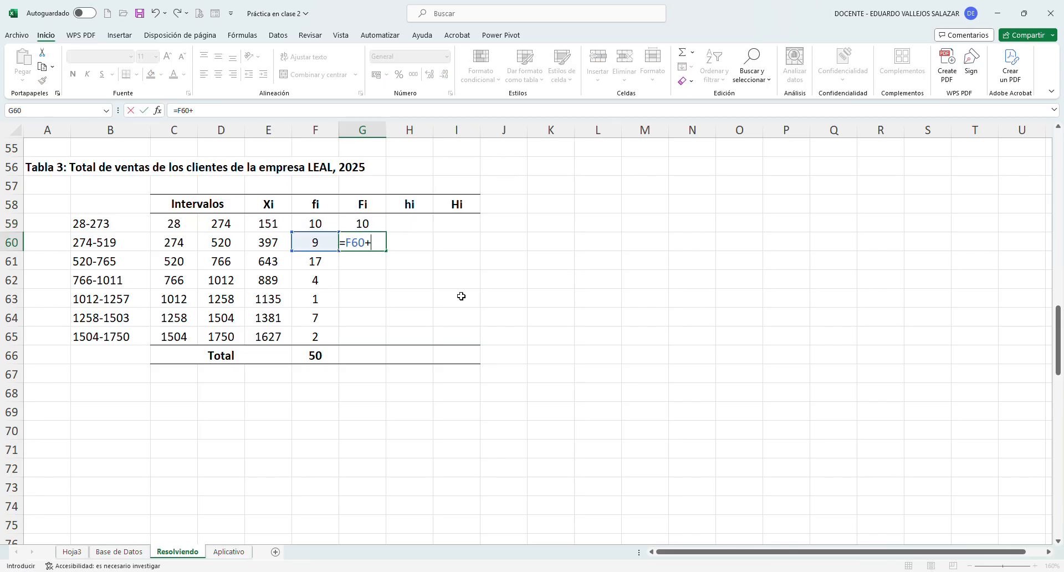
key(Up)
key(Return)
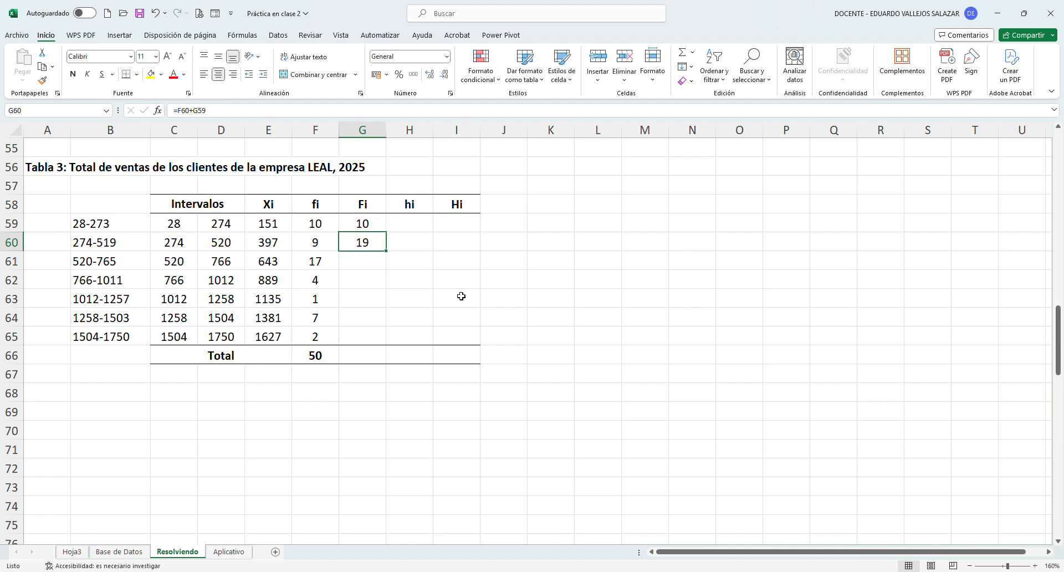
drag(387, 251, 395, 329)
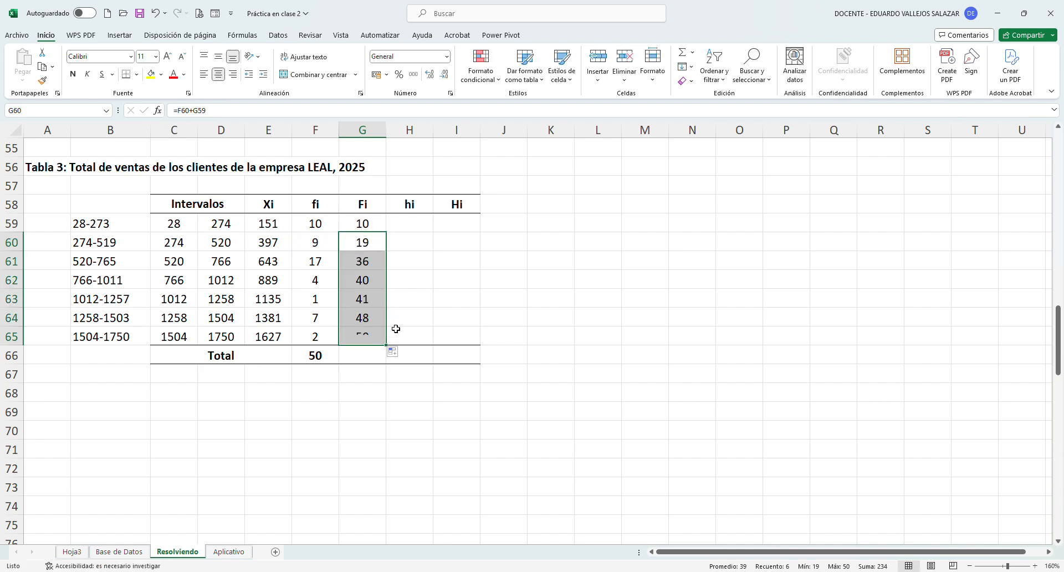
Calculate the relative frequency in H59 with =F59/$F$66 and fill the formula down to H65.
click(420, 227)
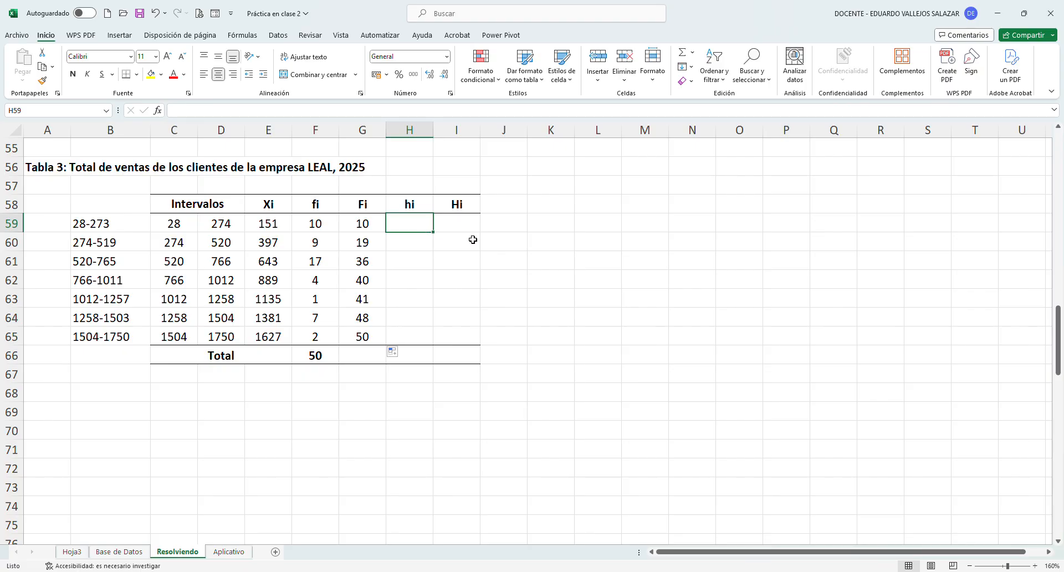
text(=)
key(Left)
key(Left)
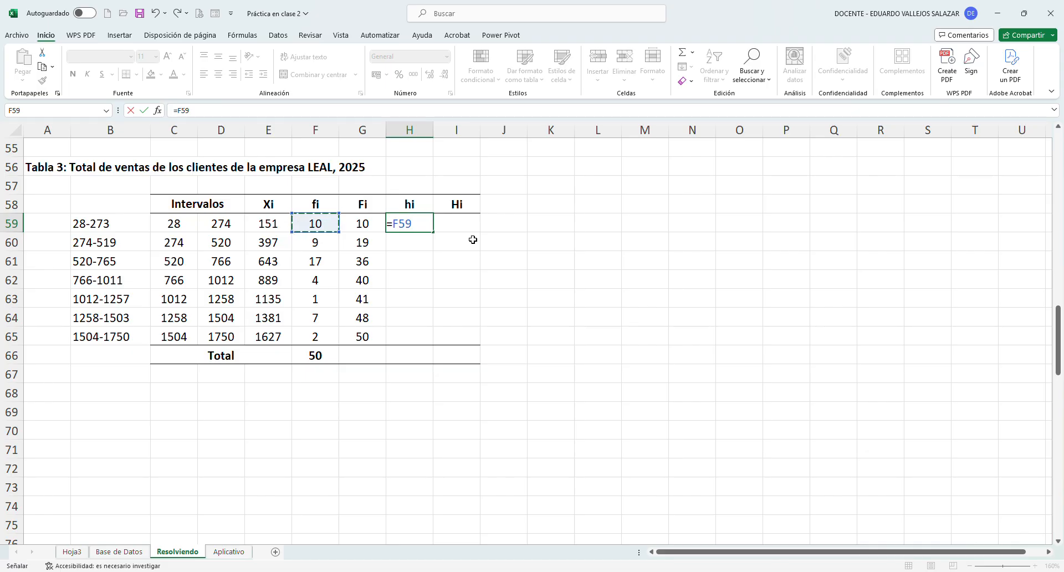
text(/)
key(Left)
key(Left)
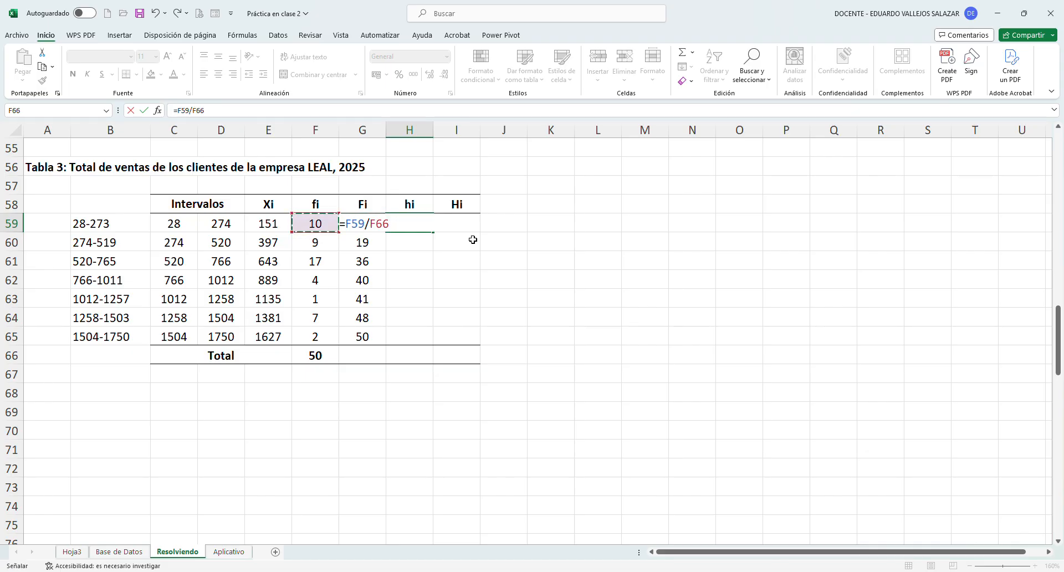
key(ctrl+Down)
key(F4)
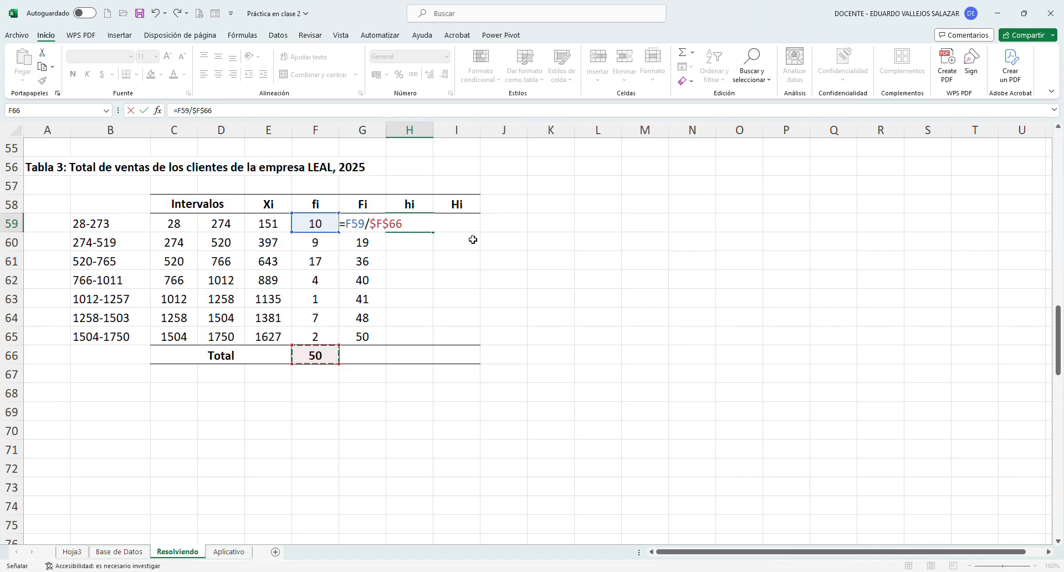
key(Return)
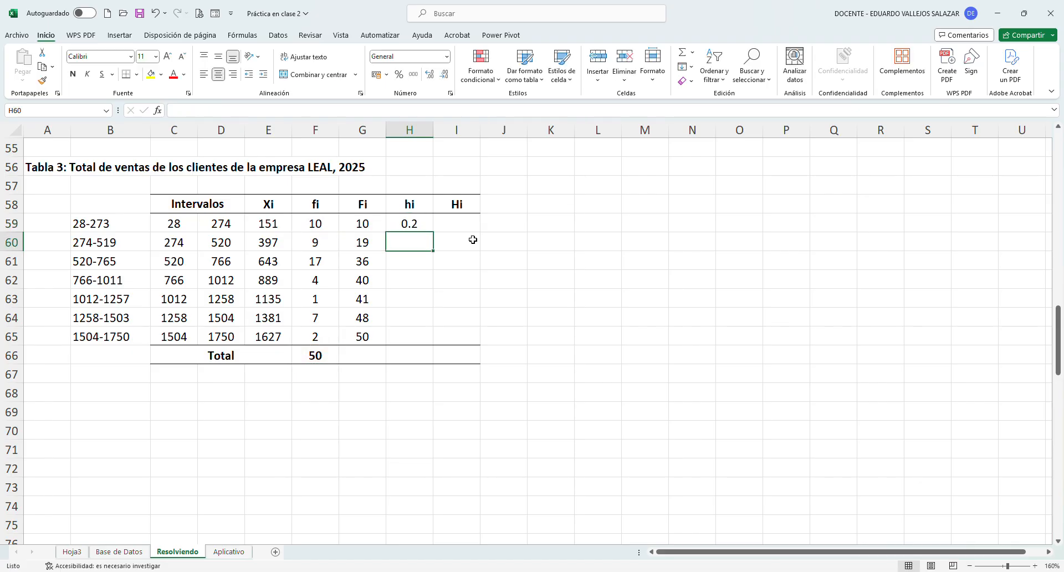
key(Up)
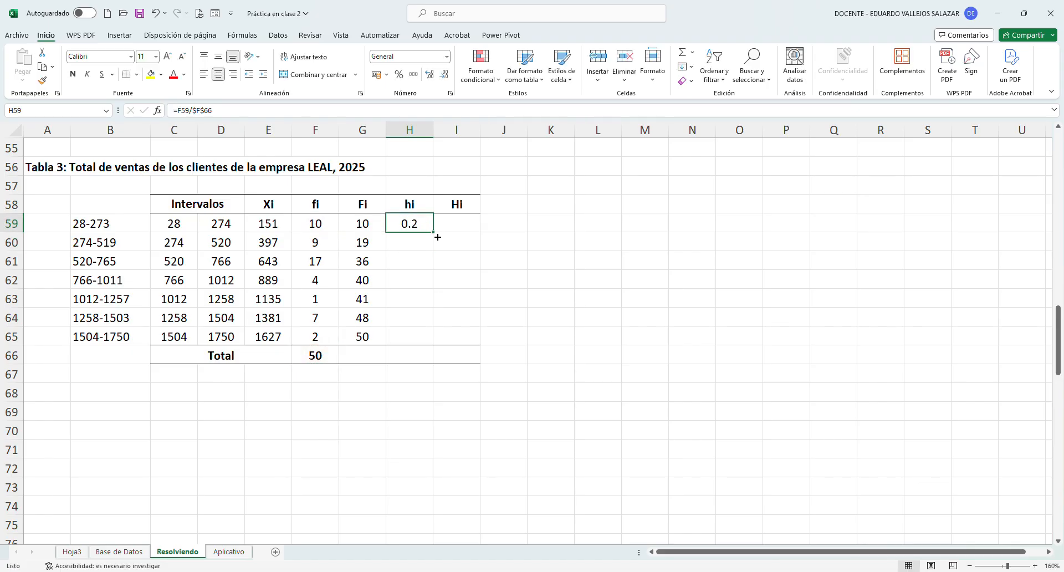
drag(433, 232, 428, 338)
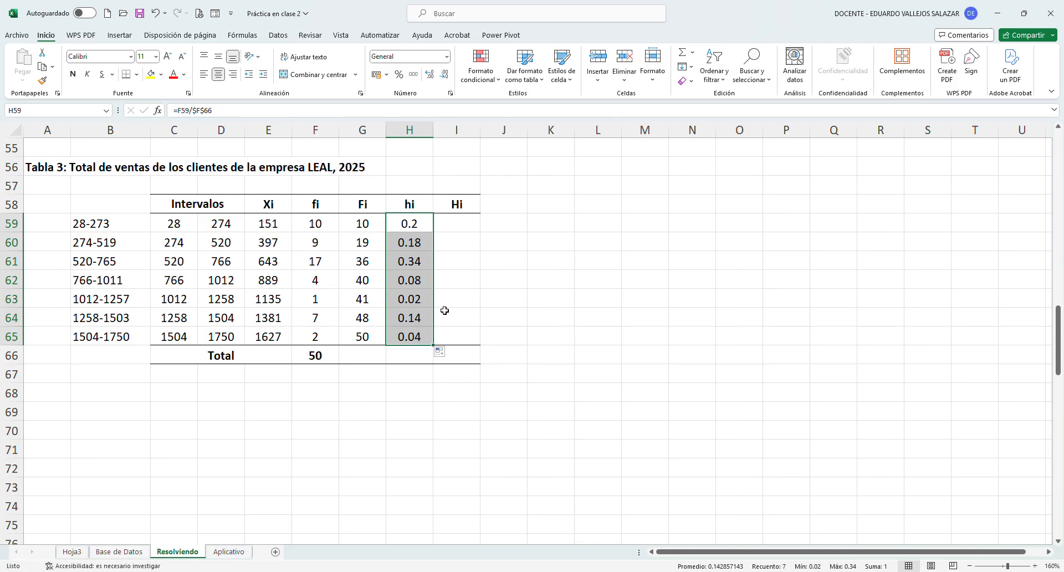
Add the sum of the relative frequencies H59:H65 in total cell H66.
click(452, 225)
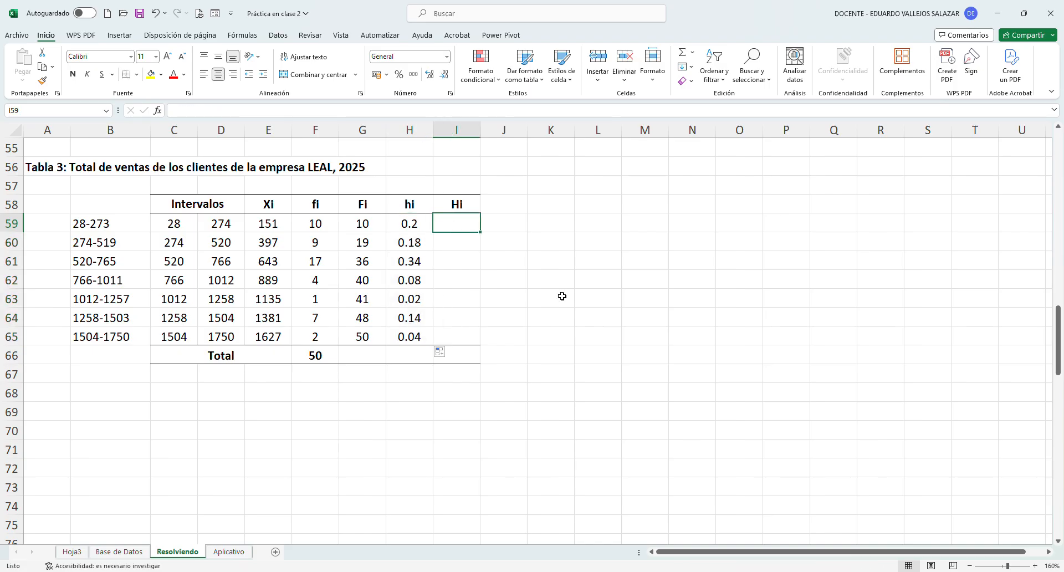
key(Left)
key(ctrl+shift+Down)
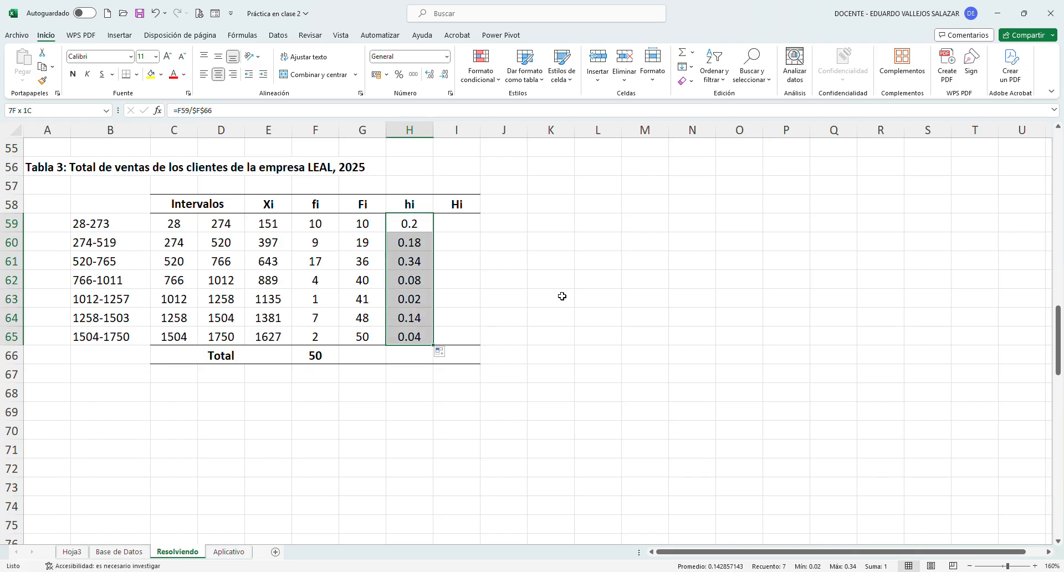
click(685, 58)
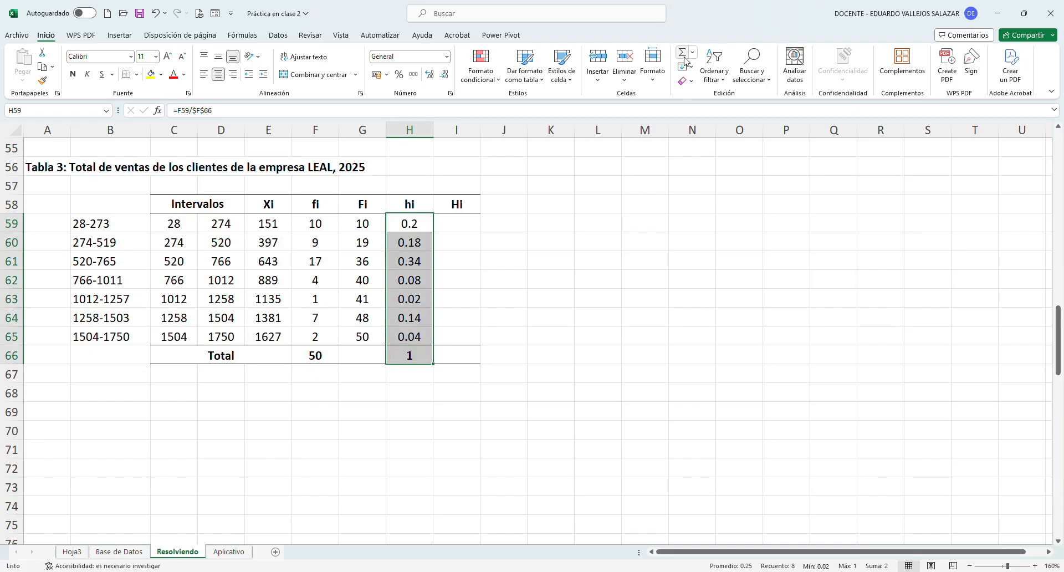
key(Return)
key(Down)
key(Down)
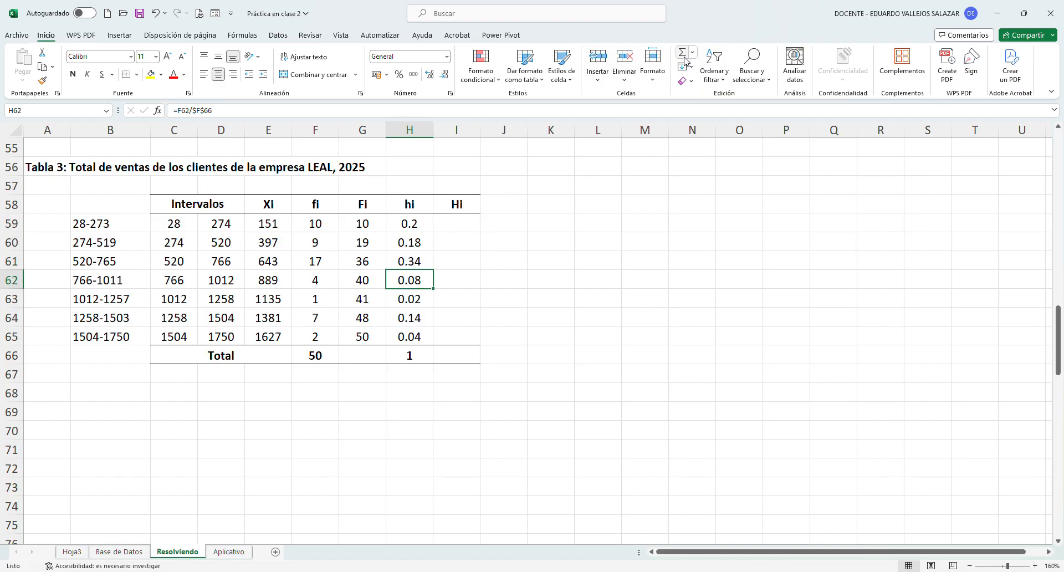
Start the cumulative relative frequency column Hi with the formula =H59 in I59.
key(Up)
key(Up)
key(Up)
key(Right)
text(=)
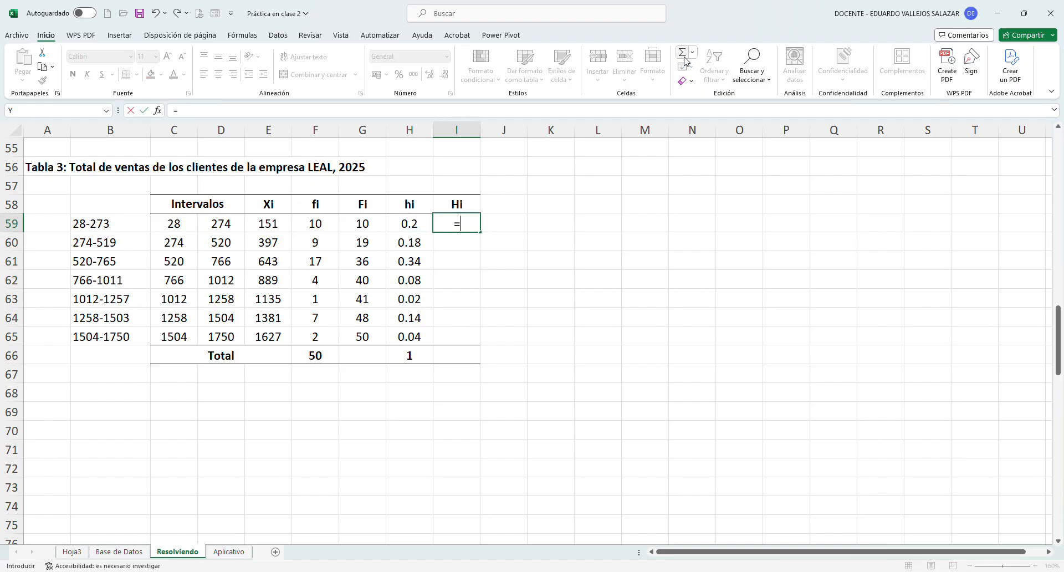
key(Left)
key(Return)
key(Up)
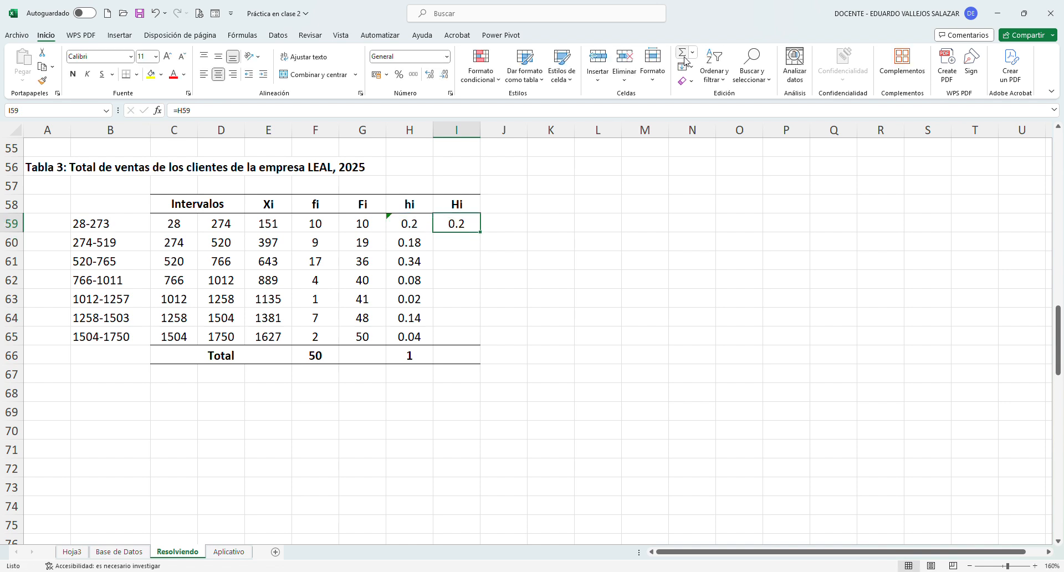
Enter =H60+I59 in I60 to accumulate the relative frequencies and fill the formula down to I65.
key(Down)
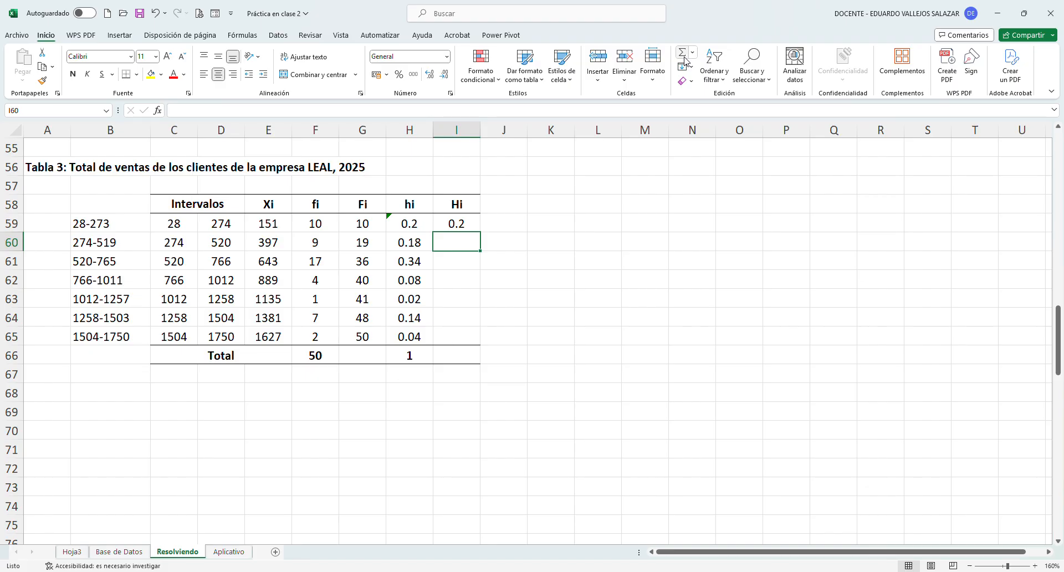
text(=)
key(Left)
text(+)
key(Up)
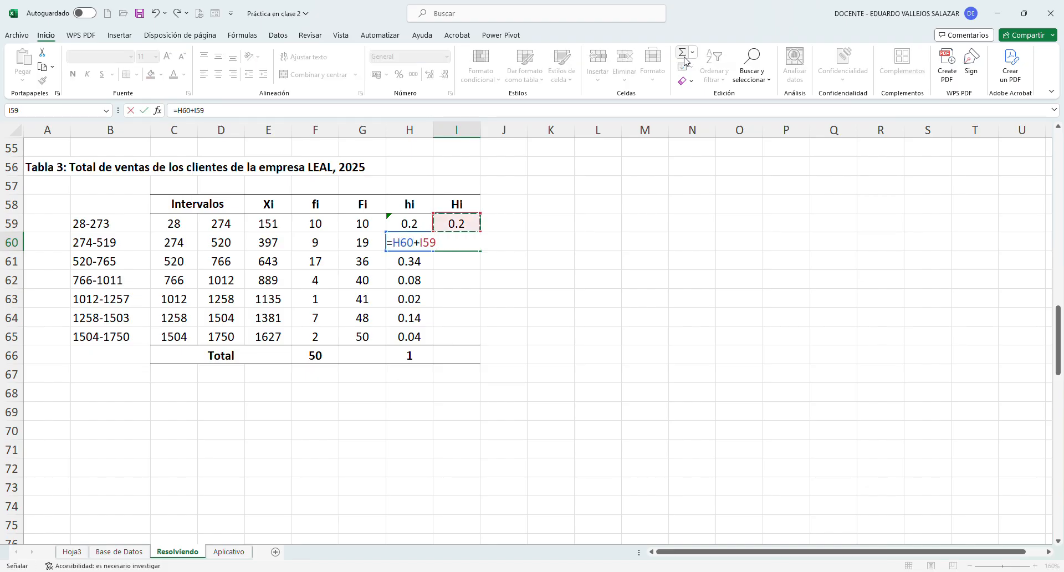
key(Return)
key(Up)
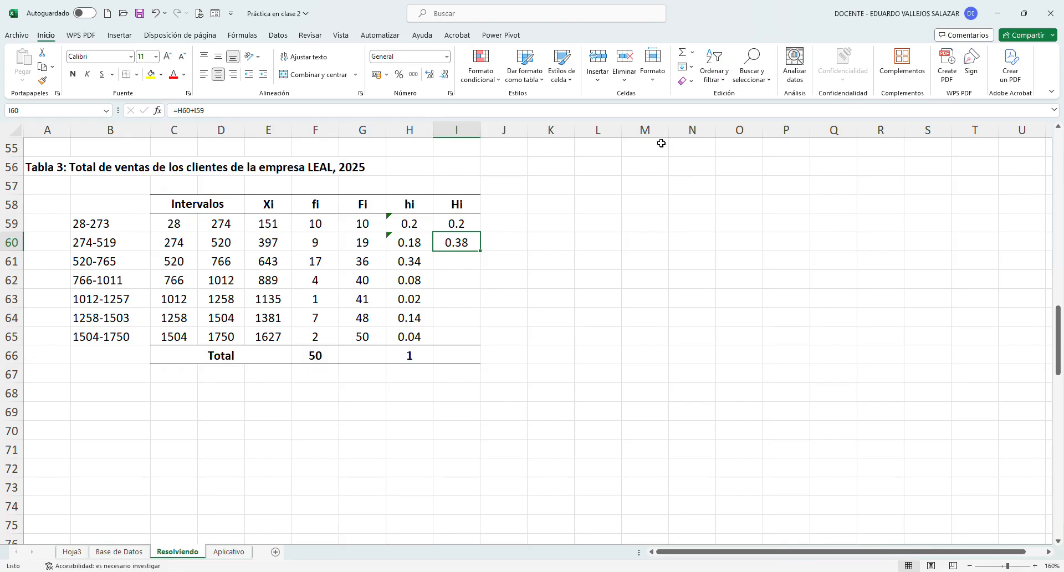
drag(480, 251, 481, 341)
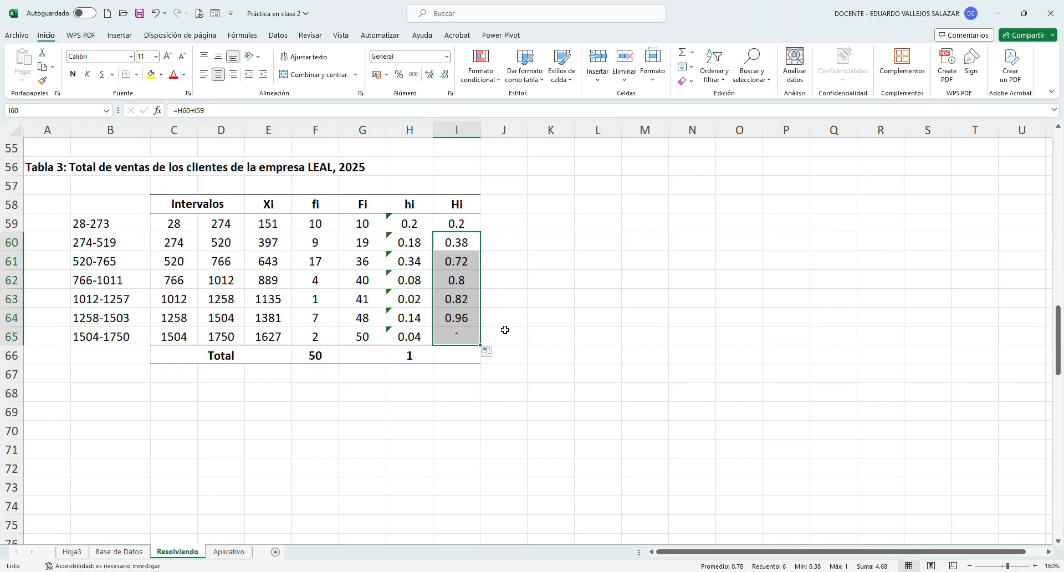
Delete the helper interval labels in B59:B65 beside the frequency table.
click(178, 232)
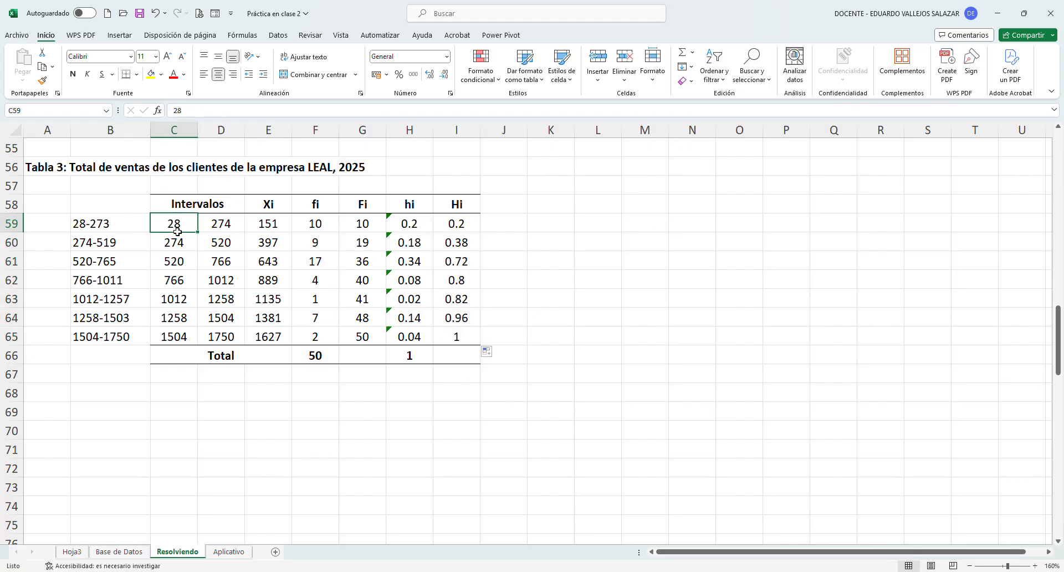
drag(121, 228, 115, 336)
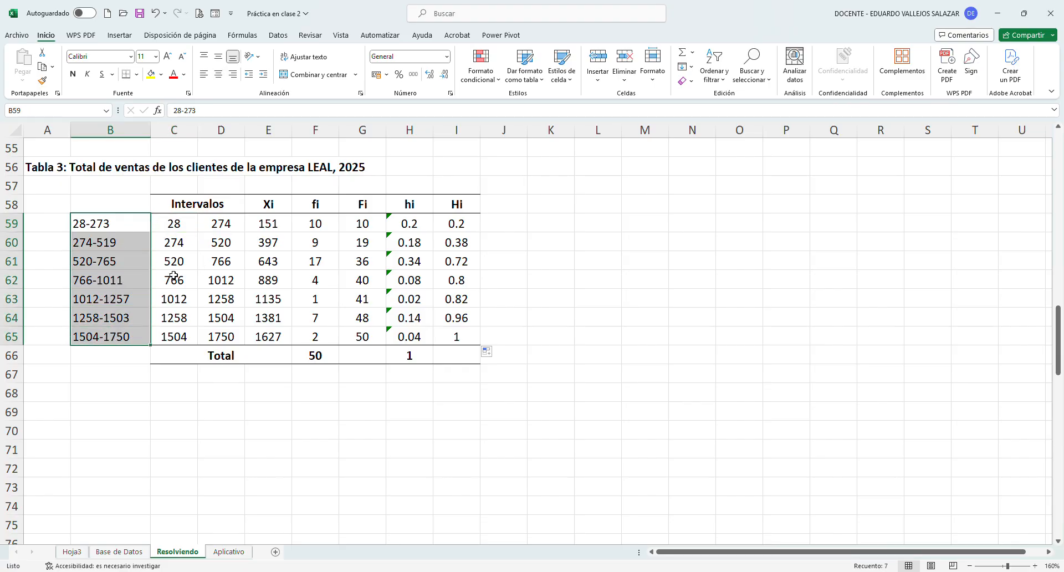
key(Delete)
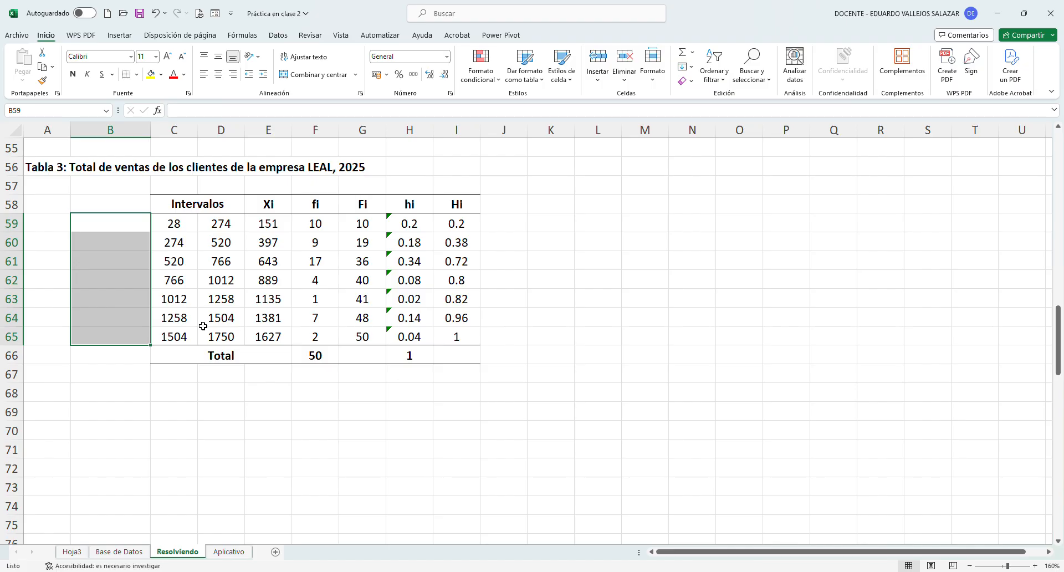
click(197, 205)
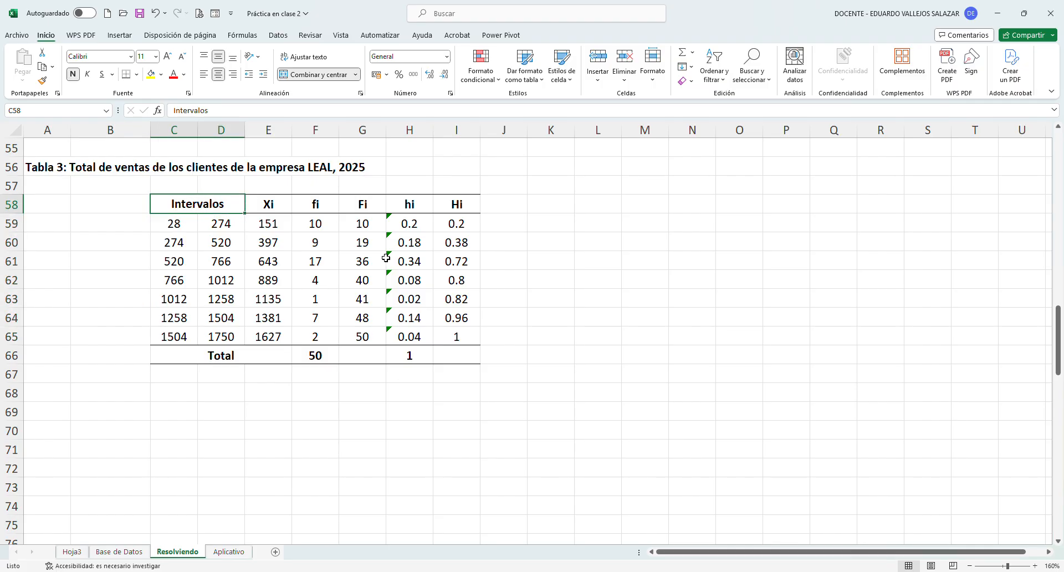
Add the source note "Fuente: Elaborado por el Investigador" in B68 below the table and make it italic.
click(136, 391)
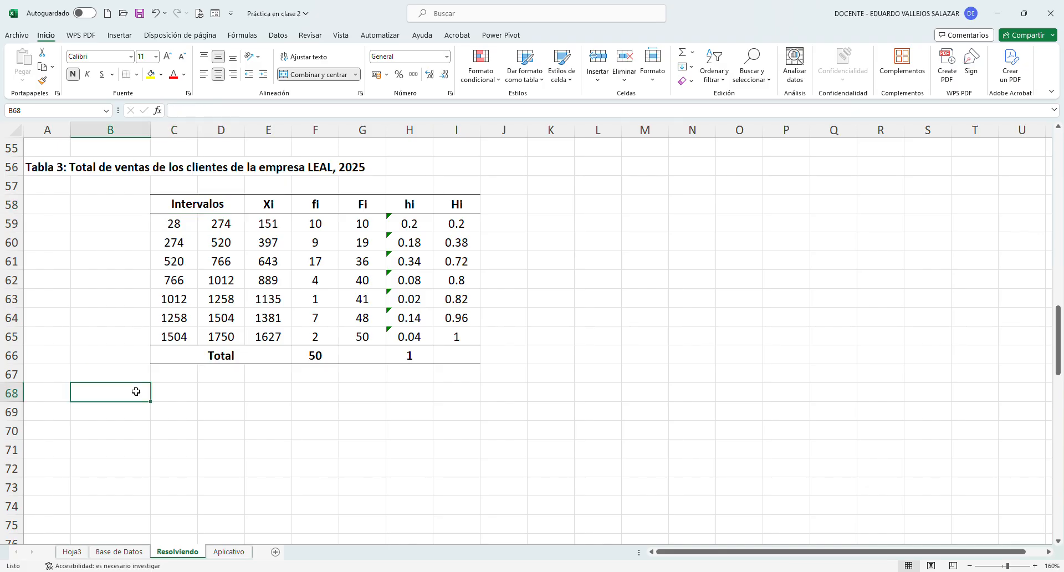
text(Fun)
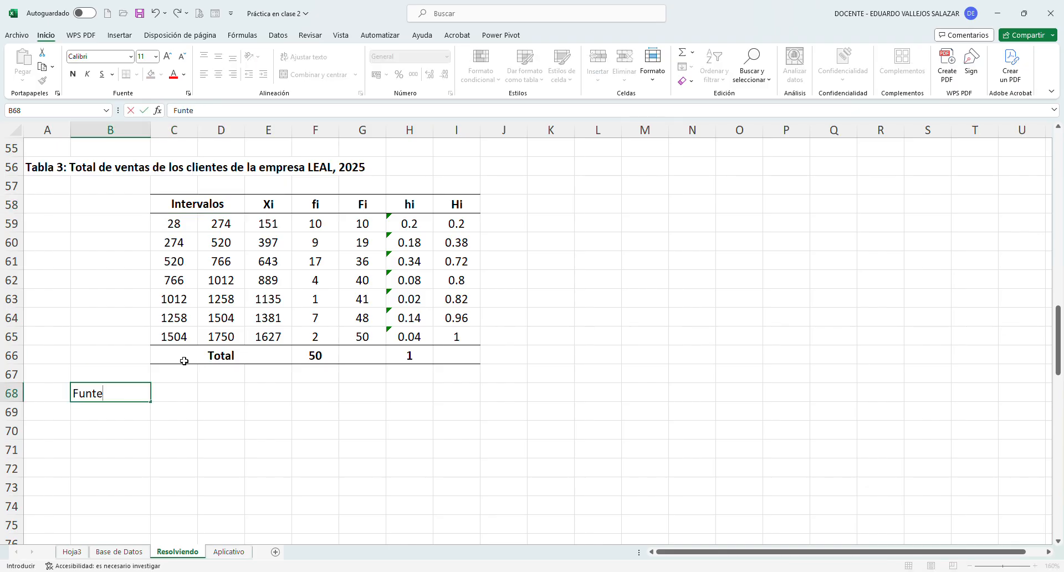
text(te)
key(BackSpace)
key(BackSpace)
key(BackSpace)
text(ente: Elaborado por el)
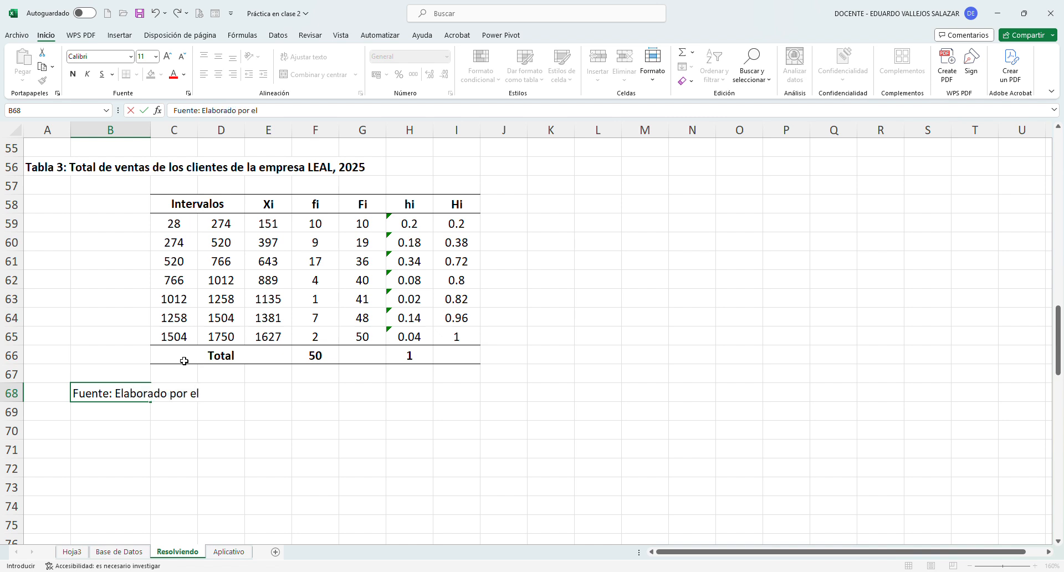
text( Investigador)
key(Return)
key(Up)
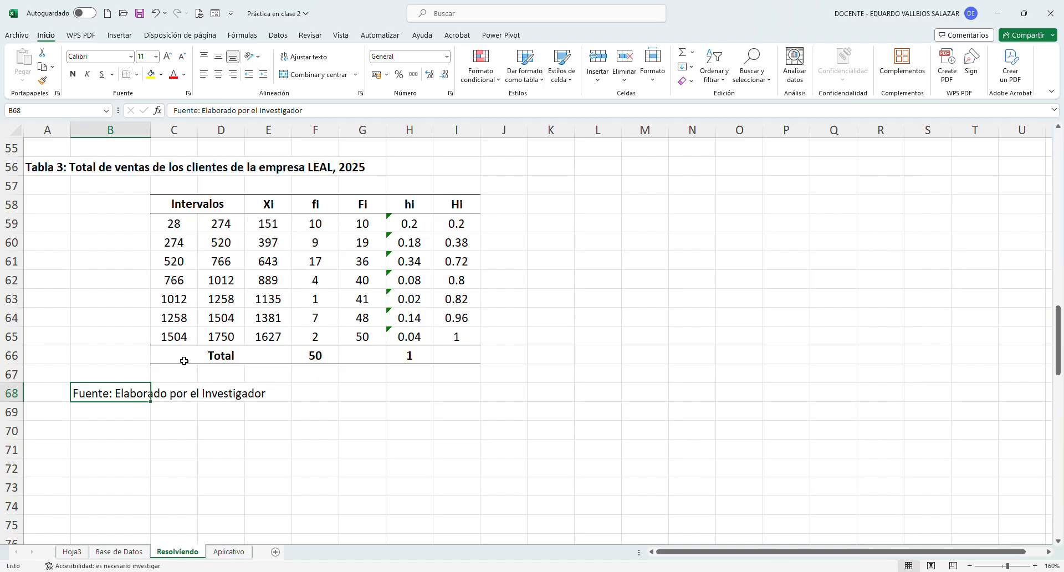
key(ctrl+k)
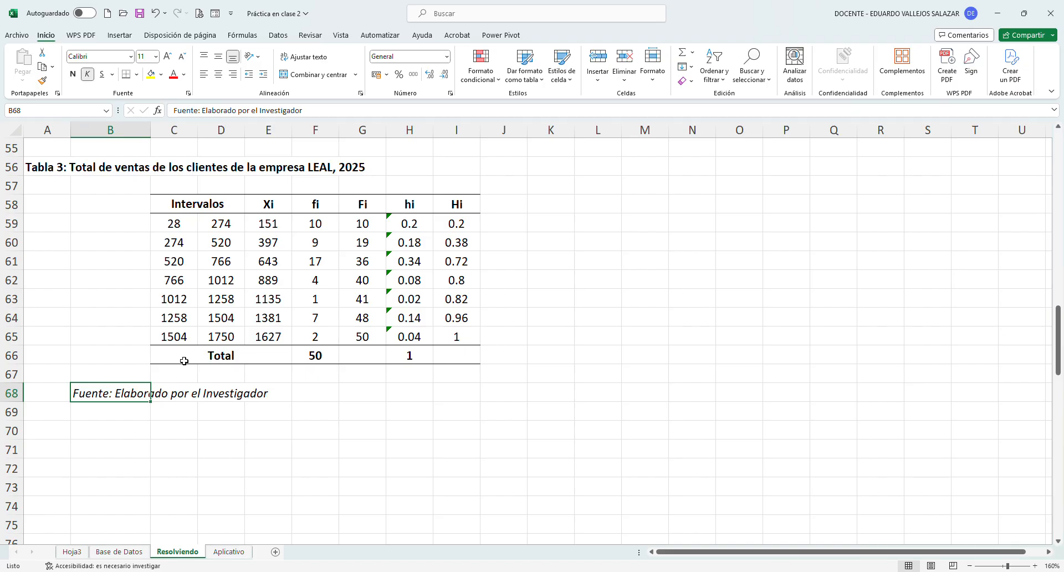
Insert a column pivot chart from the TOTAL VENTAS pivot table on the Hoja3 sheet.
click(71, 552)
click(305, 375)
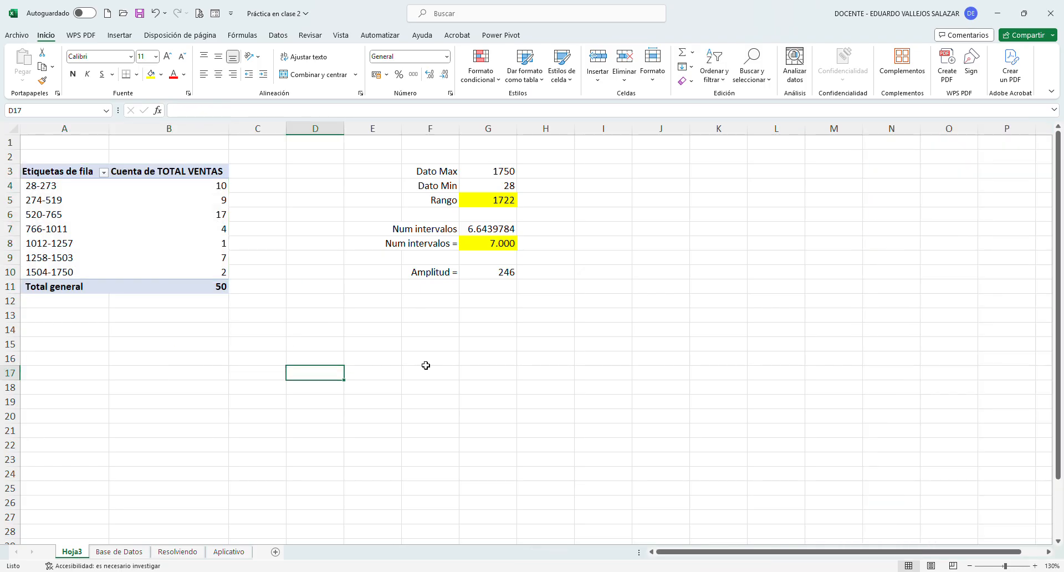
click(64, 220)
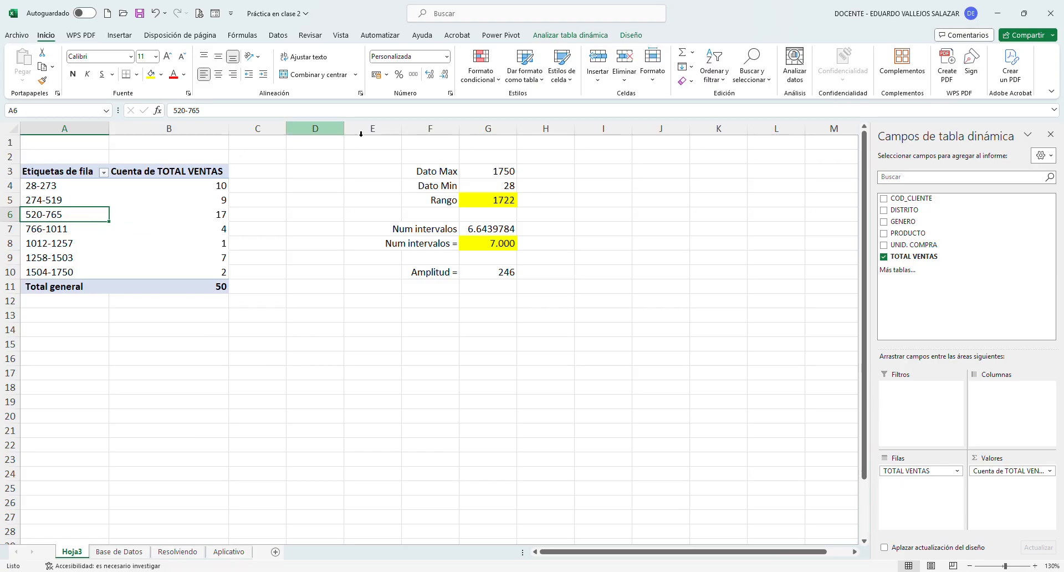
click(557, 36)
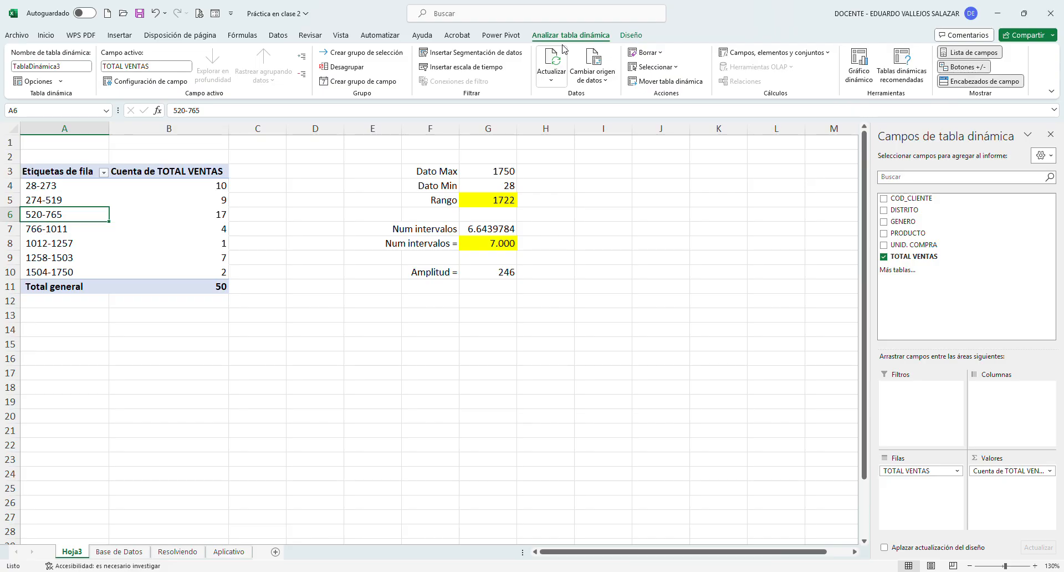
click(858, 68)
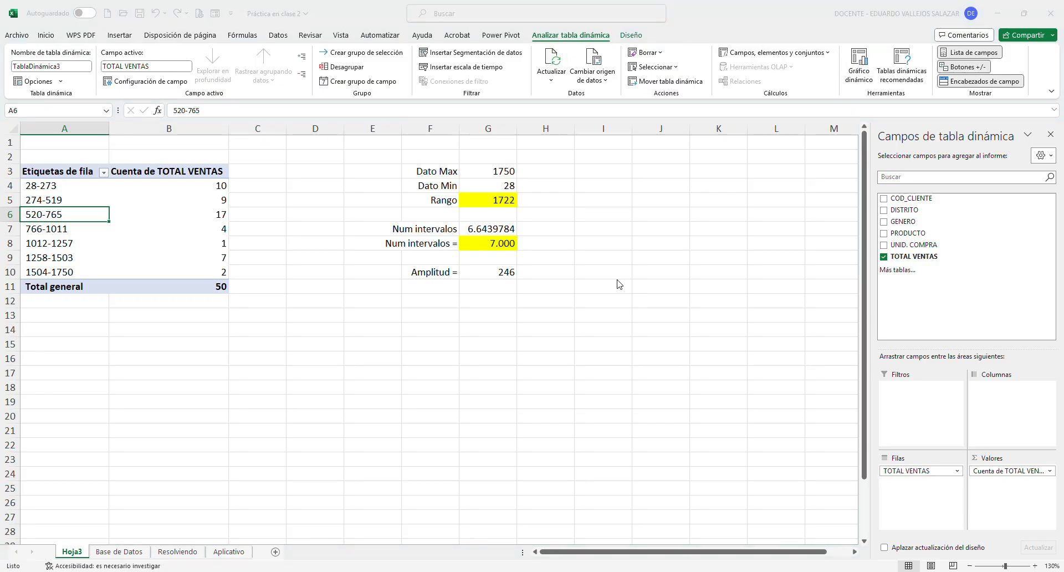
click(626, 424)
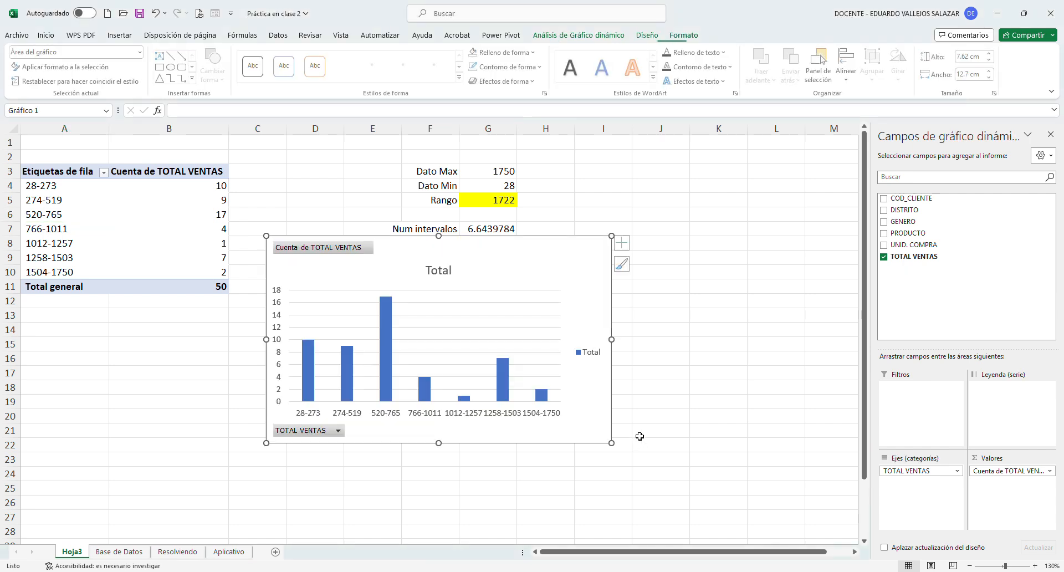
Hide all field buttons on the pivot chart and remove its legend.
right_click(359, 251)
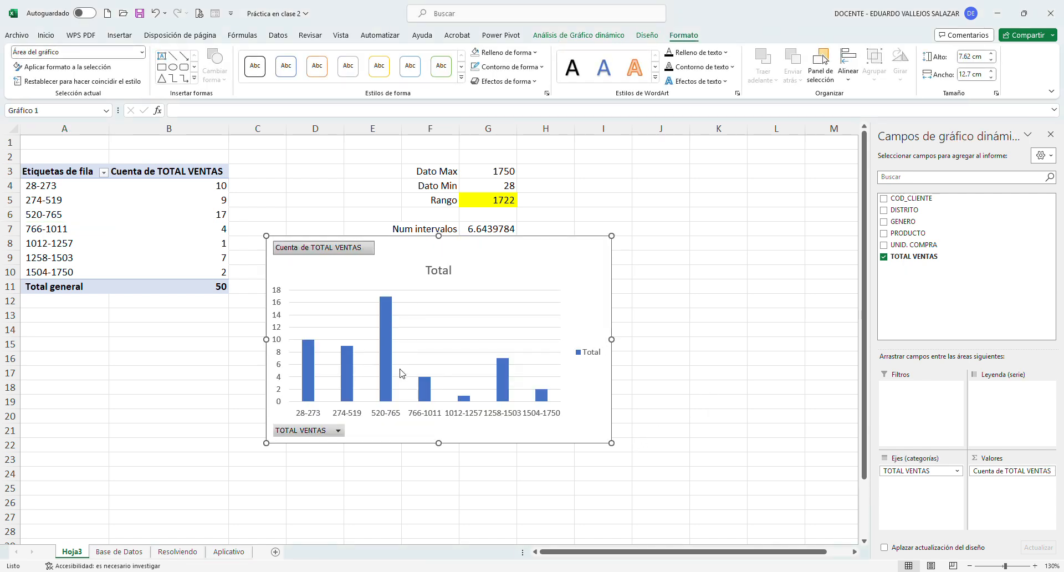
click(402, 371)
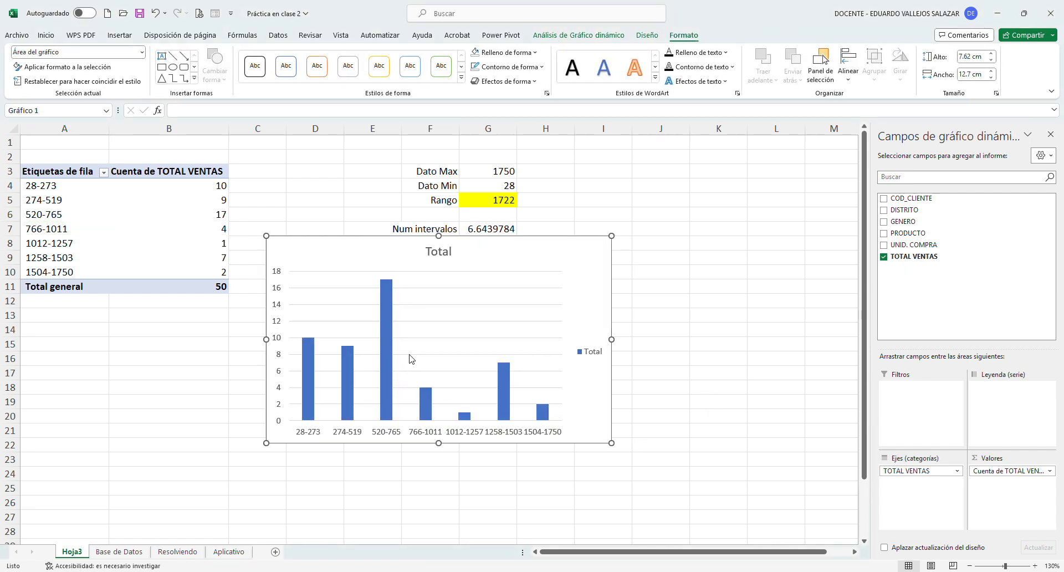
click(620, 245)
click(652, 334)
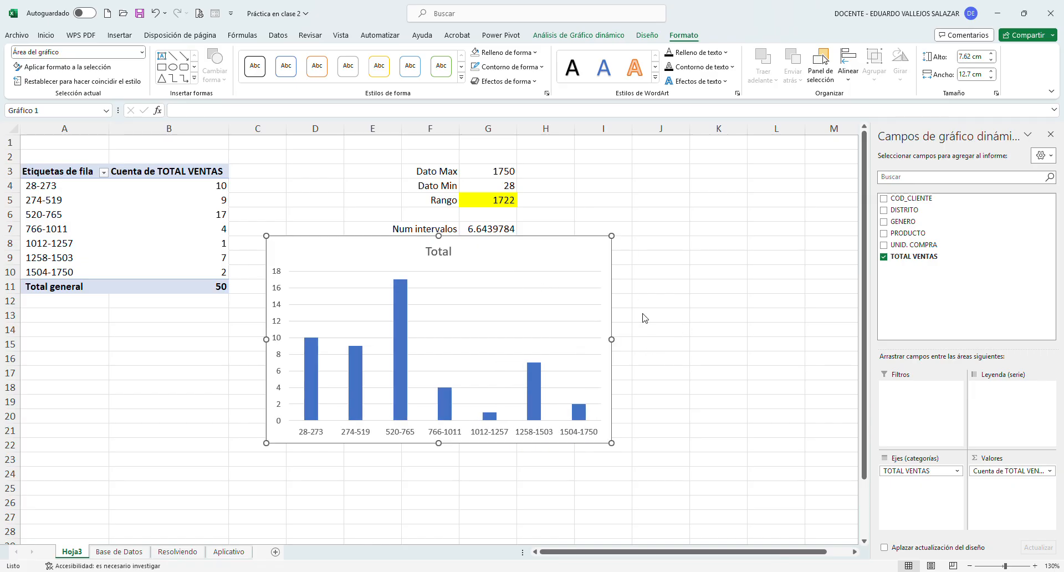
Change the chart title to "Total de ventas de los clientes de la empresa LEAL, 2025".
click(437, 251)
click(438, 251)
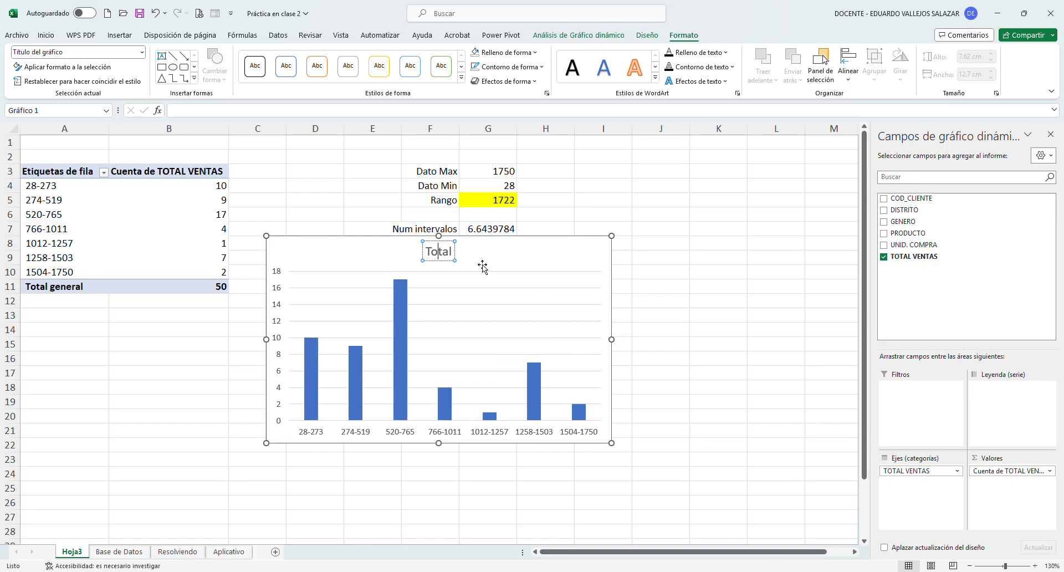
key(ctrl+a)
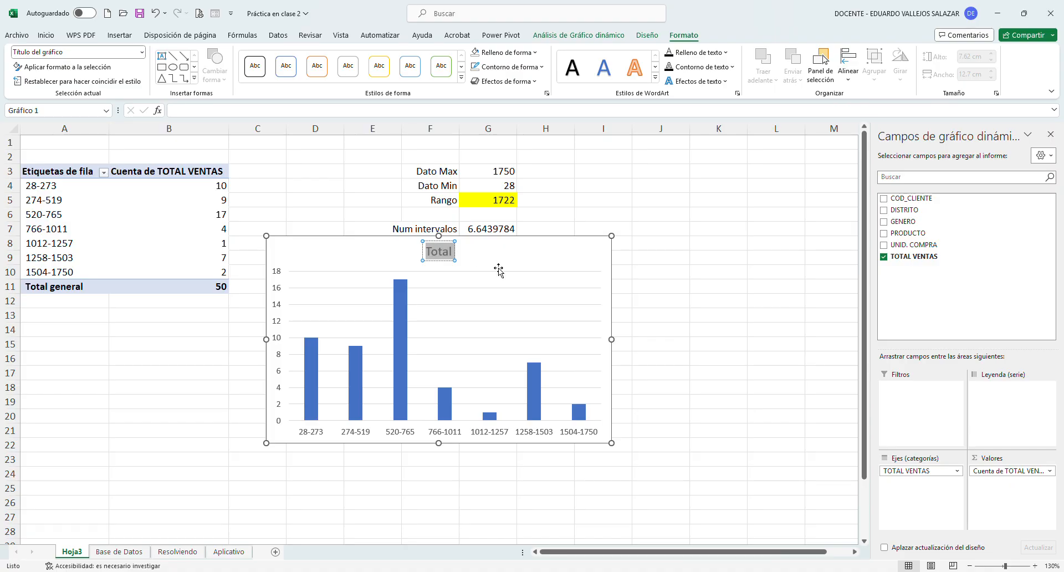
text(Total de ventas d)
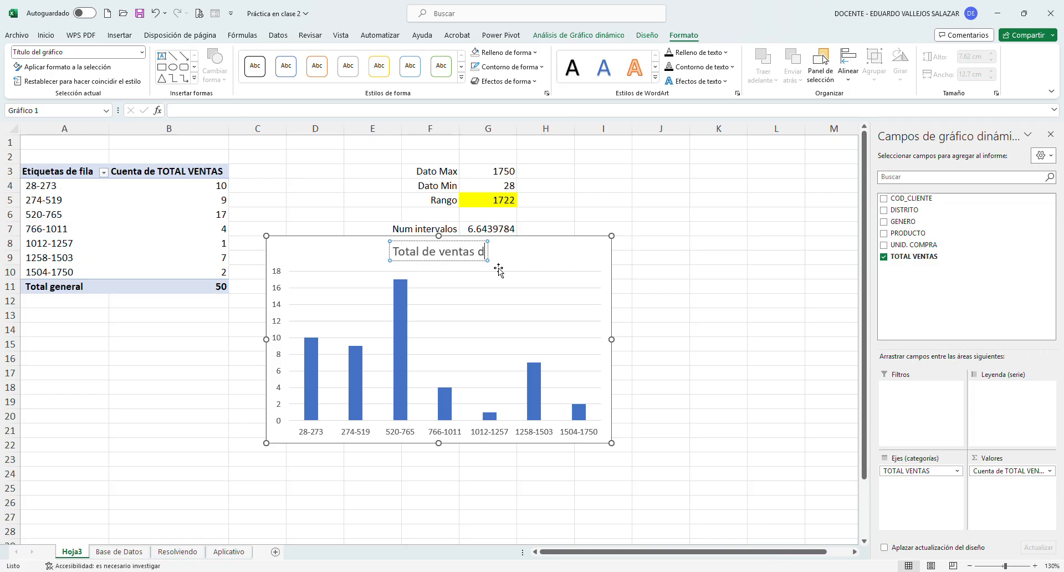
text(e loc clienbte)
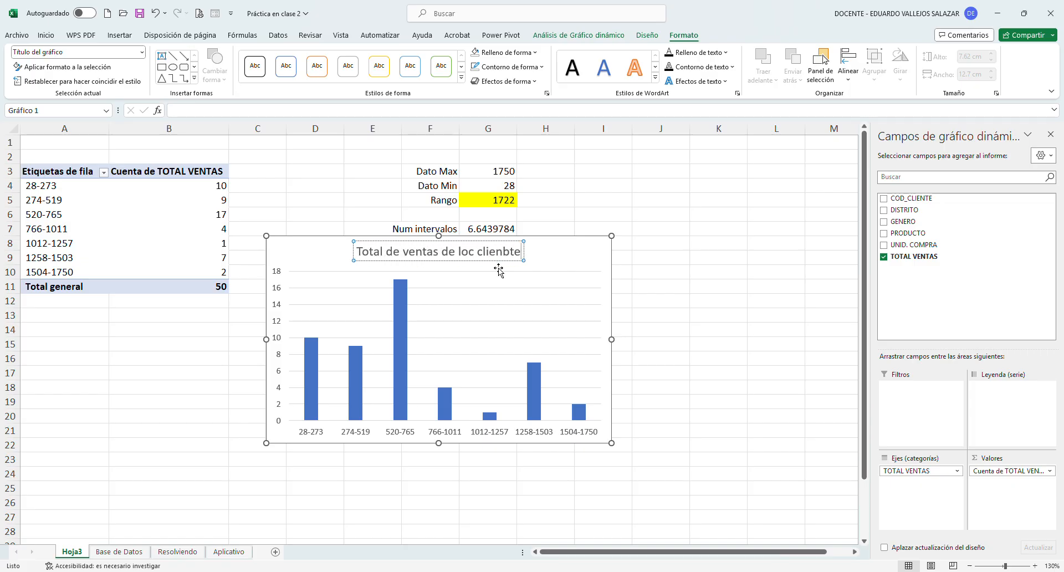
text(s)
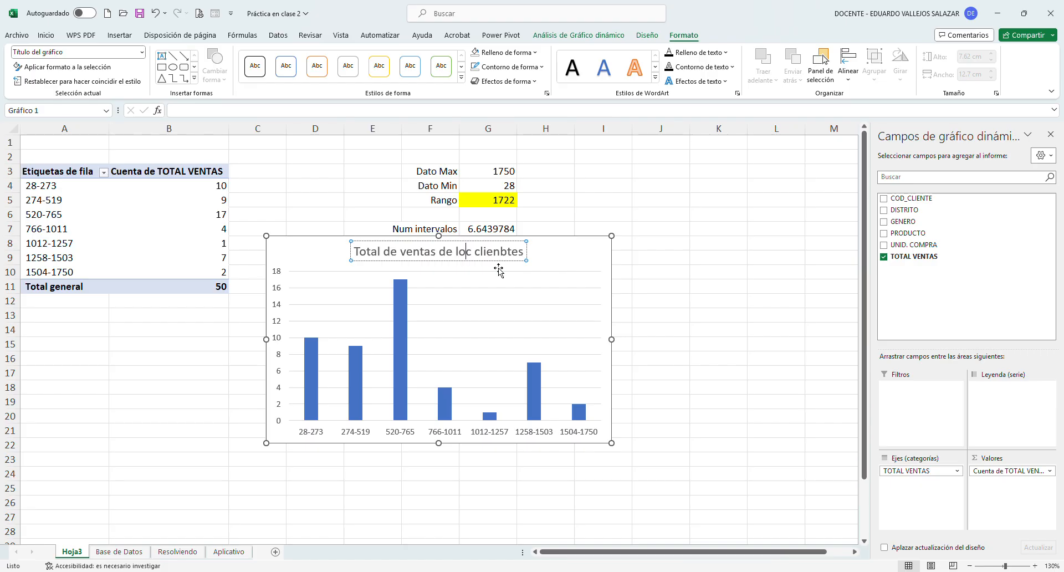
key(Delete)
text(s)
key(BackSpace)
text(de la)
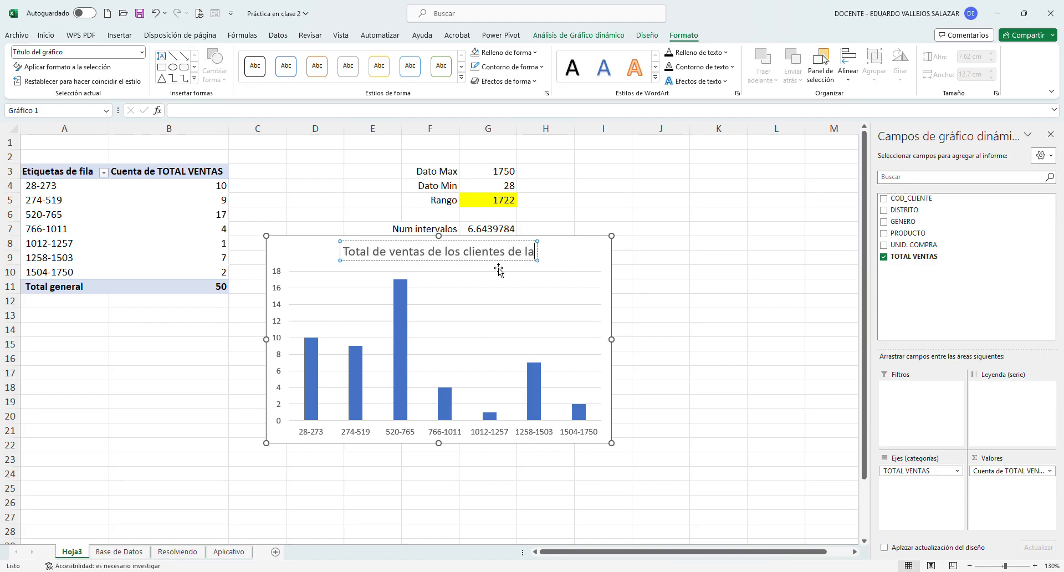
text( empre)
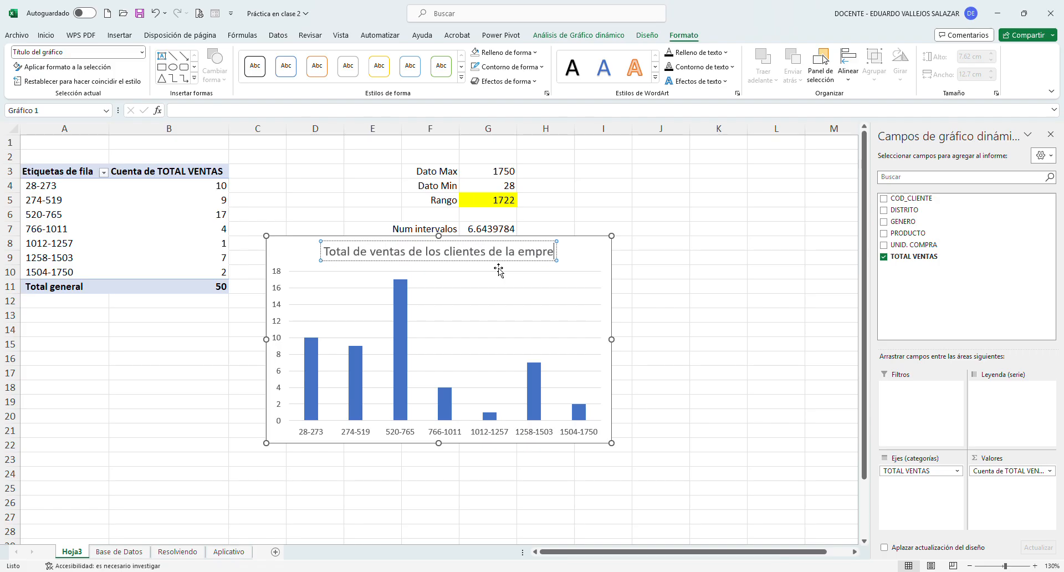
text(sa LEAL, )
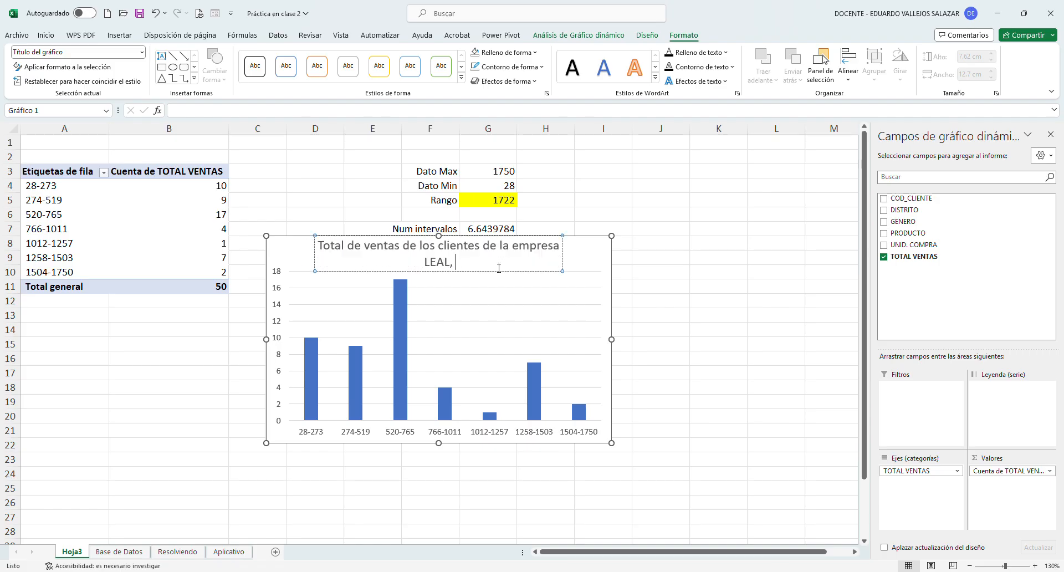
text(2025)
click(665, 243)
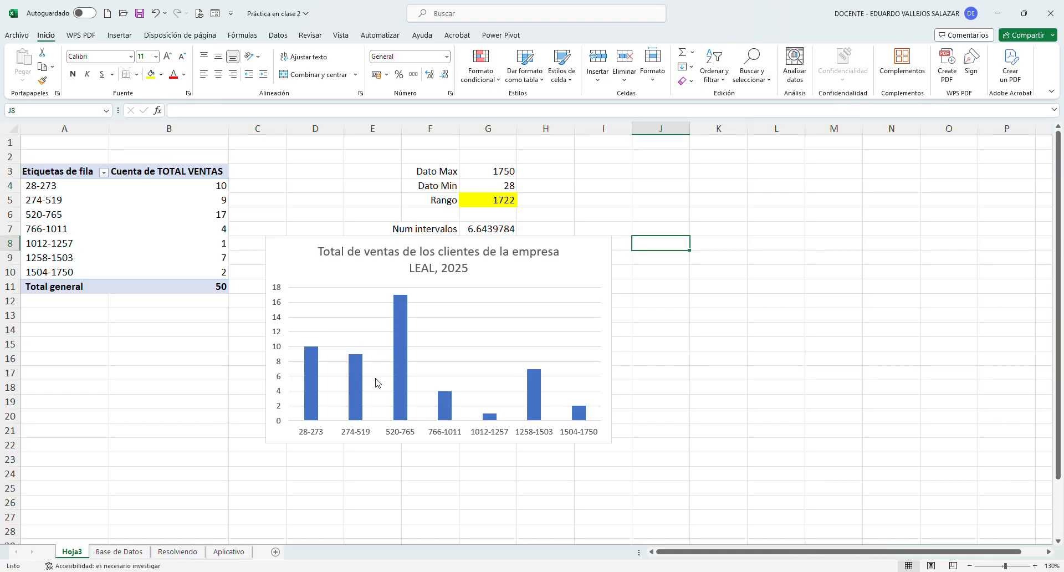
Set the gap width of the chart's data series to 0% so the columns form a histogram.
double_click(400, 355)
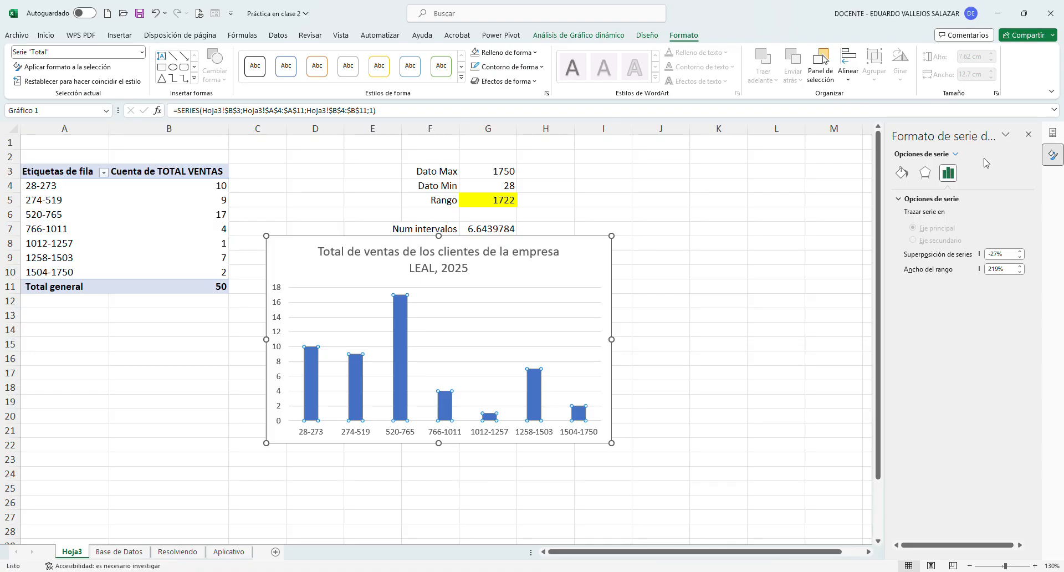
double_click(1006, 269)
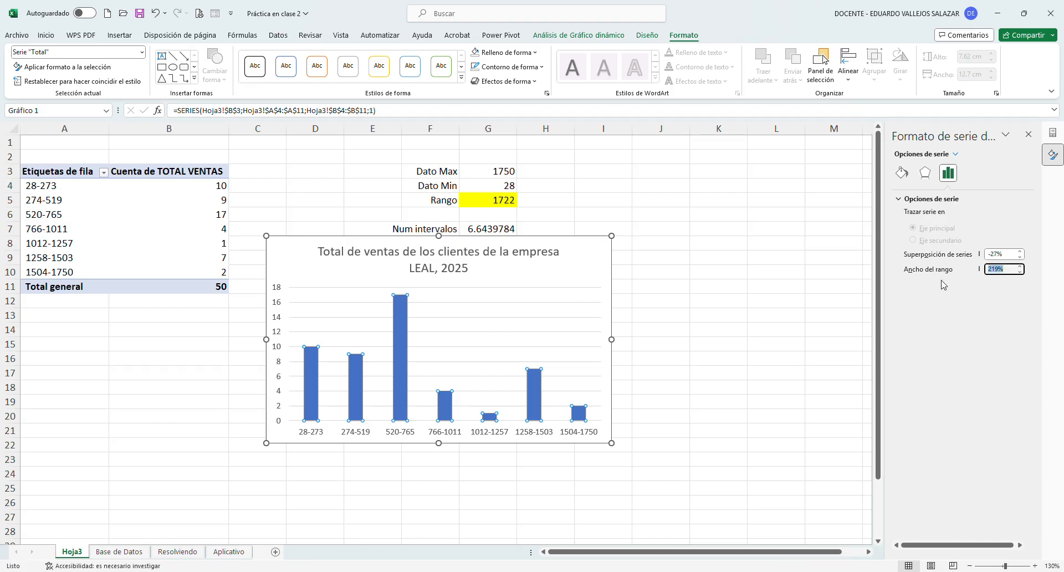
text(0)
key(Return)
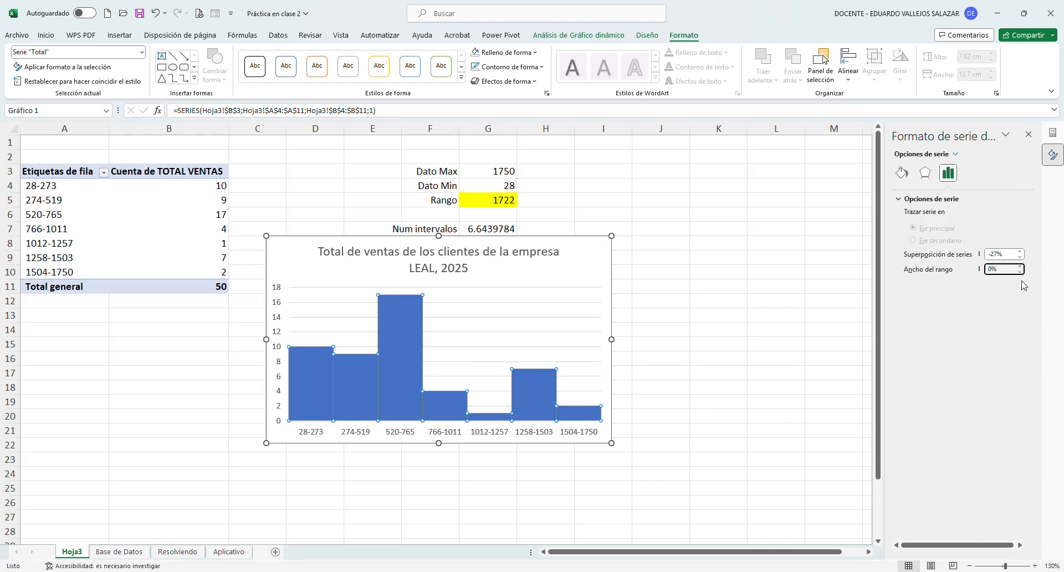
Shorten the histogram's plot area from its lower edge to free space beneath the interval labels.
click(720, 321)
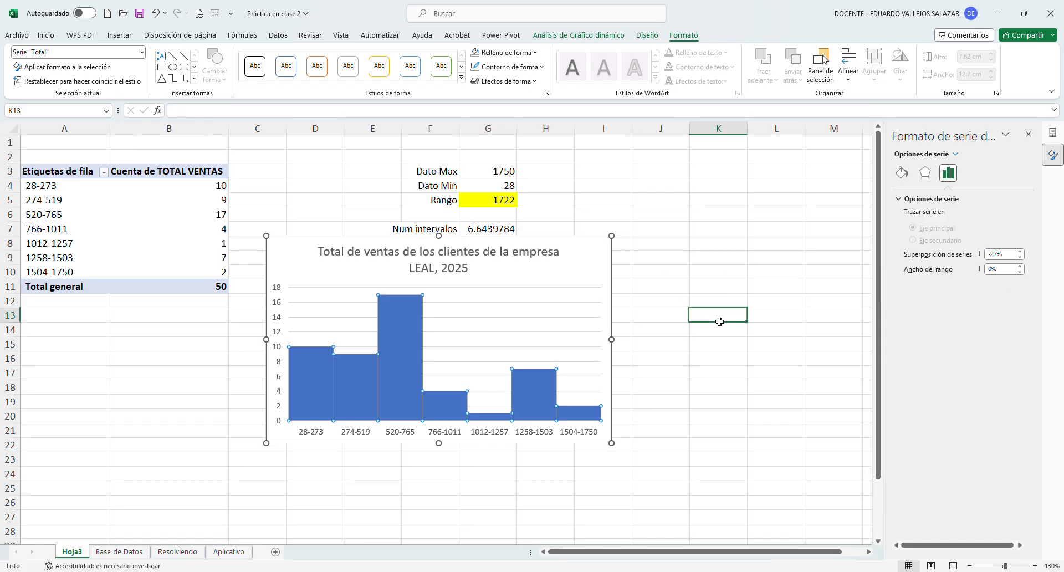
click(327, 281)
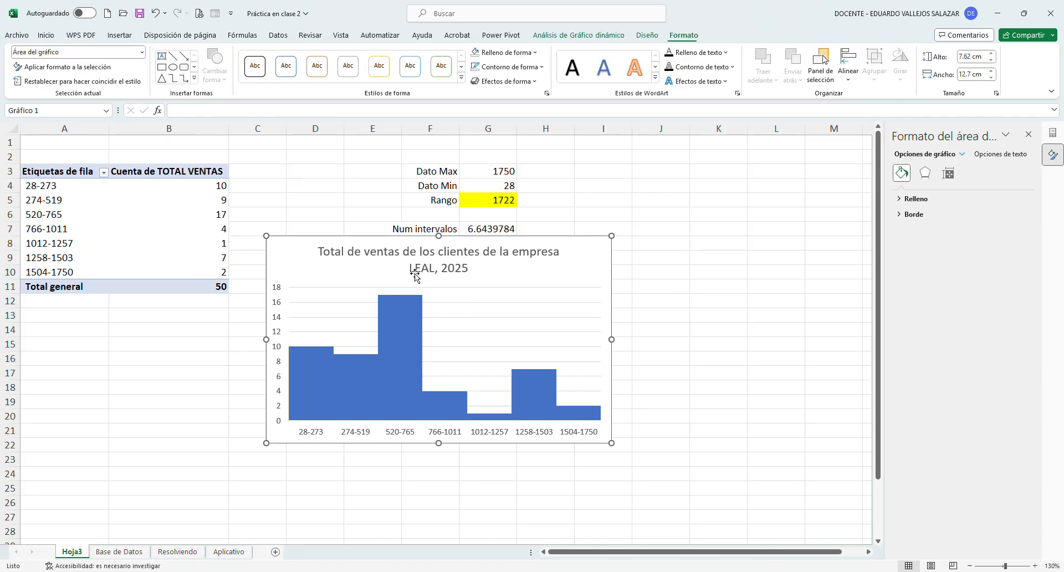
click(532, 342)
click(531, 349)
drag(450, 425, 444, 411)
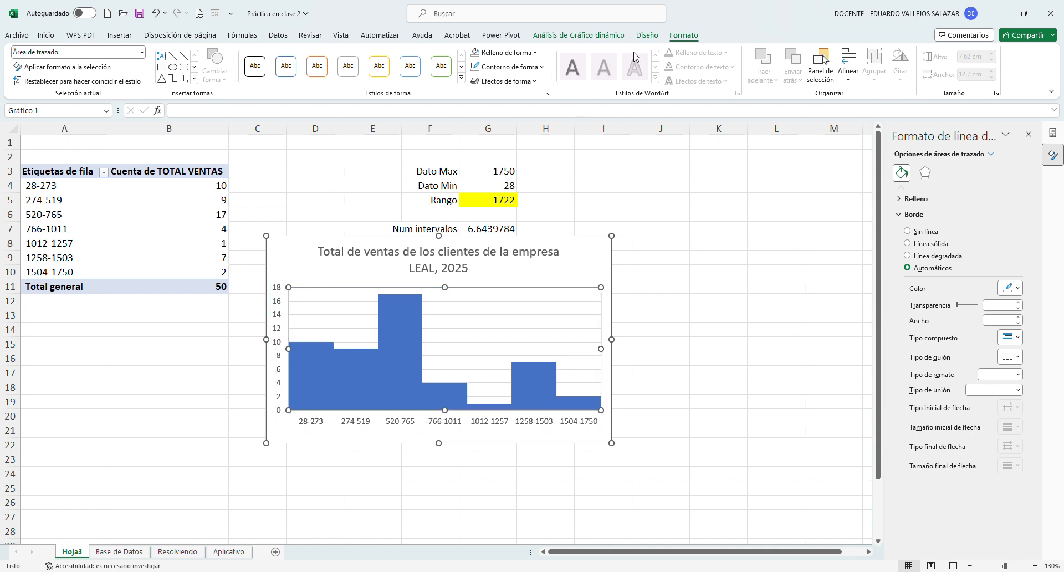
Add a text box about 6.86 cm wide and 0.59 cm high beneath the histogram's interval labels, reading "Fuente: Elaborado por el Investiador".
click(126, 37)
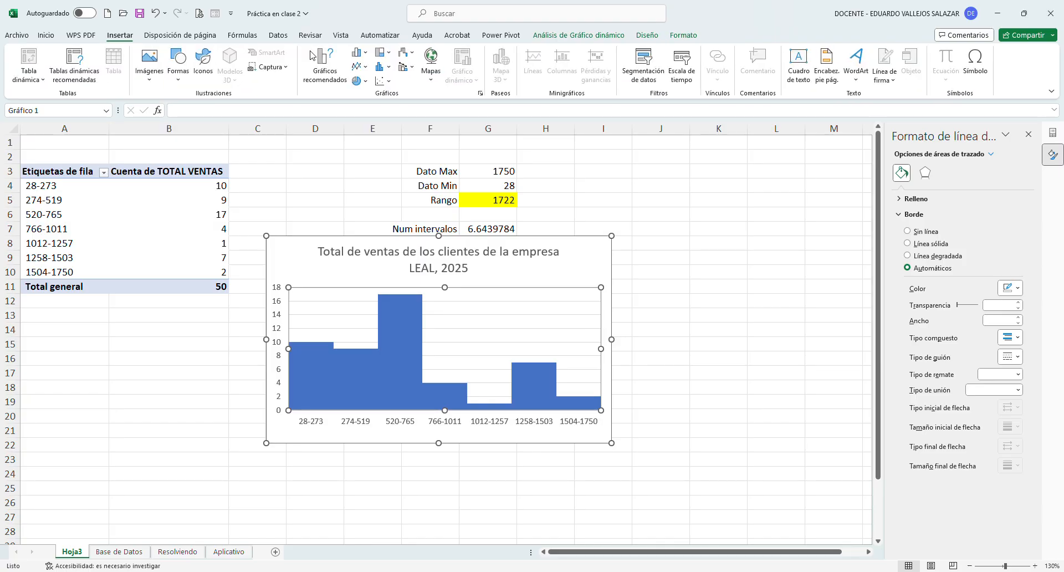
click(798, 64)
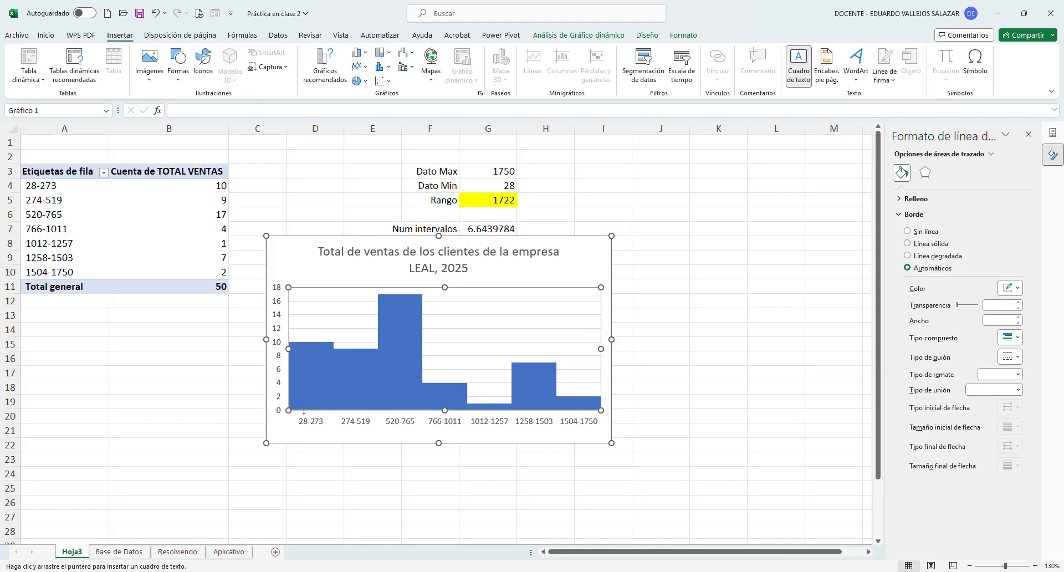
drag(276, 427, 452, 437)
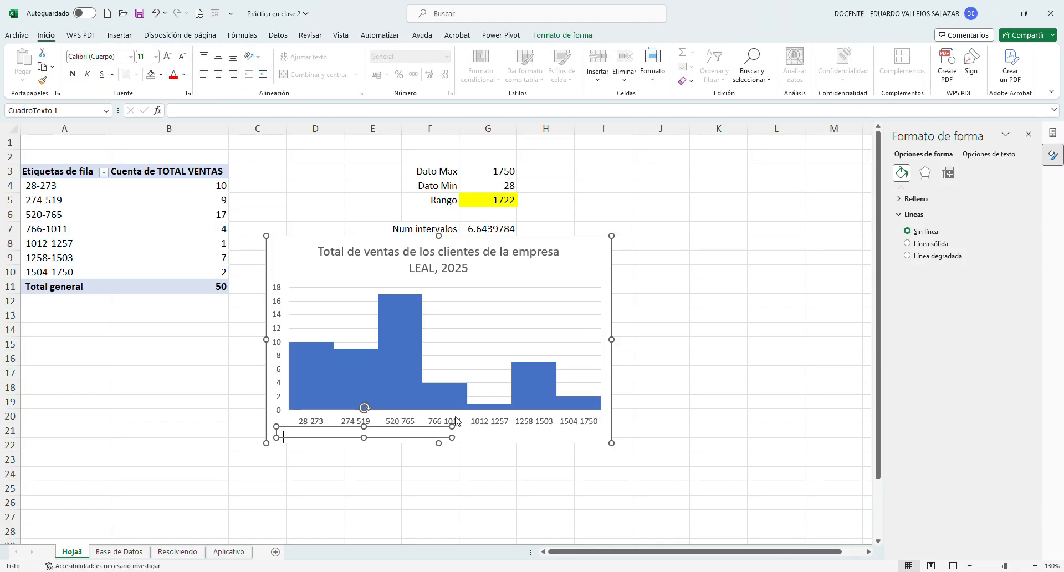
text(Fuente: Elaborado por el I)
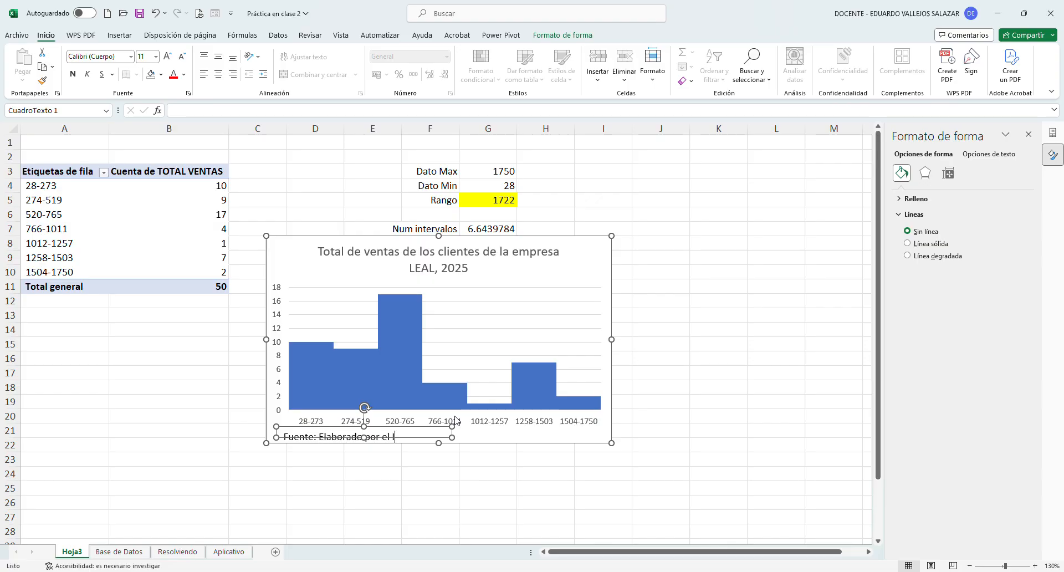
text(nvestiador)
click(470, 451)
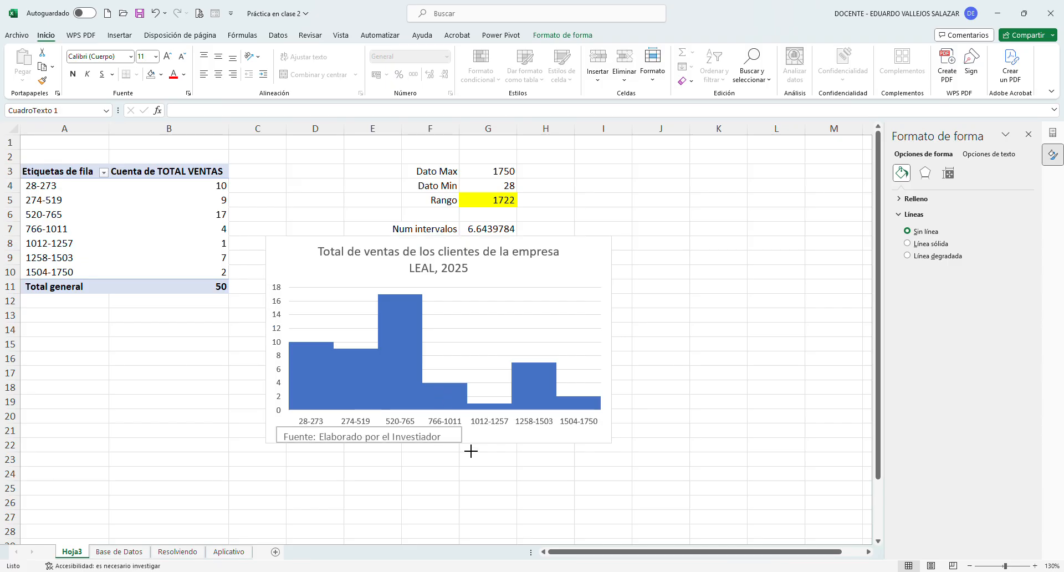
click(464, 443)
Nudge the source text box slightly upward inside the chart and italicize its text.
click(571, 36)
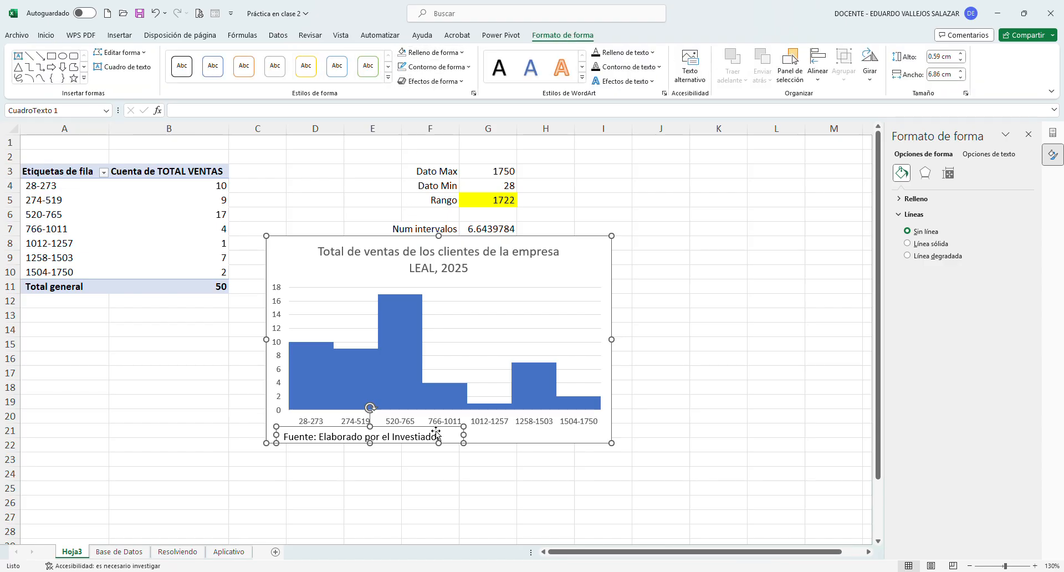
drag(439, 435, 435, 427)
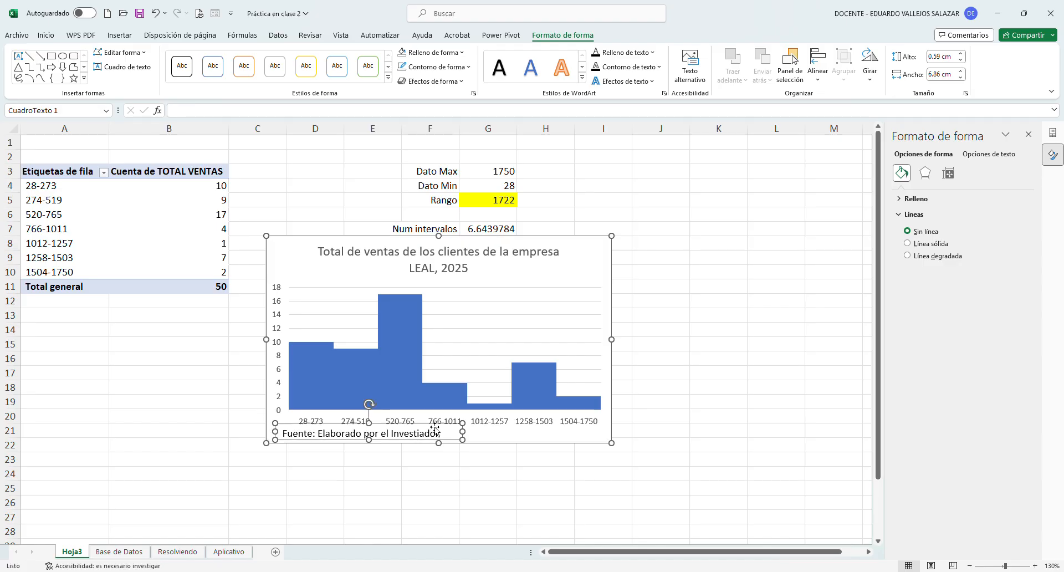
click(46, 35)
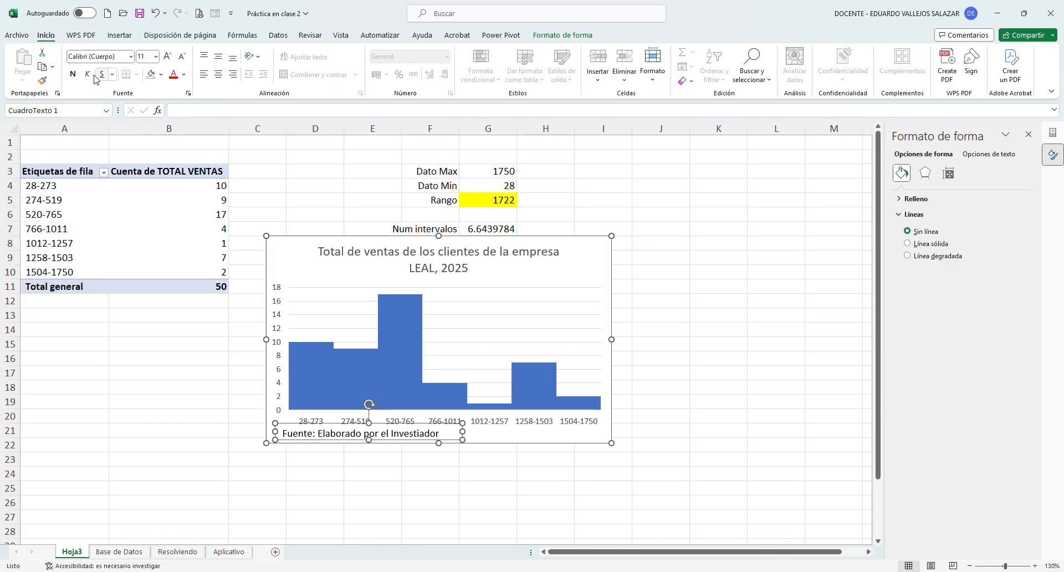
click(87, 74)
click(747, 271)
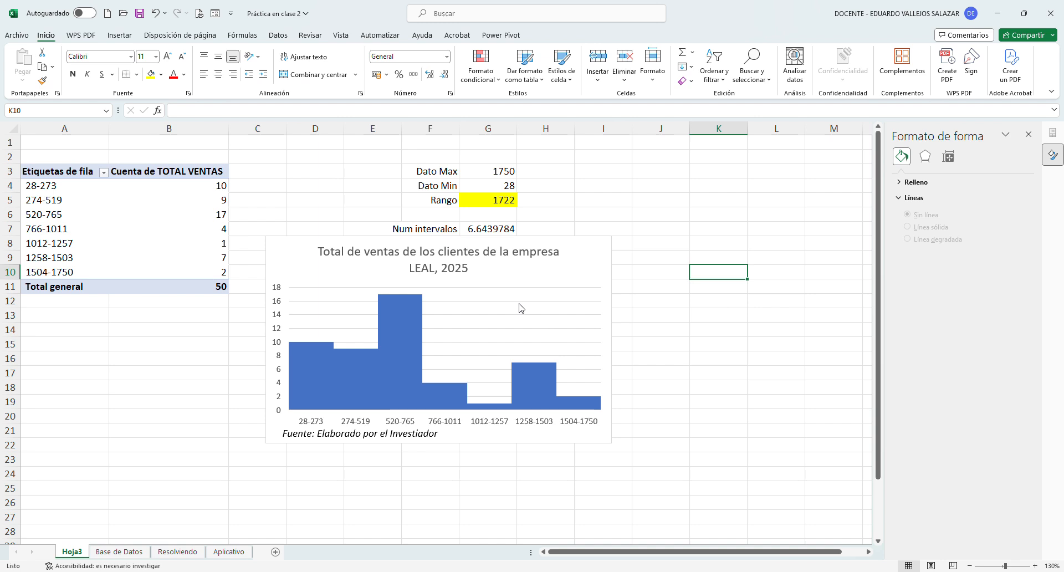
Extend the histogram's plot area slightly upward toward the chart title.
click(477, 272)
click(460, 302)
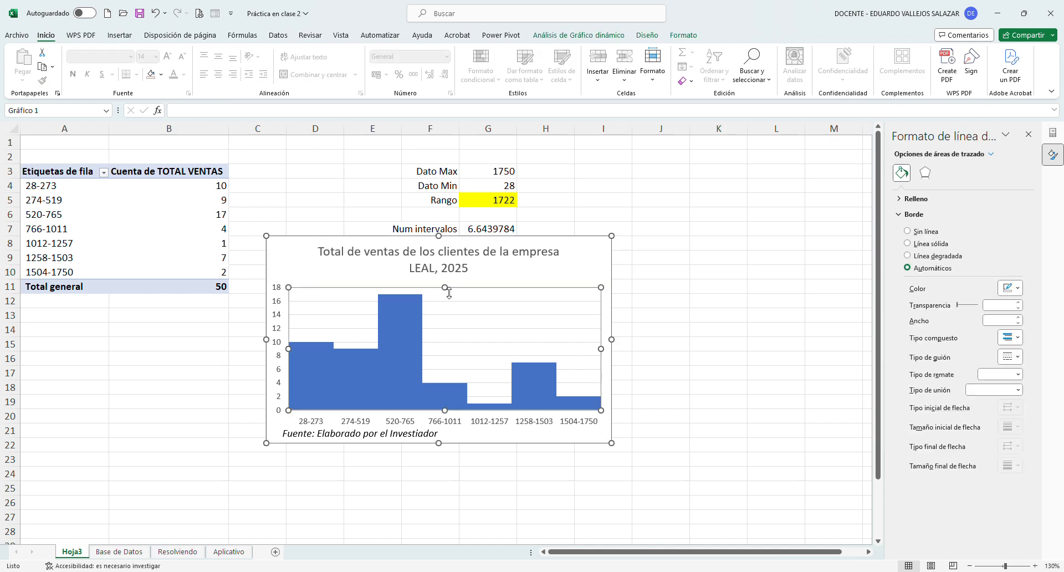
drag(449, 293, 449, 287)
click(637, 260)
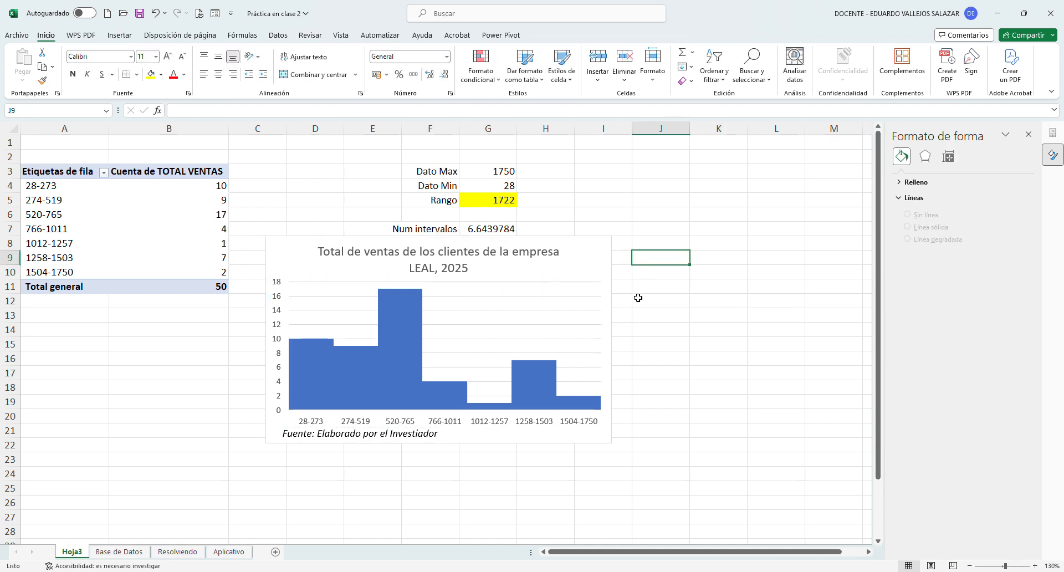
Copy the histogram from Hoja3 and paste it as a picture at cell B70 of the Resolviendo sheet.
click(569, 267)
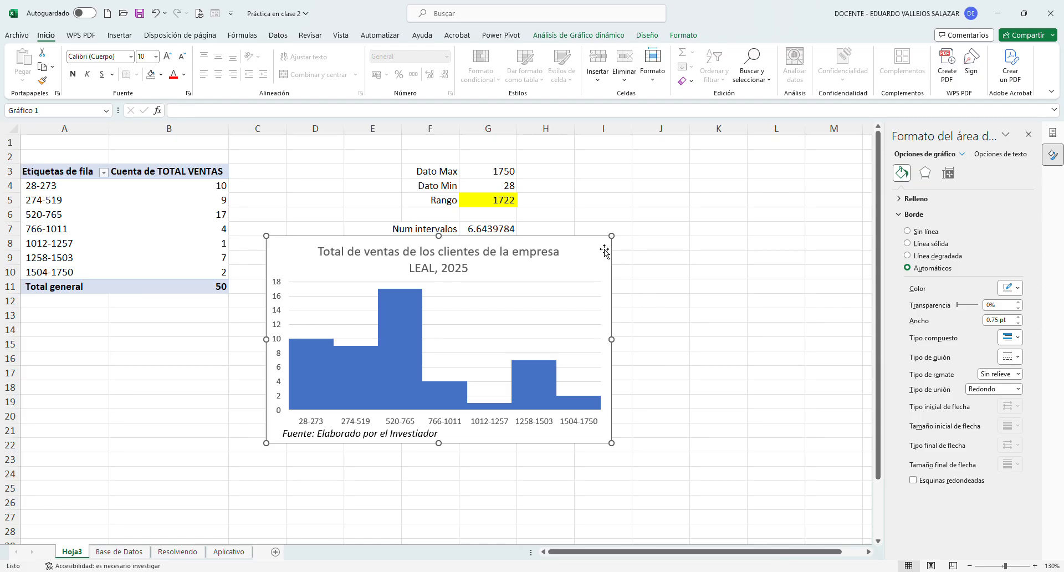
key(ctrl+c)
click(183, 553)
click(95, 431)
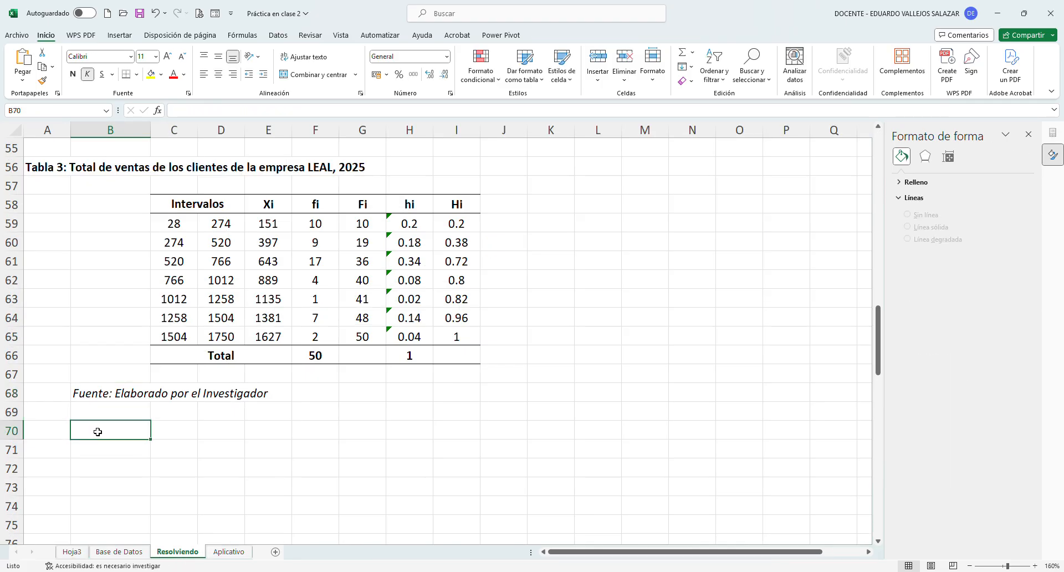
scroll(83, 214, up, 1)
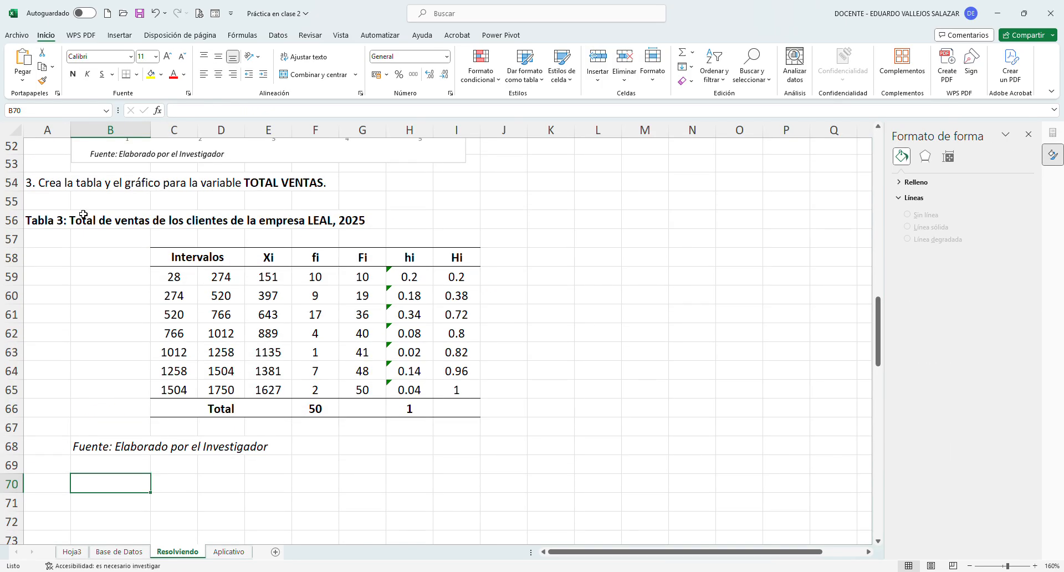
ctrl+scroll(83, 214, down, 1)
scroll(83, 214, down, 1)
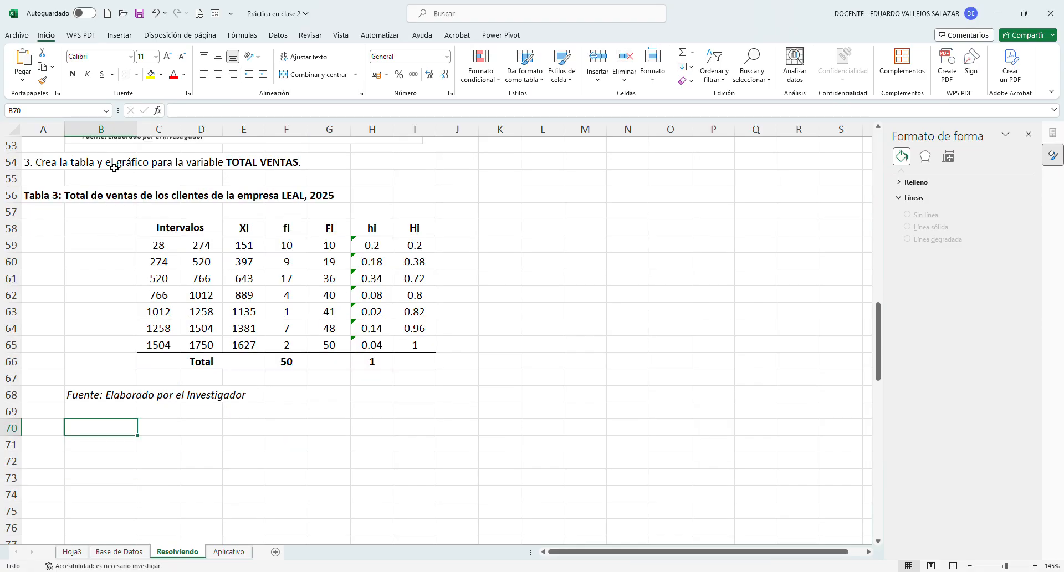
click(21, 82)
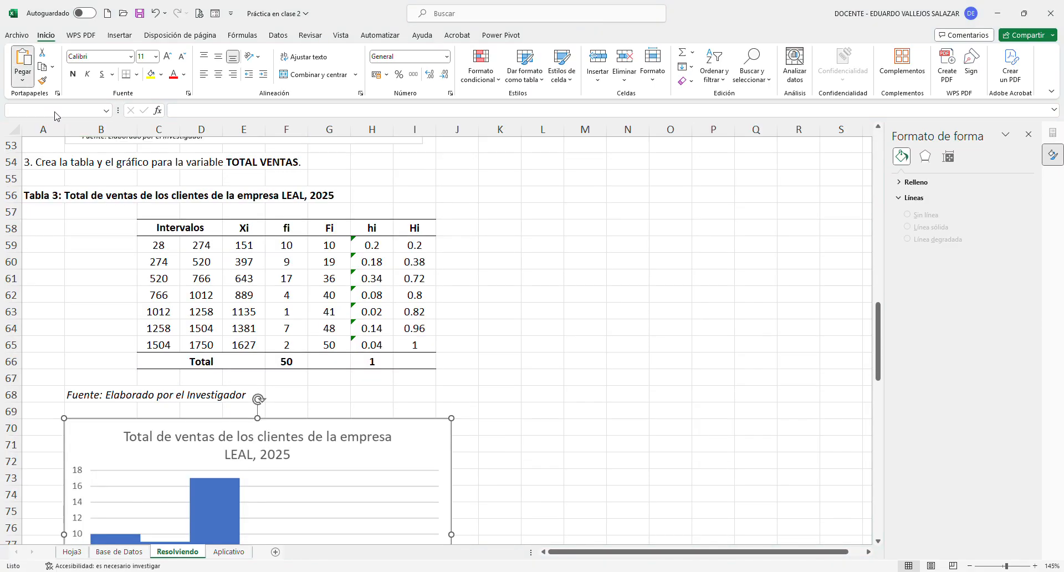
Place the histogram picture beside Tabla 3, starting near column K, and enlarge it to reach about column S.
drag(257, 417, 698, 189)
drag(540, 205, 488, 194)
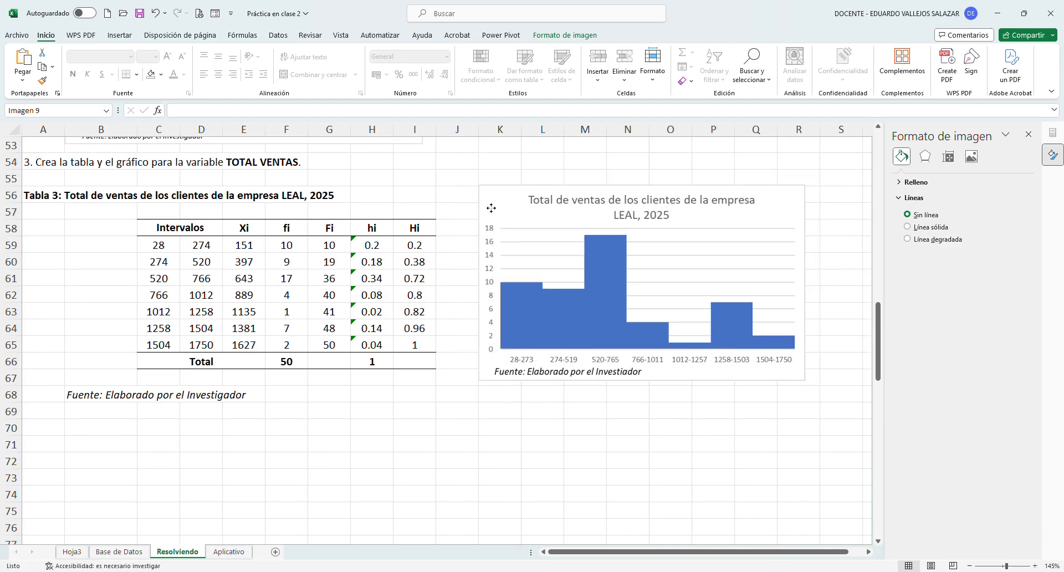
click(1029, 134)
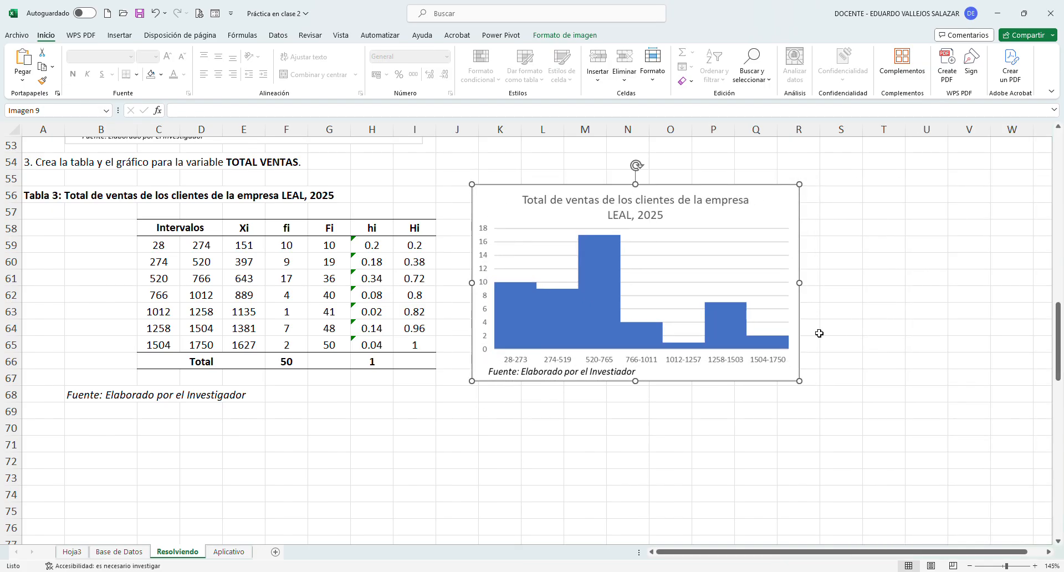
drag(799, 381, 820, 392)
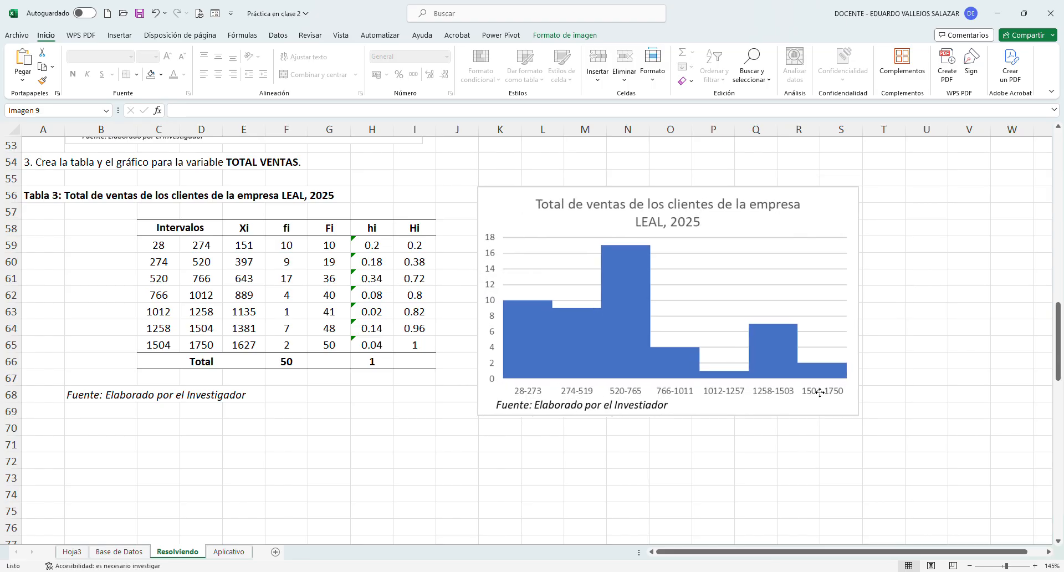
click(488, 461)
Review the finished tables and charts for GÉNERO, UNIDADES COMPRADAS and TOTAL VENTAS on the Resolviendo sheet.
scroll(420, 428, up, 3)
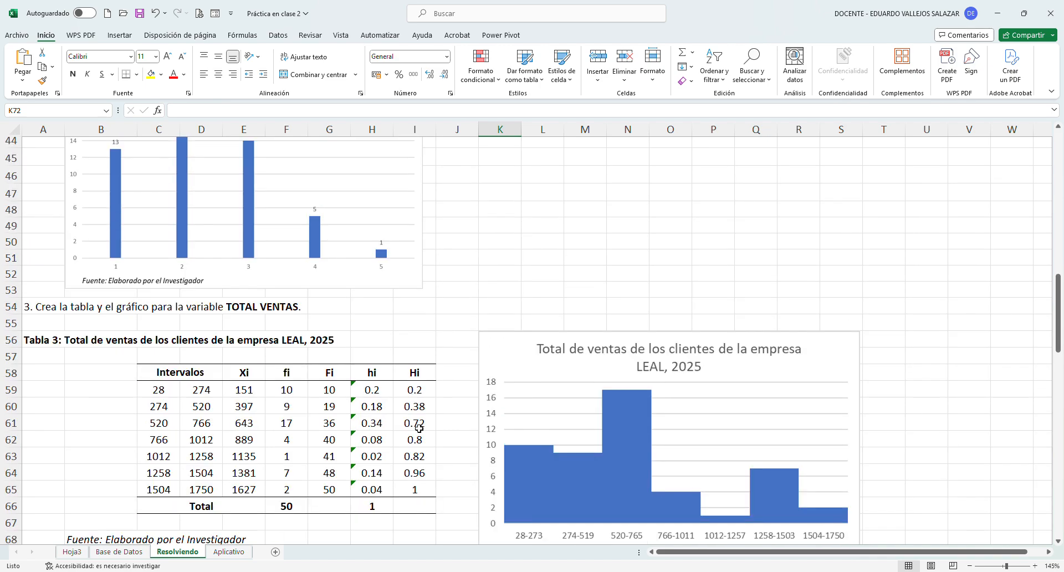
scroll(420, 428, up, 14)
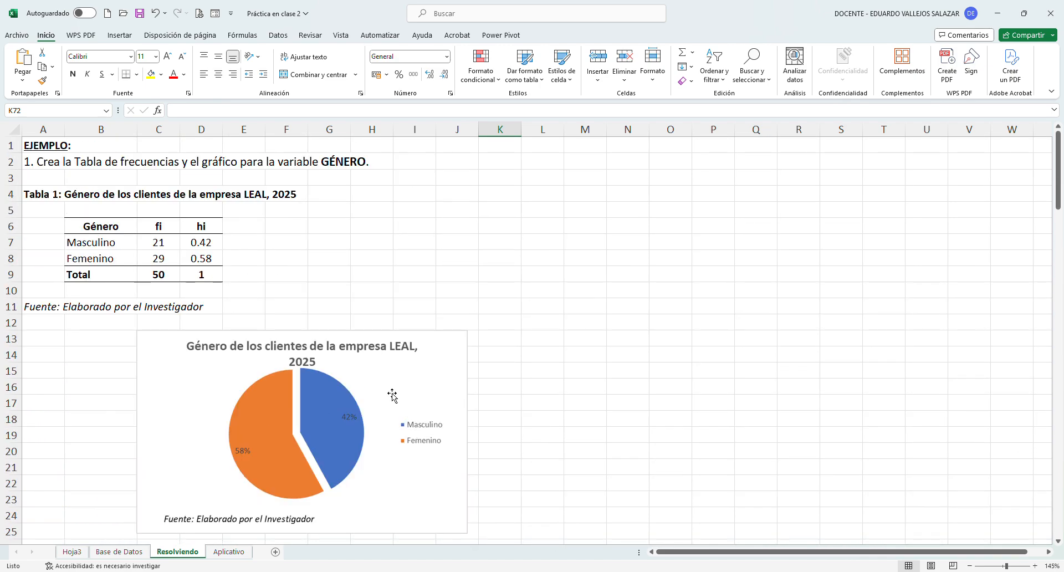
click(330, 178)
scroll(328, 186, down, 7)
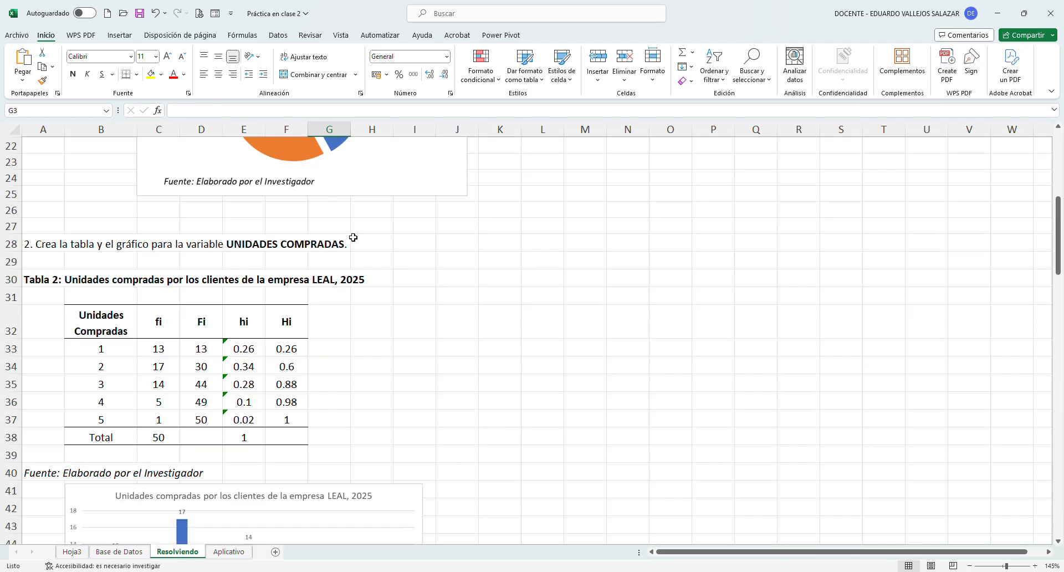
scroll(353, 237, down, 2)
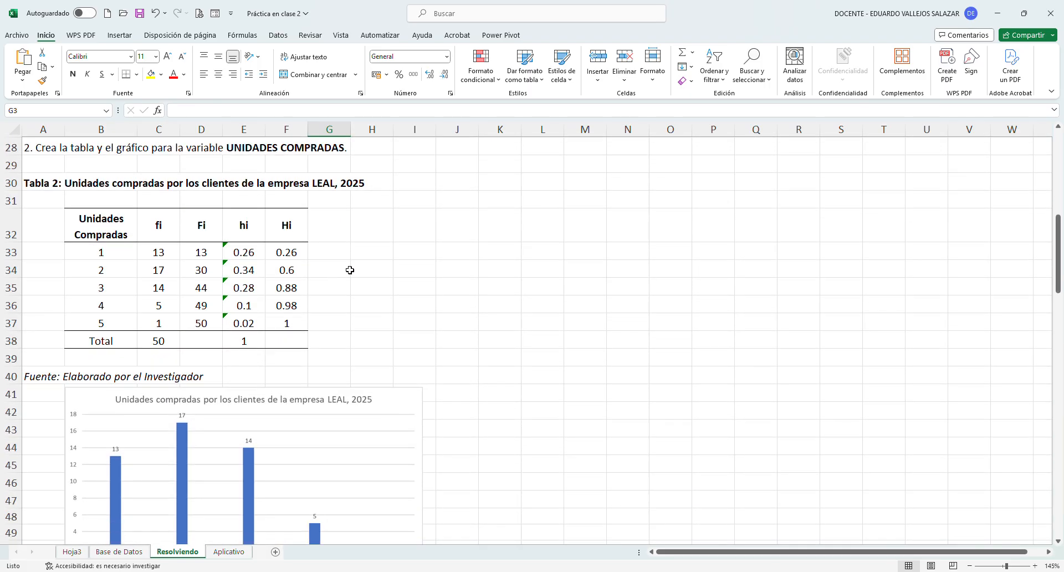
scroll(349, 270, down, 8)
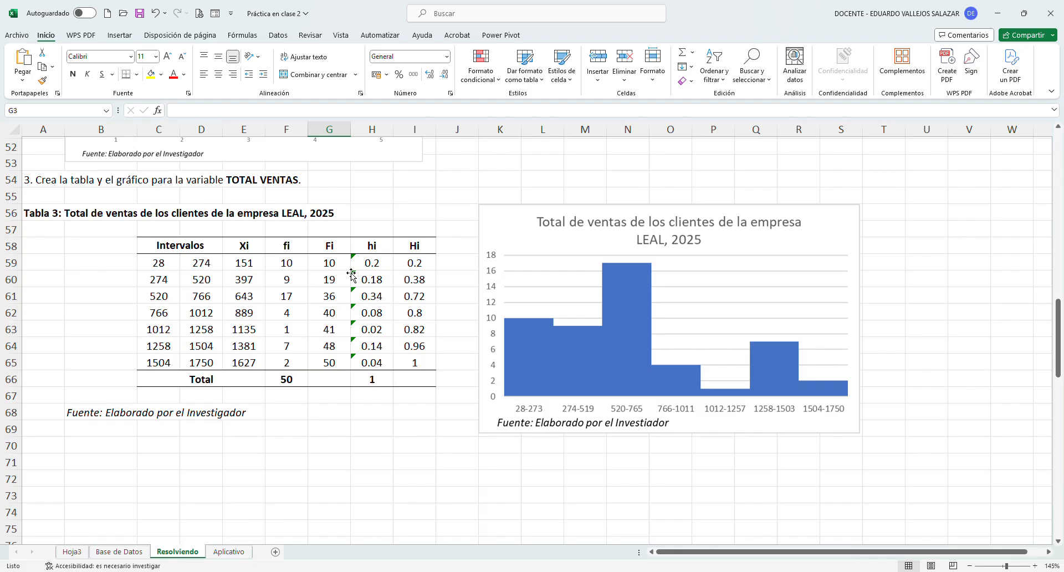
click(341, 428)
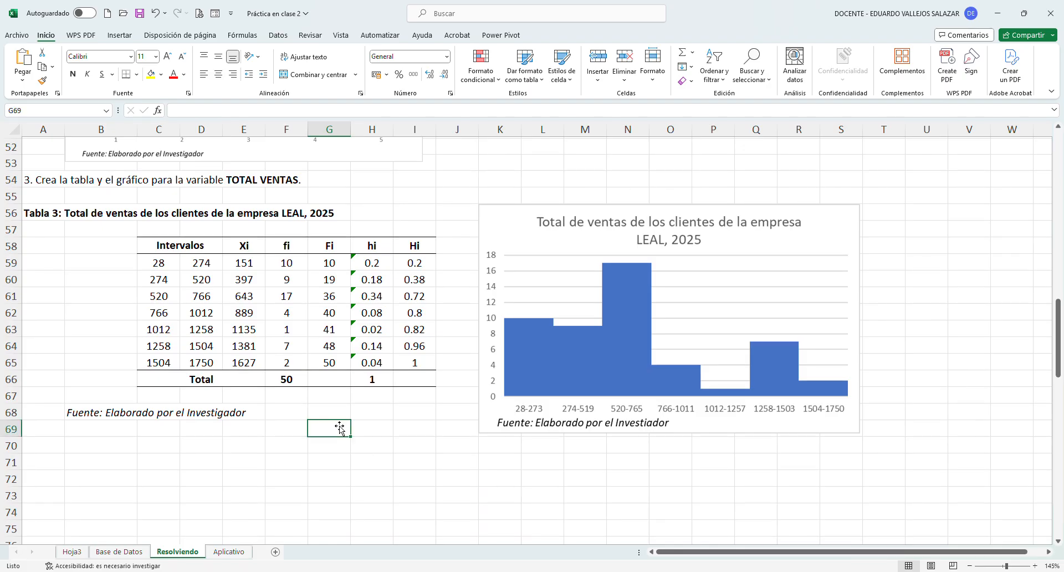